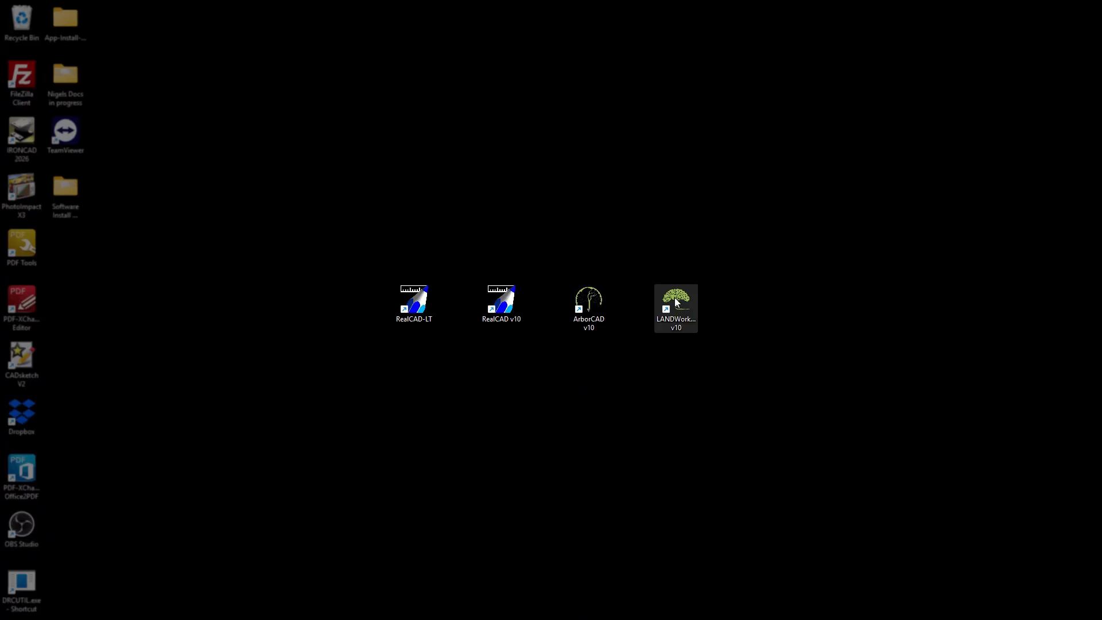
- Launch RealCAD-LT and read through the Windows and Mac pages of the keyboard shortcut cheat sheet
{"action": "double_click", "coordinate": [419, 285]}
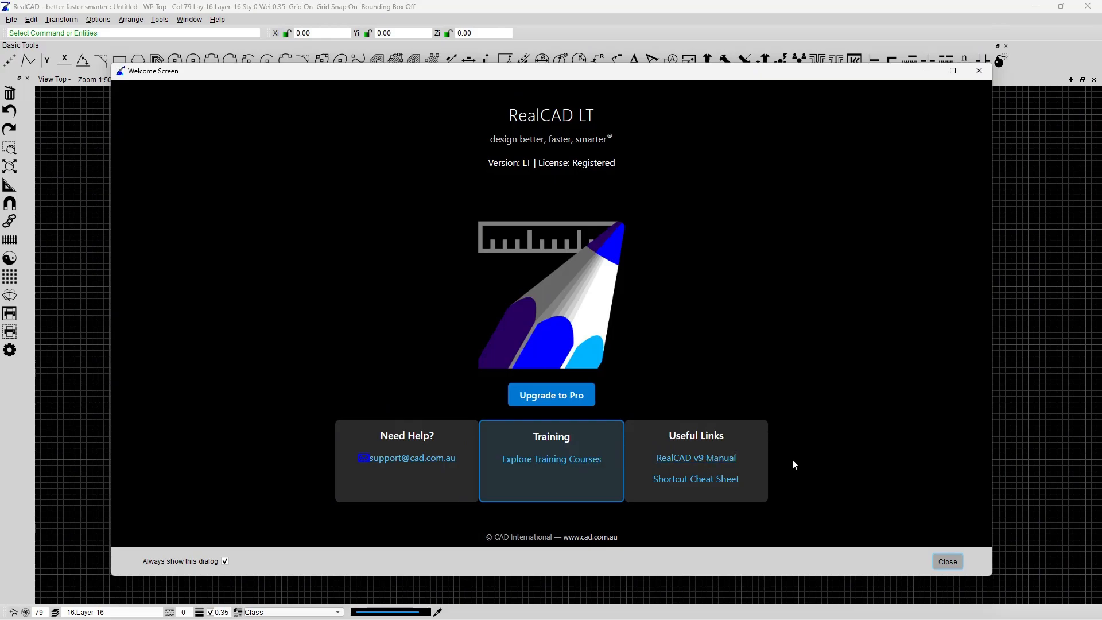
{"action": "left_click", "coordinate": [677, 481]}
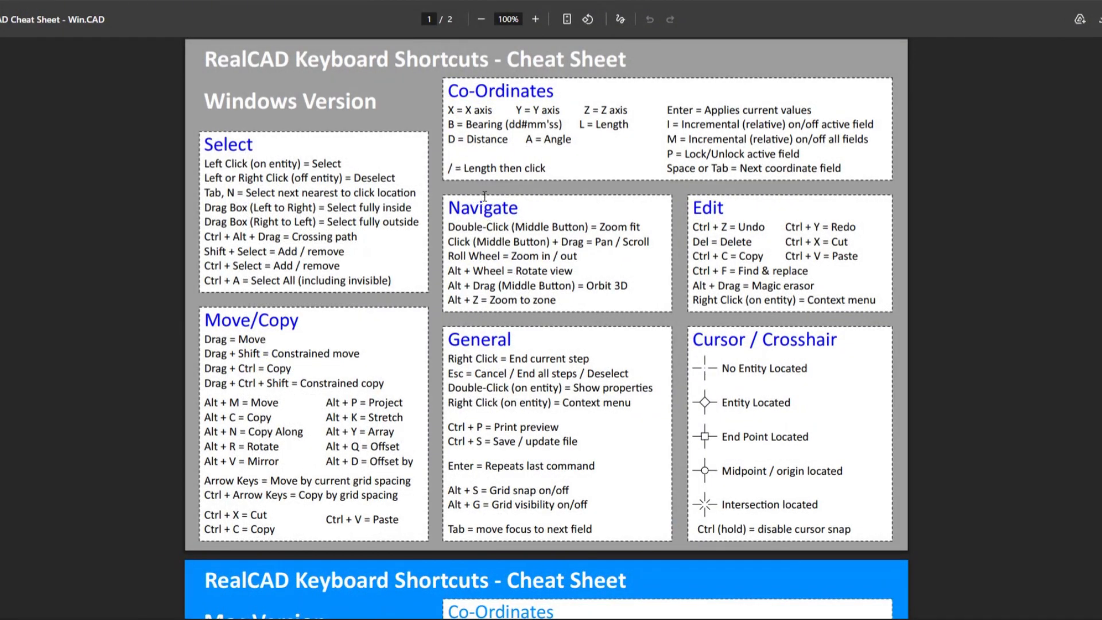
{"action": "scroll", "coordinate": [485, 196], "scroll_direction": "down", "scroll_amount": 8}
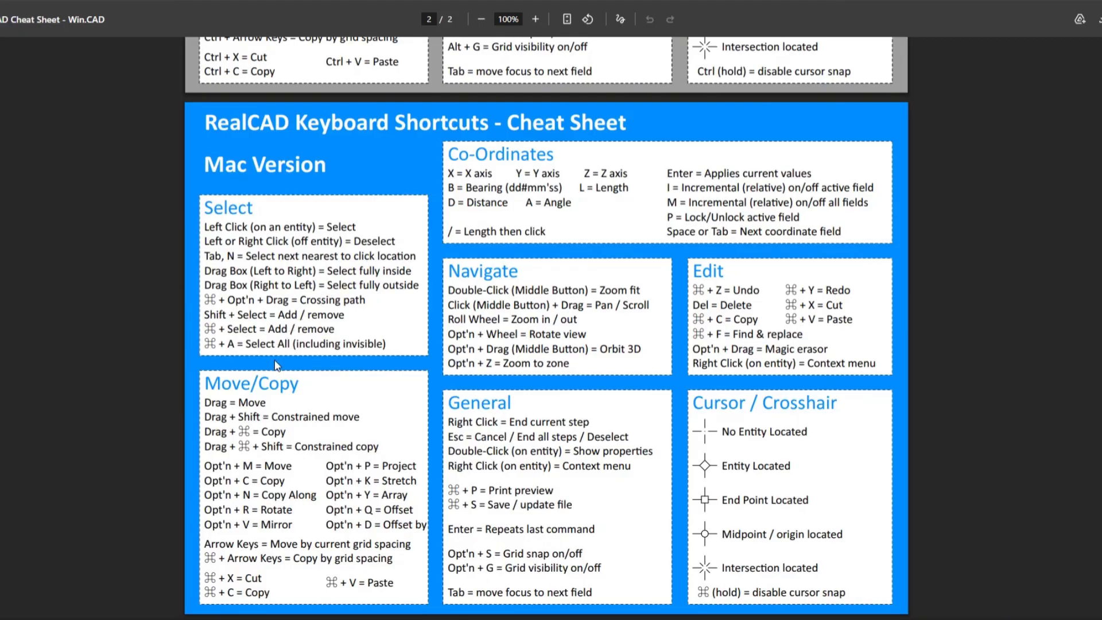
{"action": "left_click_drag", "start_coordinate": [239, 432], "coordinate": [253, 431]}
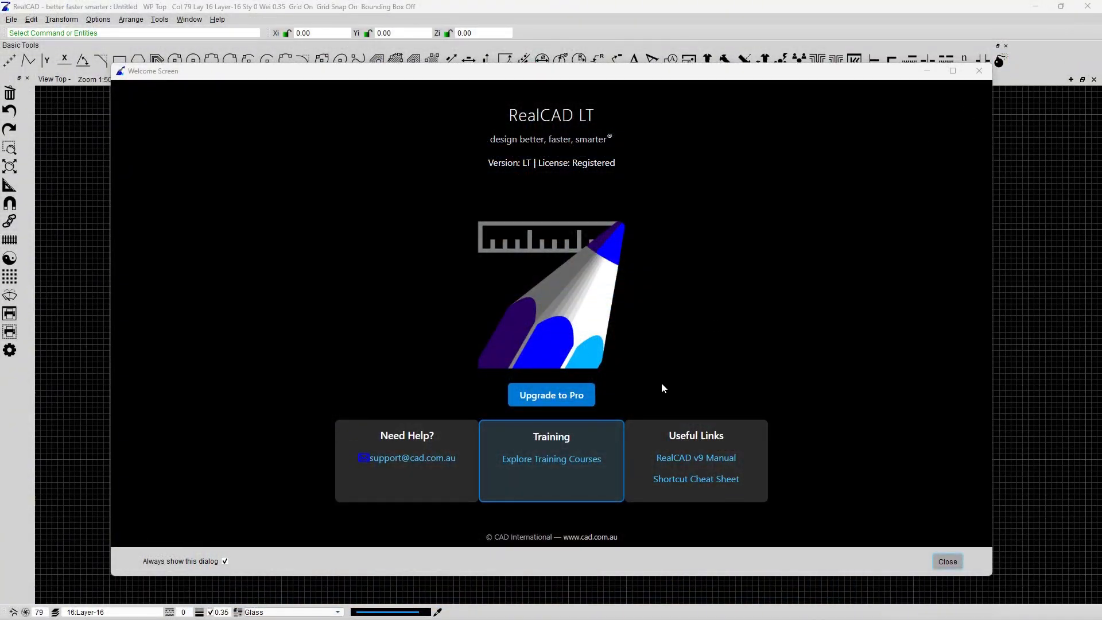
- Exit RealCAD LT and dismiss the RealCAD v10 welcome screen to reach its empty drawing
{"action": "left_click", "coordinate": [980, 70]}
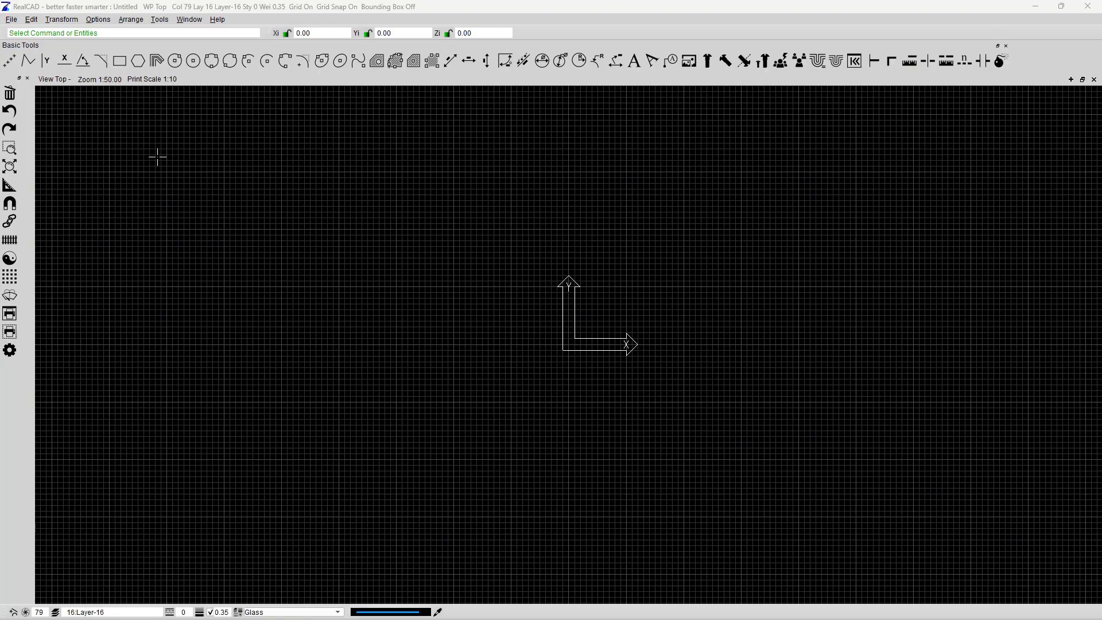
{"action": "left_click", "coordinate": [1087, 6]}
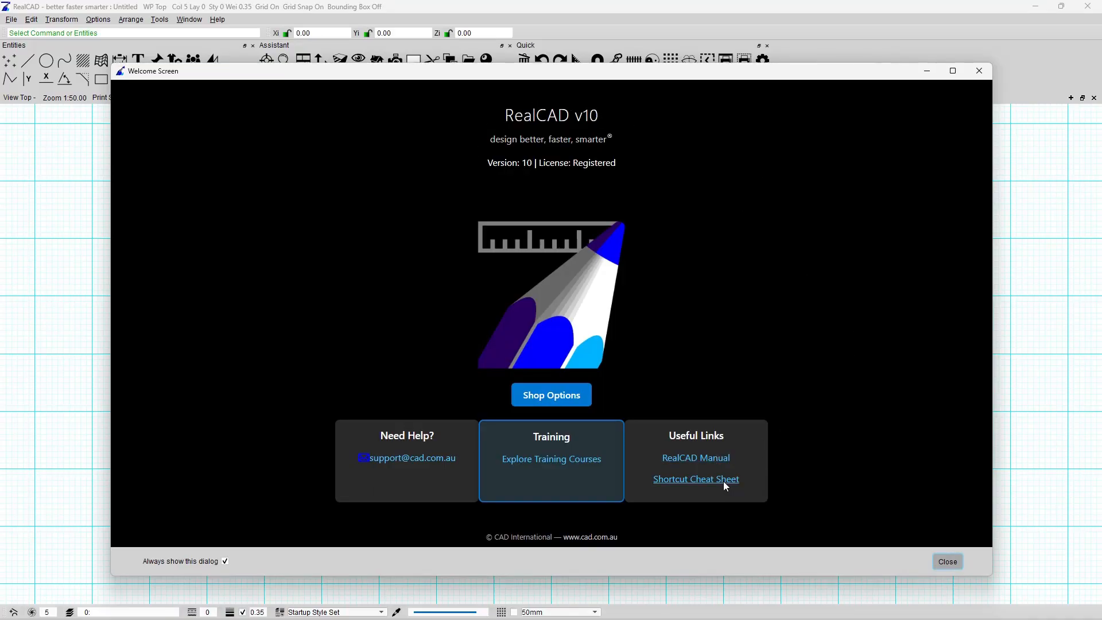
{"action": "left_click", "coordinate": [979, 71]}
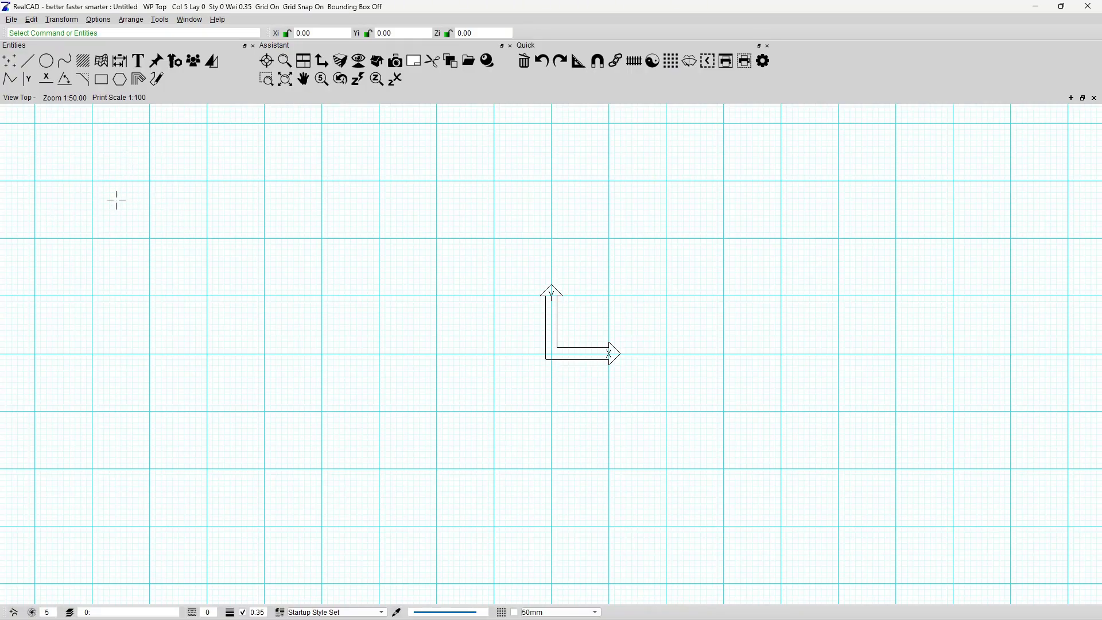
- Examine the circle, curve, hatch, text and dimension tool sets in the Entities group
{"action": "left_click", "coordinate": [46, 60]}
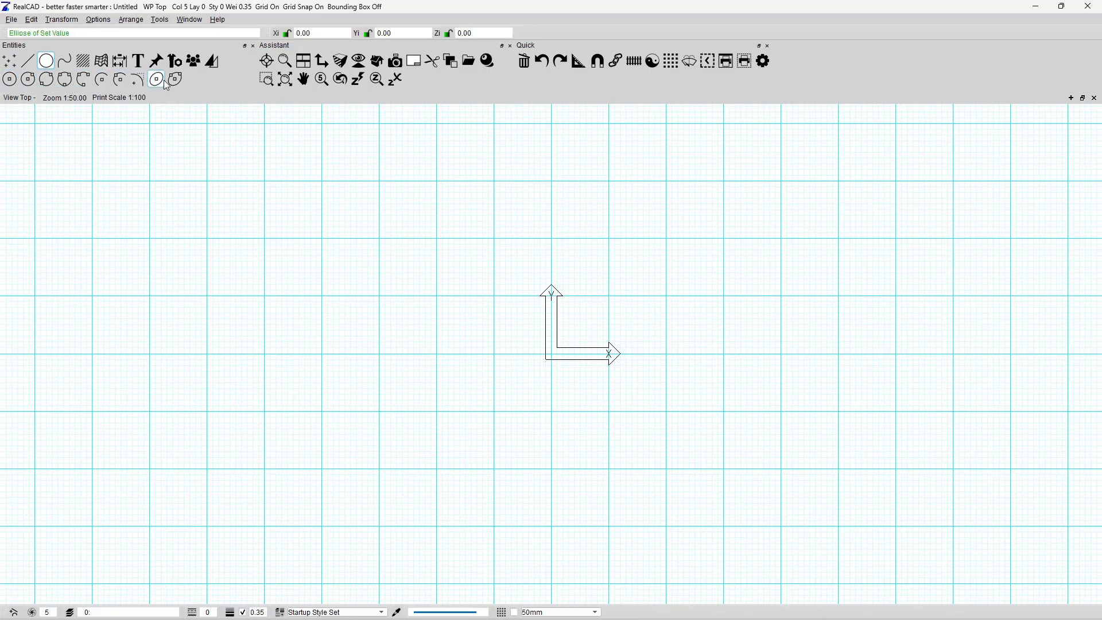
{"action": "left_click", "coordinate": [69, 62]}
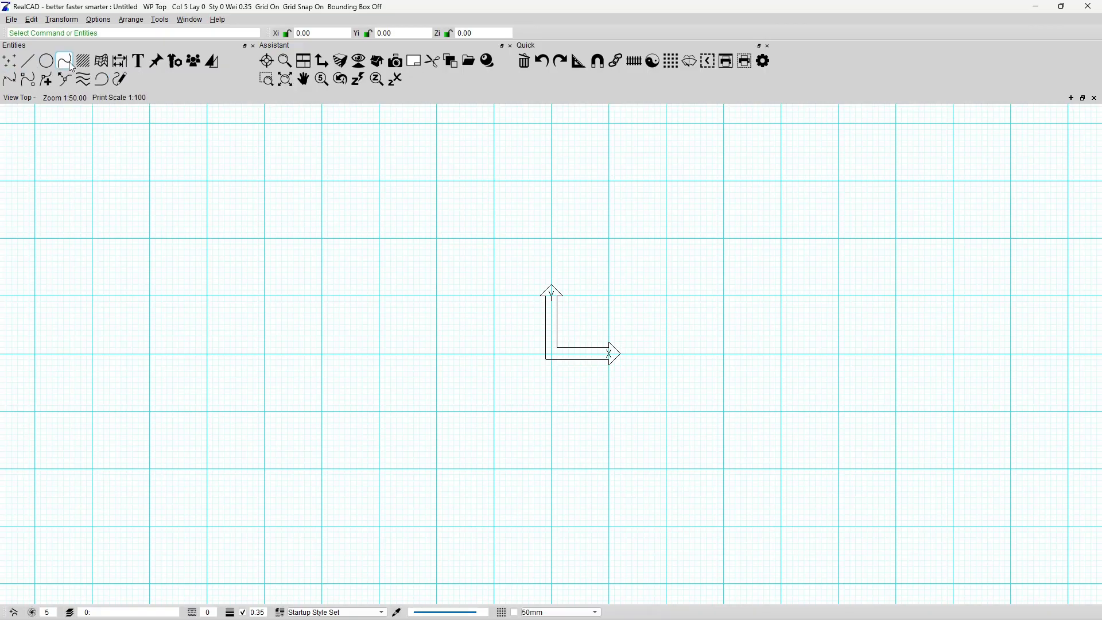
{"action": "left_click", "coordinate": [81, 64]}
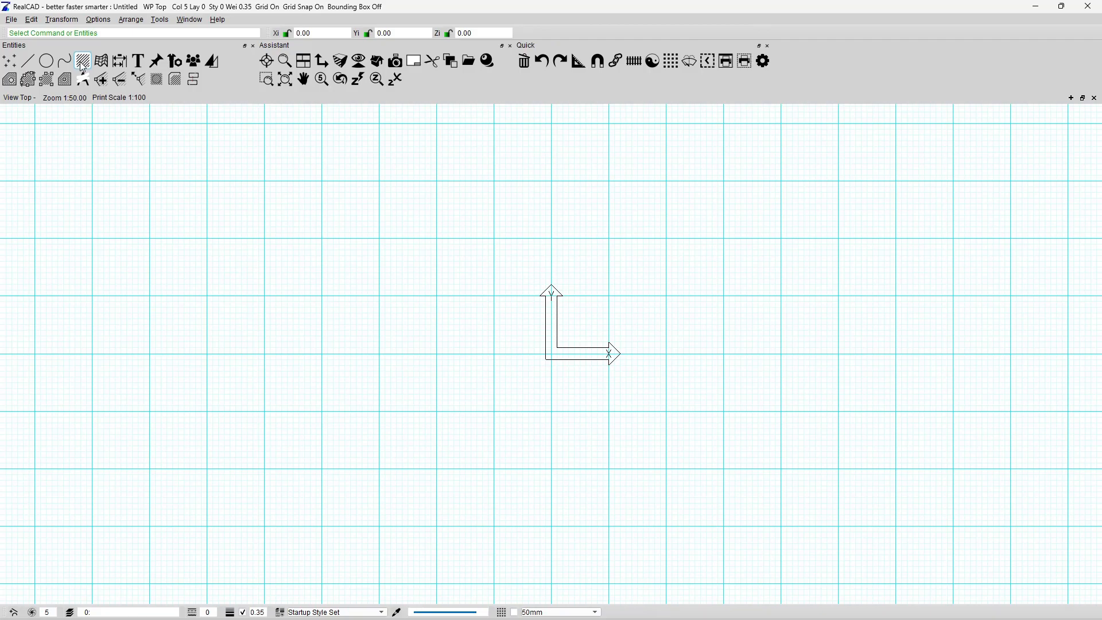
{"action": "left_click", "coordinate": [138, 62]}
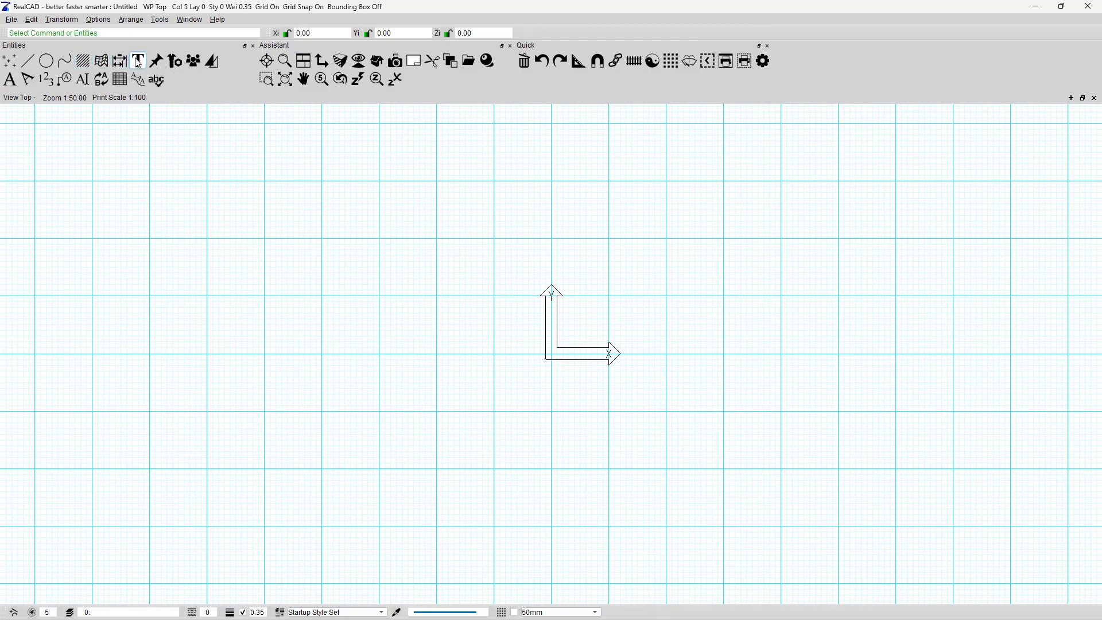
{"action": "left_click", "coordinate": [119, 61]}
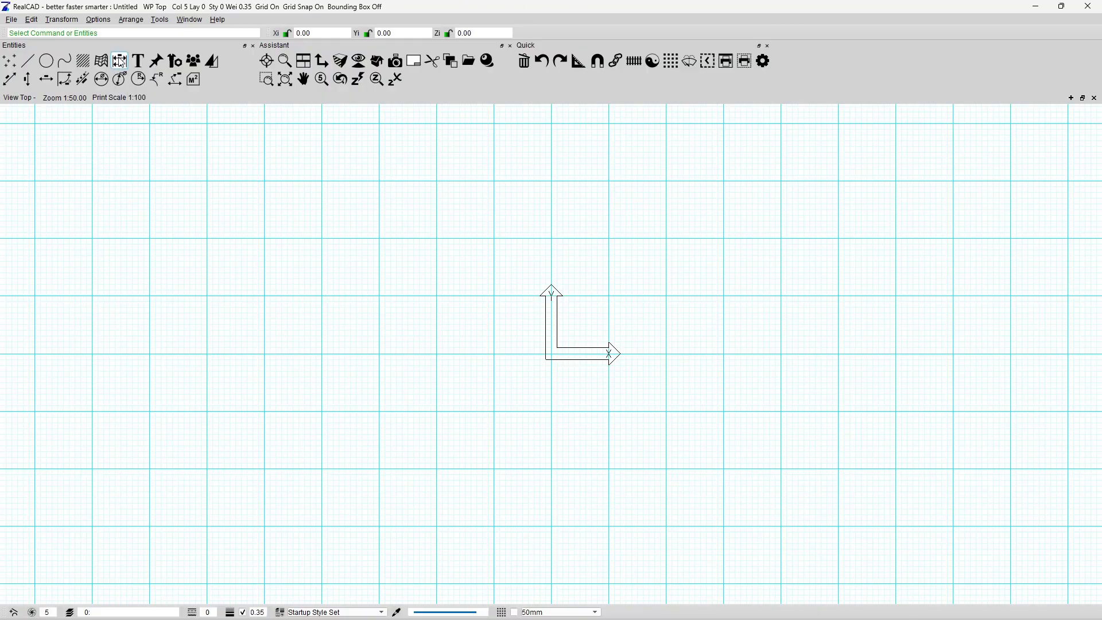
{"action": "left_click", "coordinate": [102, 80]}
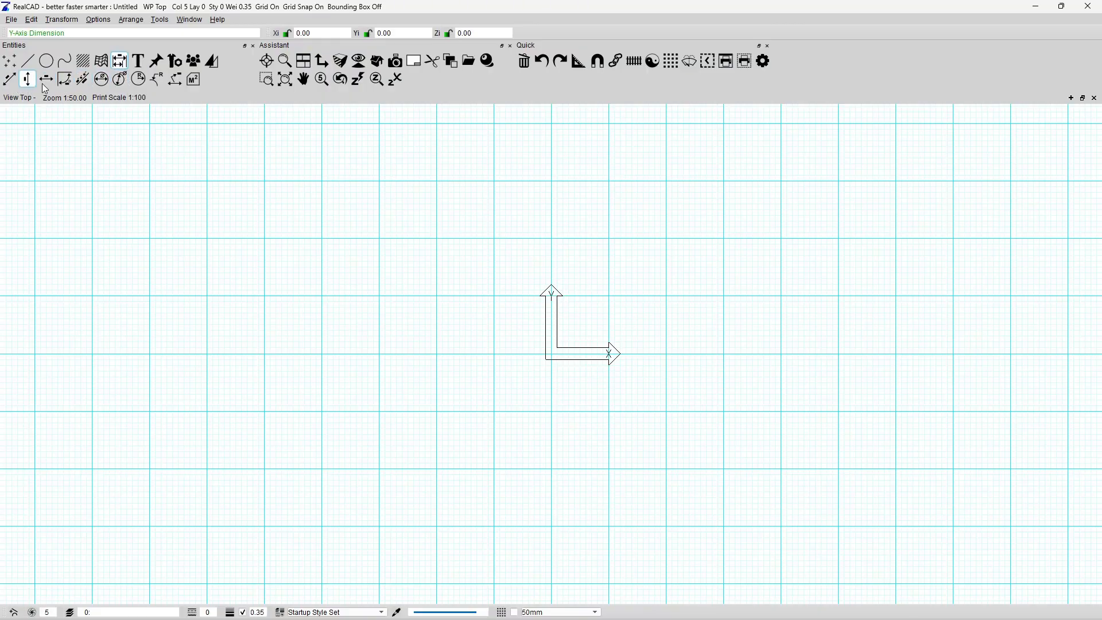
{"action": "left_click", "coordinate": [138, 81]}
{"action": "left_click", "coordinate": [10, 81]}
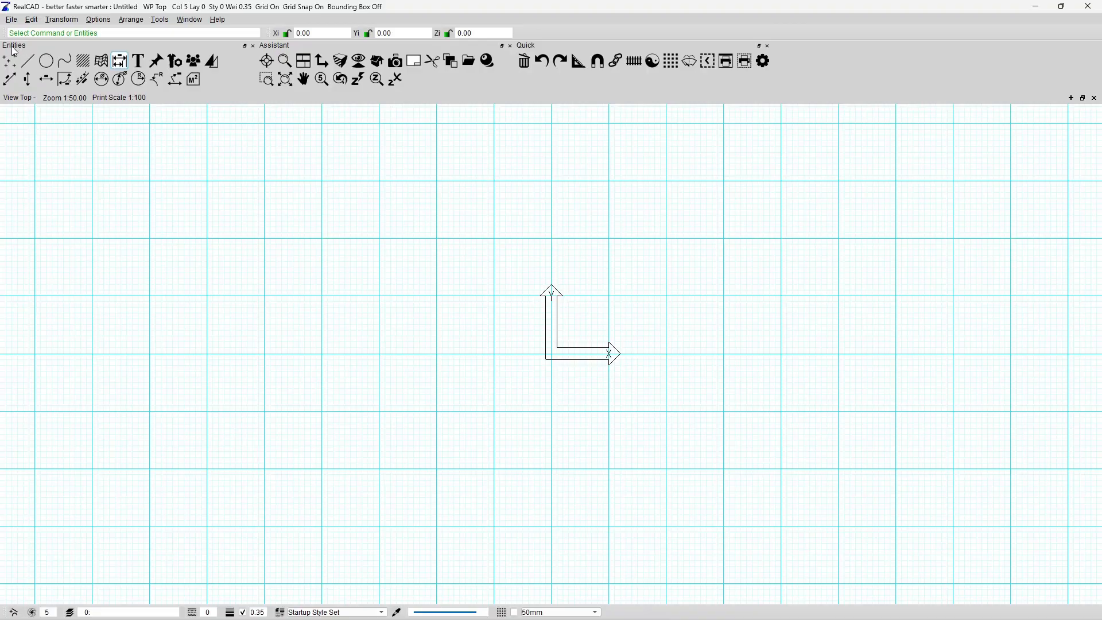
- Float the Entities and Assistant toolbars over the drawing and dock the Quick toolbar vertically beside it
{"action": "left_click_drag", "start_coordinate": [14, 51], "coordinate": [84, 171]}
{"action": "left_click_drag", "start_coordinate": [19, 46], "coordinate": [196, 243]}
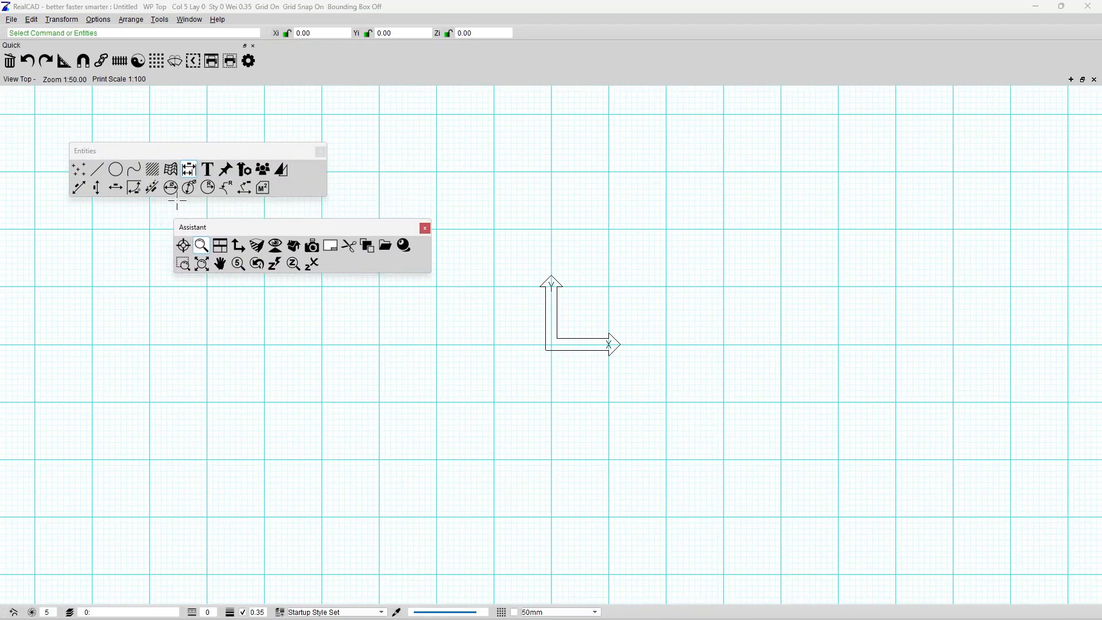
{"action": "left_click_drag", "start_coordinate": [18, 51], "coordinate": [18, 272]}
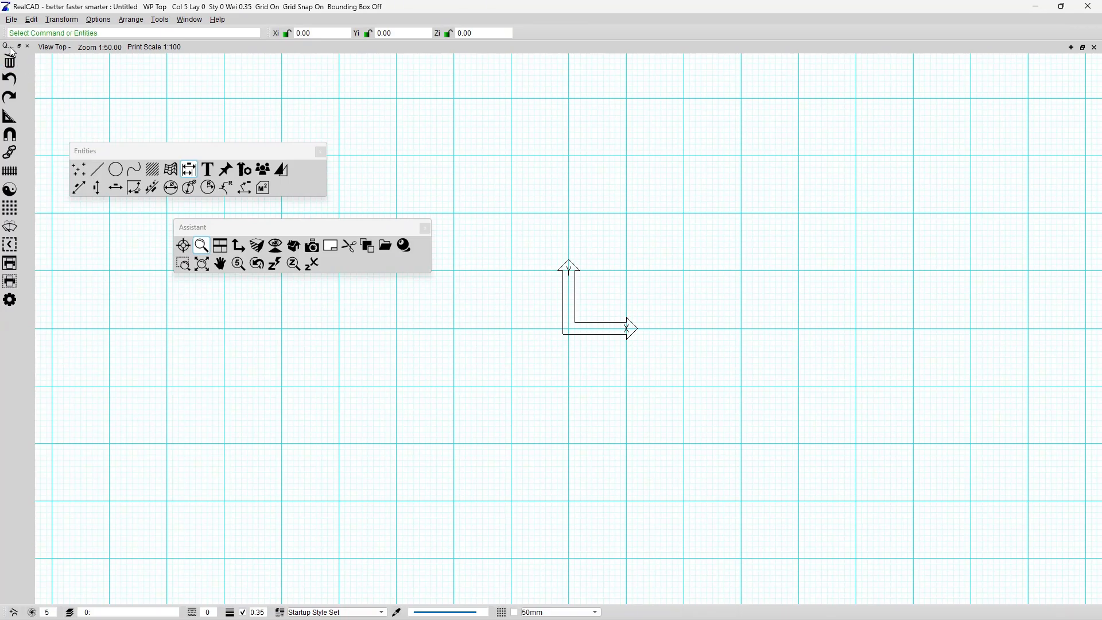
- Stack the Entities, Assistant and Quick toolbars into one tabbed group above the drawing and bring Entities to the front
{"action": "left_click_drag", "start_coordinate": [124, 151], "coordinate": [75, 51]}
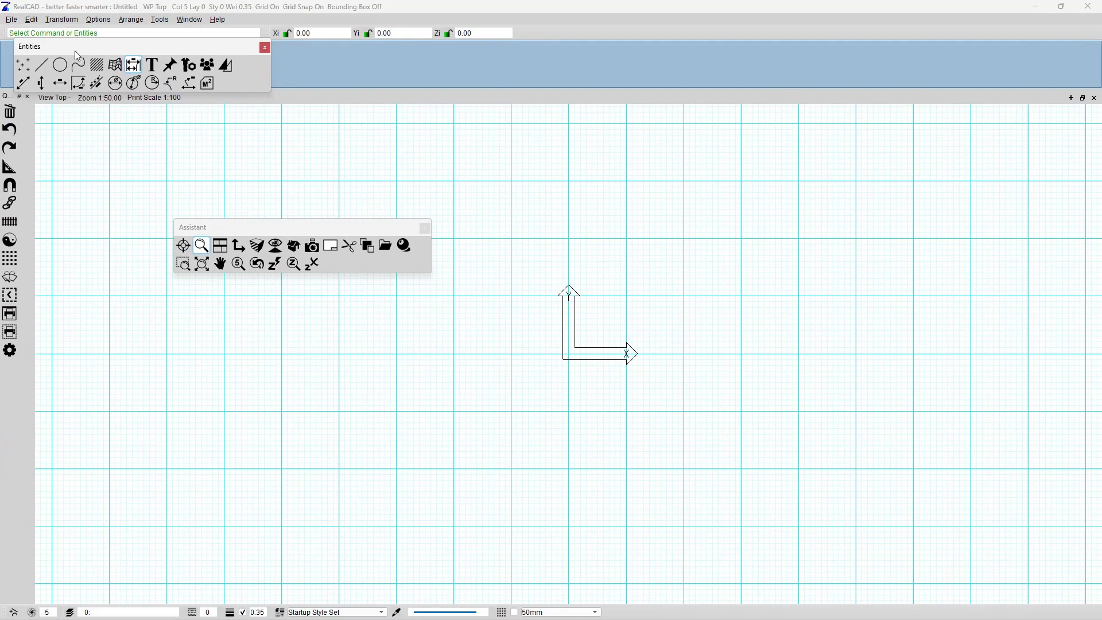
{"action": "left_click_drag", "start_coordinate": [253, 228], "coordinate": [209, 65]}
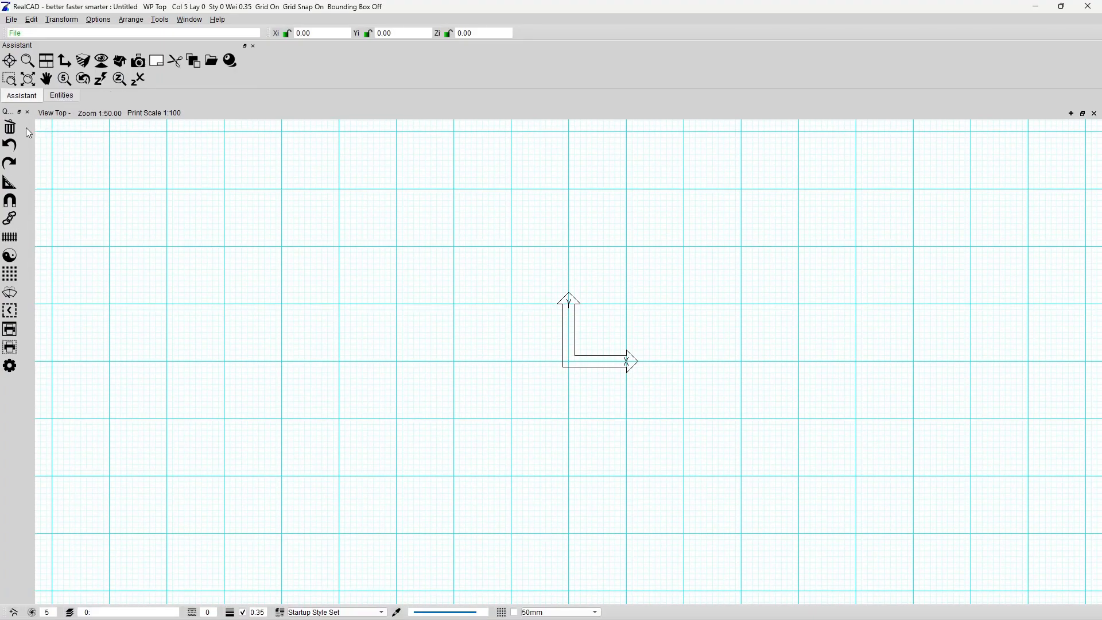
{"action": "left_click_drag", "start_coordinate": [7, 113], "coordinate": [210, 55]}
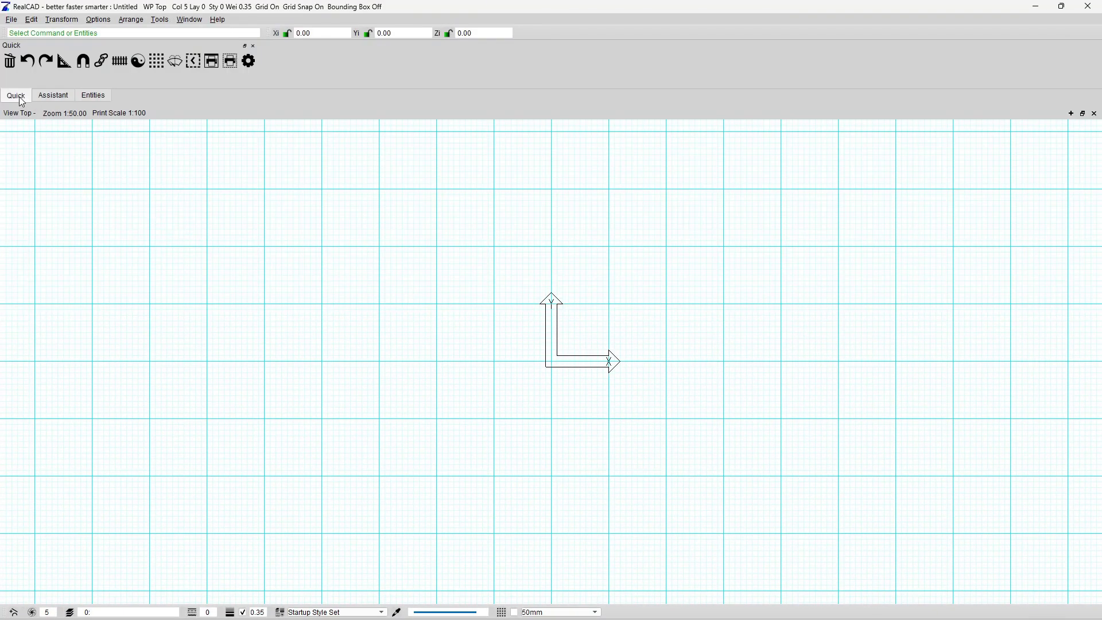
{"action": "left_click", "coordinate": [57, 100]}
{"action": "left_click", "coordinate": [93, 98]}
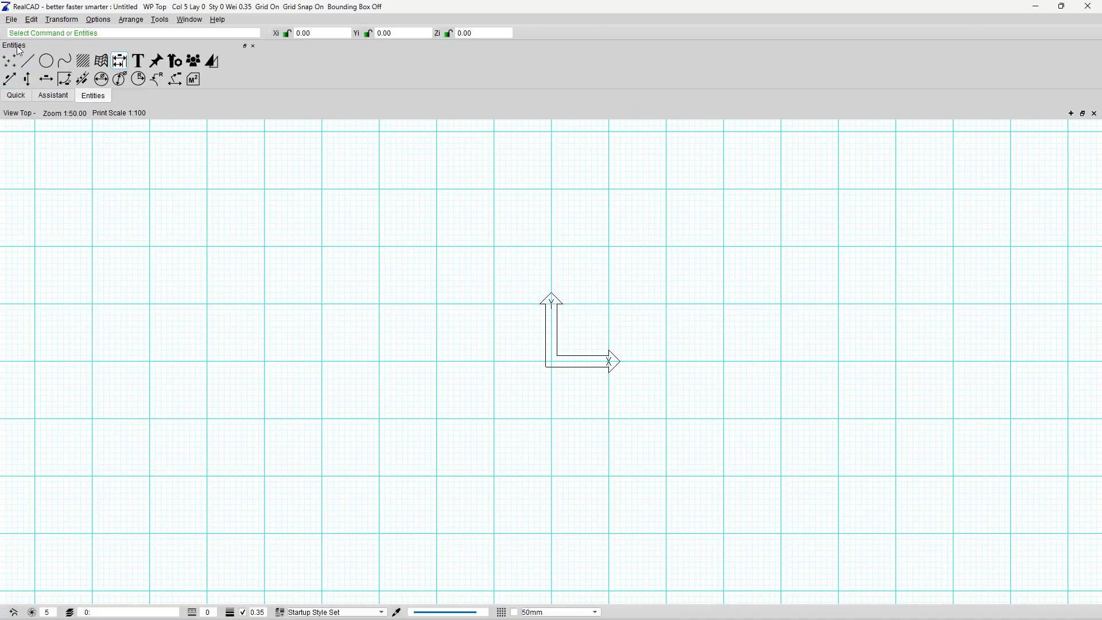
- Split the tabbed toolbar group so Entities, Assistant and Quick are docked side by side above the drawing
{"action": "left_click_drag", "start_coordinate": [16, 46], "coordinate": [97, 226]}
{"action": "left_click_drag", "start_coordinate": [34, 47], "coordinate": [413, 213]}
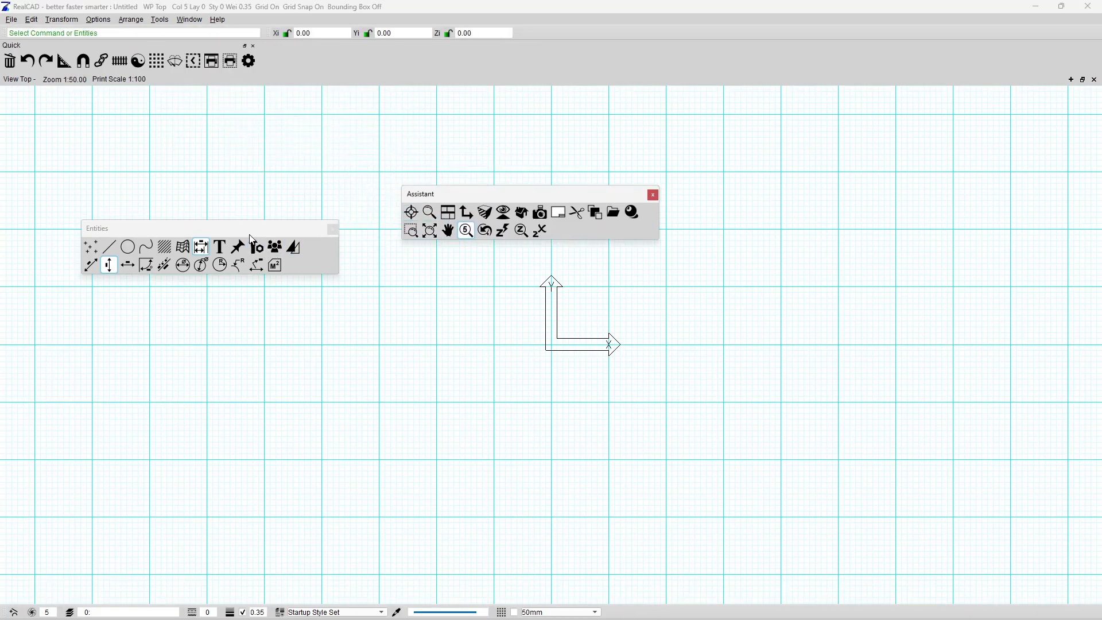
{"action": "left_click_drag", "start_coordinate": [247, 229], "coordinate": [86, 55]}
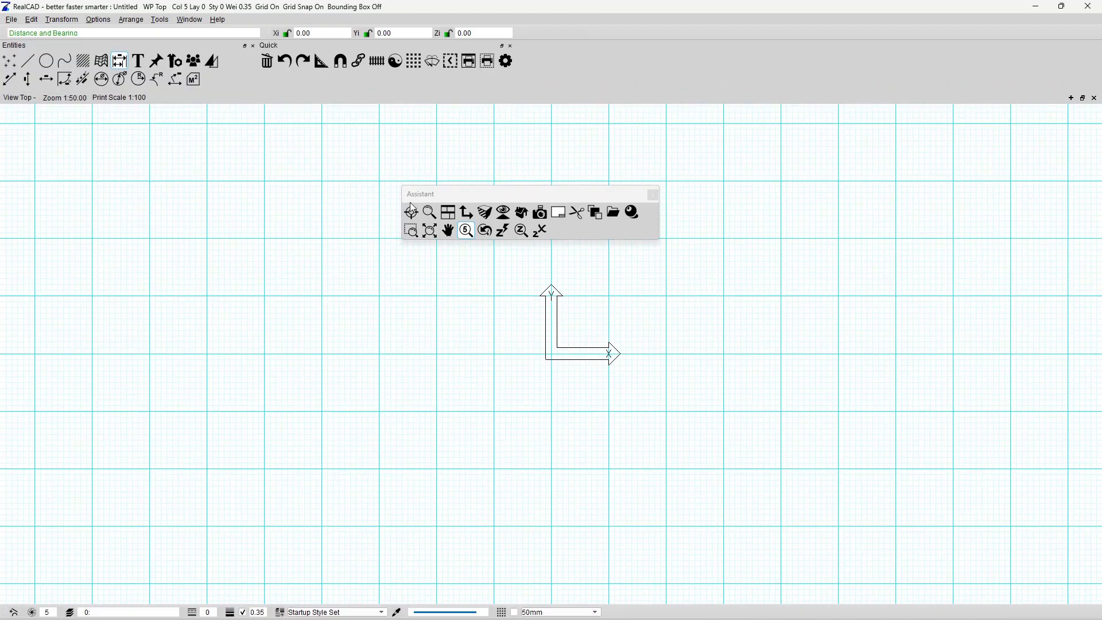
{"action": "left_click_drag", "start_coordinate": [484, 195], "coordinate": [327, 53]}
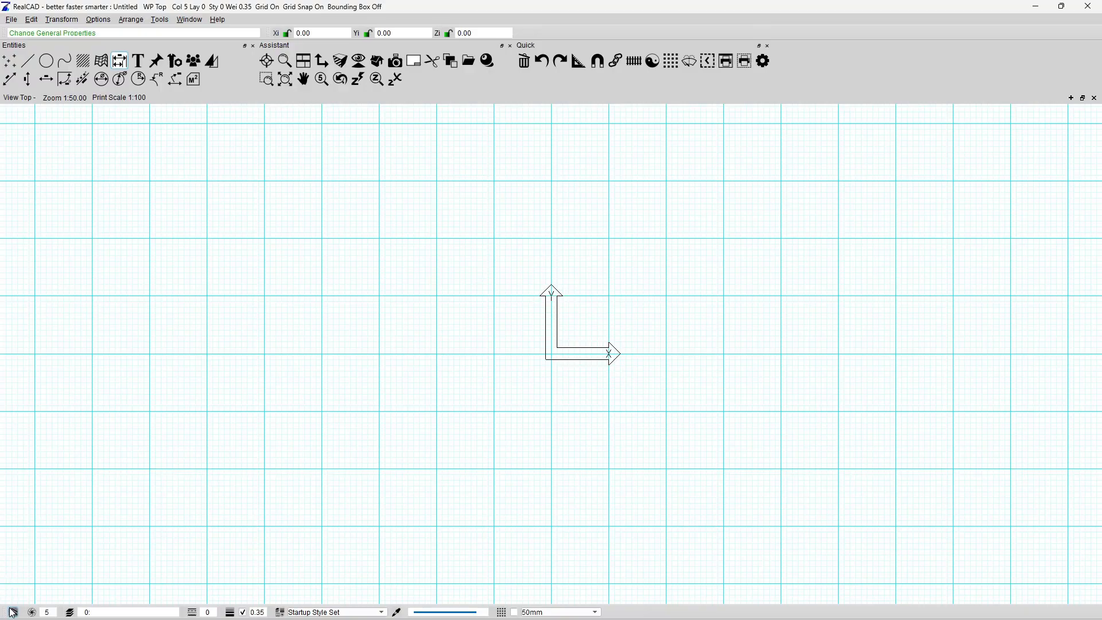
- Float the entity properties bar, dock it beside the coordinate fields, and return it below the drawing
{"action": "left_click_drag", "start_coordinate": [5, 610], "coordinate": [189, 176]}
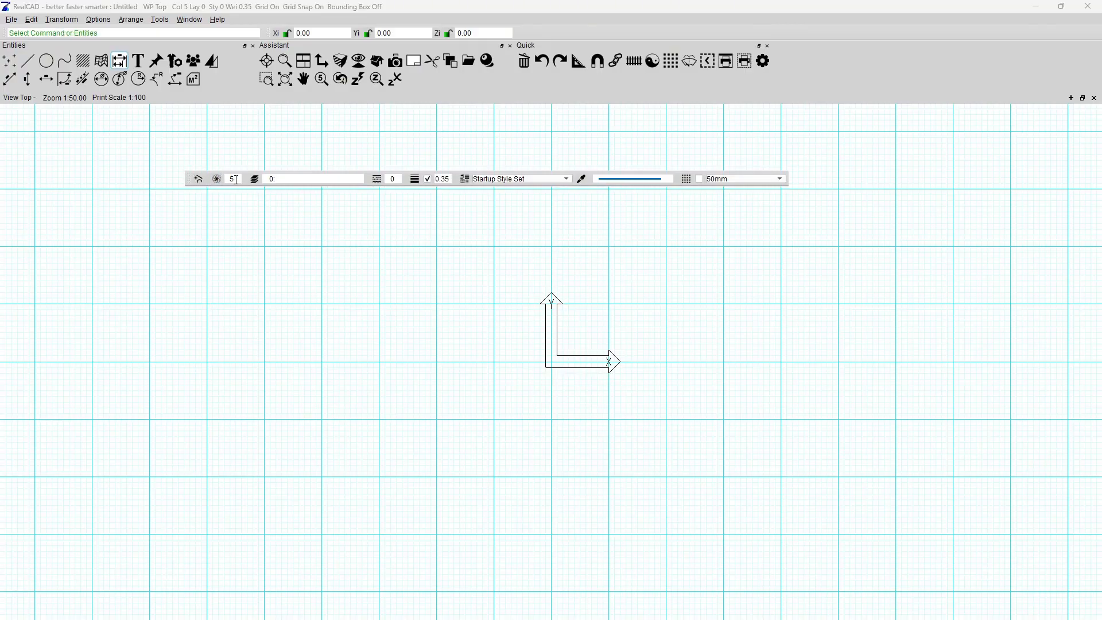
{"action": "left_click", "coordinate": [275, 178]}
{"action": "left_click", "coordinate": [392, 179]}
{"action": "left_click_drag", "start_coordinate": [189, 181], "coordinate": [544, 36]}
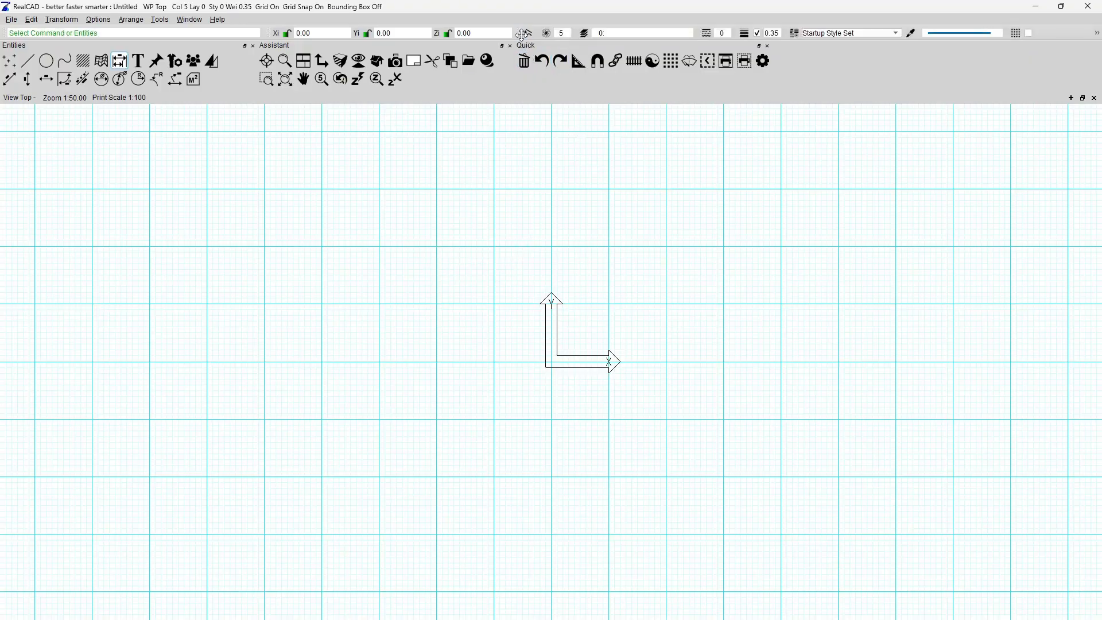
{"action": "left_click_drag", "start_coordinate": [520, 33], "coordinate": [78, 609]}
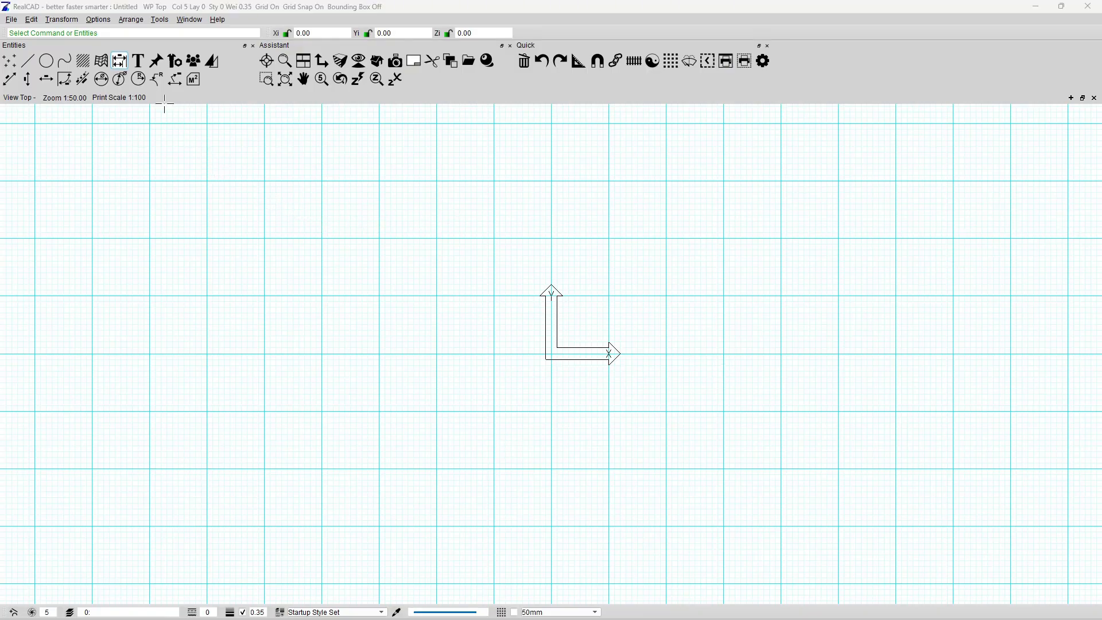
- Look through the Transform, Options and Arrange commands and the matching display-order tools in the Assistant group
{"action": "left_click", "coordinate": [11, 20]}
{"action": "mouse_move", "coordinate": [29, 27]}
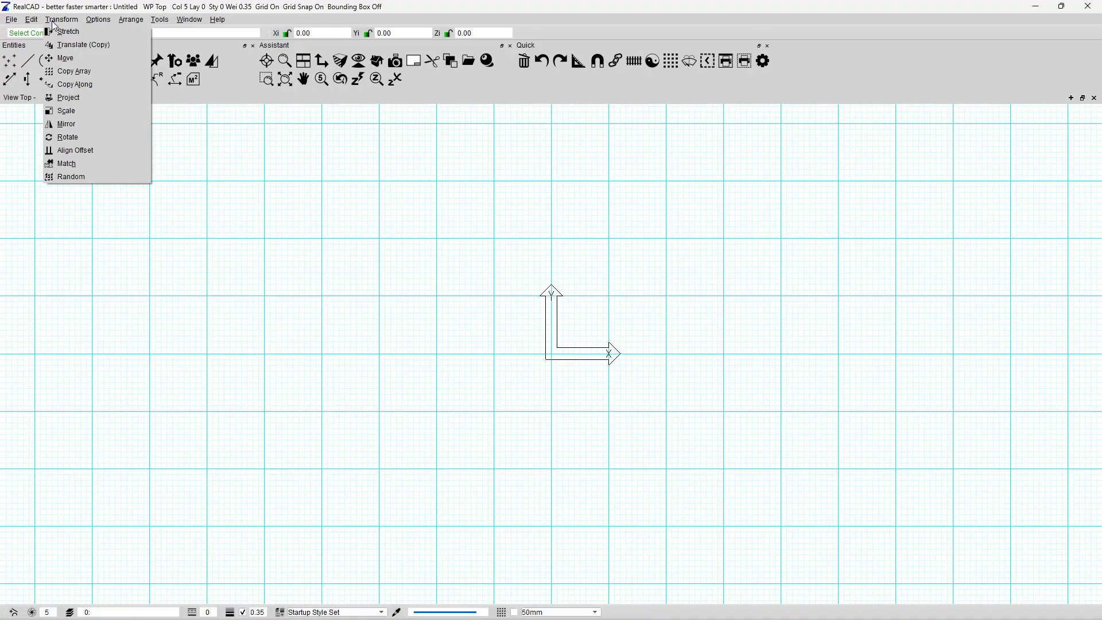
{"action": "mouse_move", "coordinate": [97, 21]}
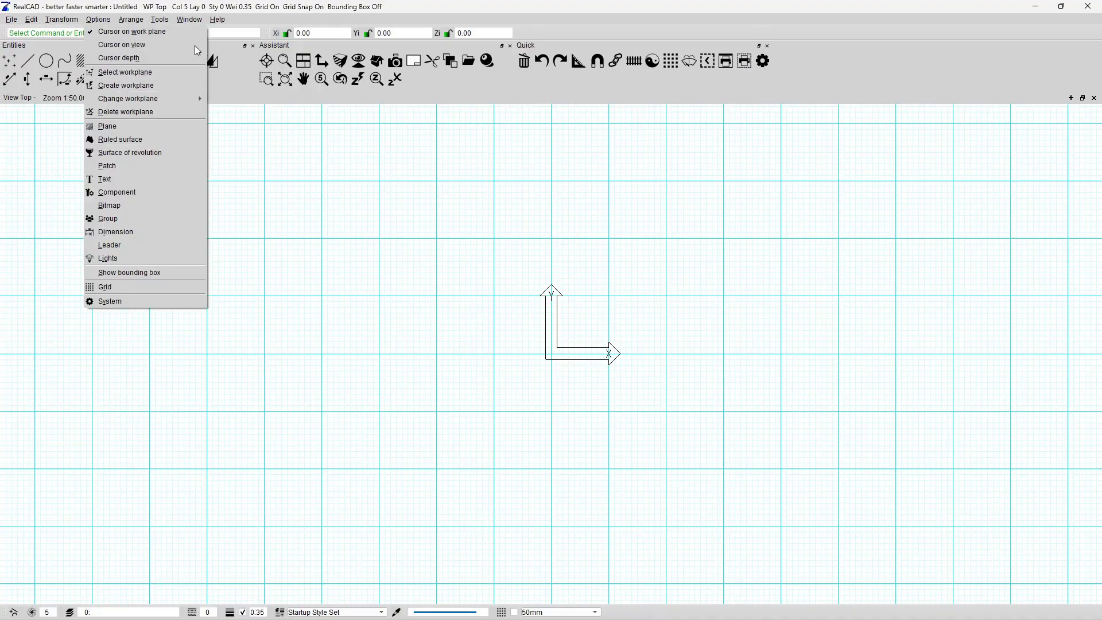
{"action": "mouse_move", "coordinate": [133, 21]}
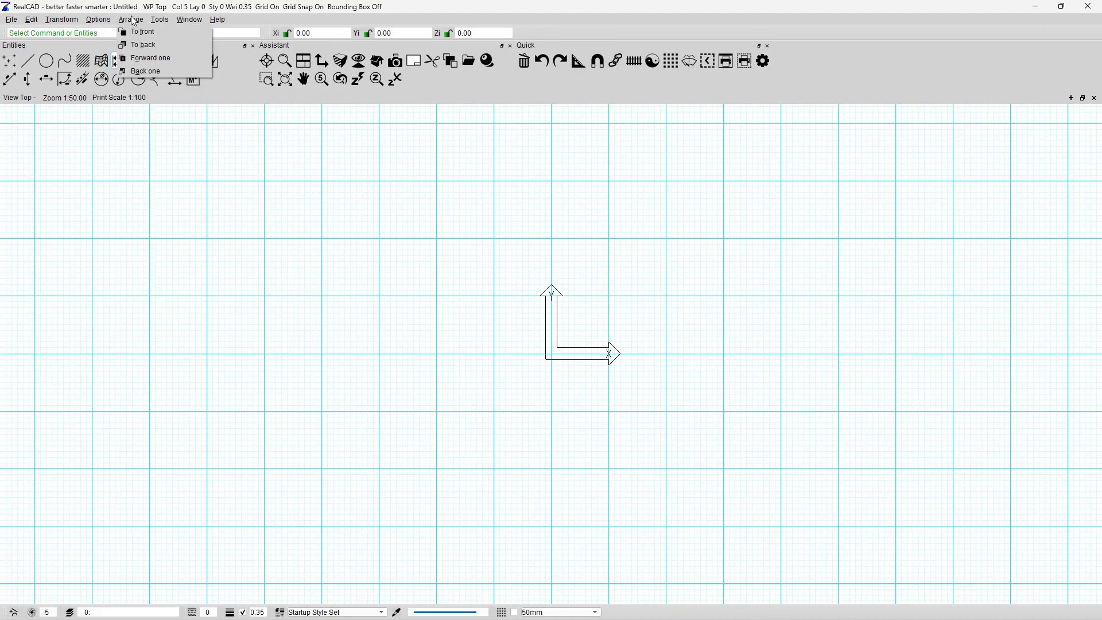
{"action": "mouse_move", "coordinate": [181, 23]}
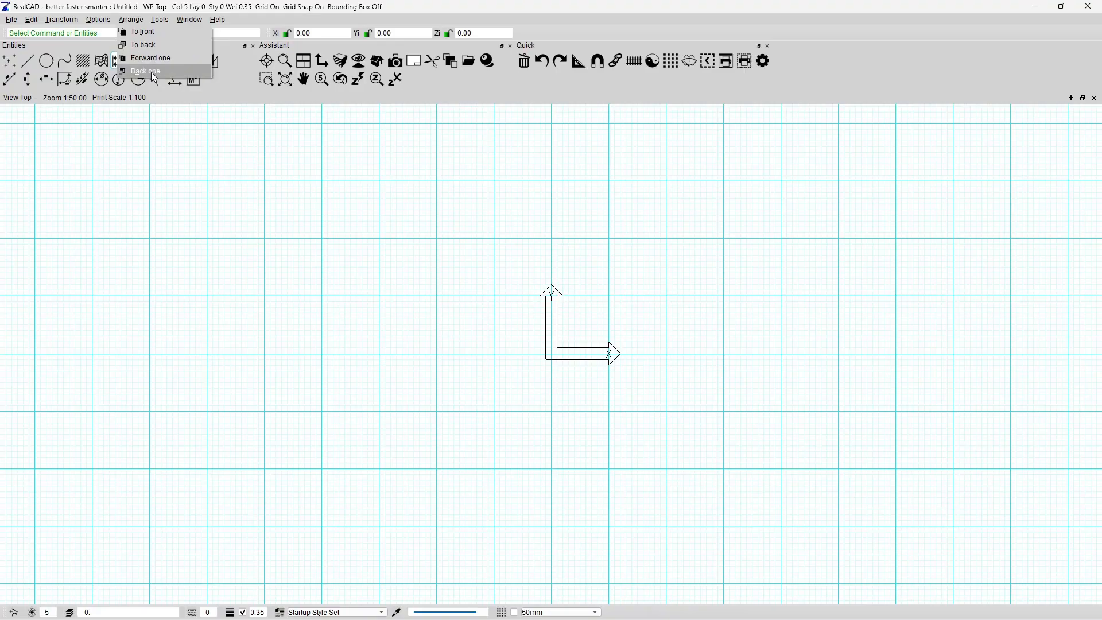
{"action": "left_click", "coordinate": [451, 61]}
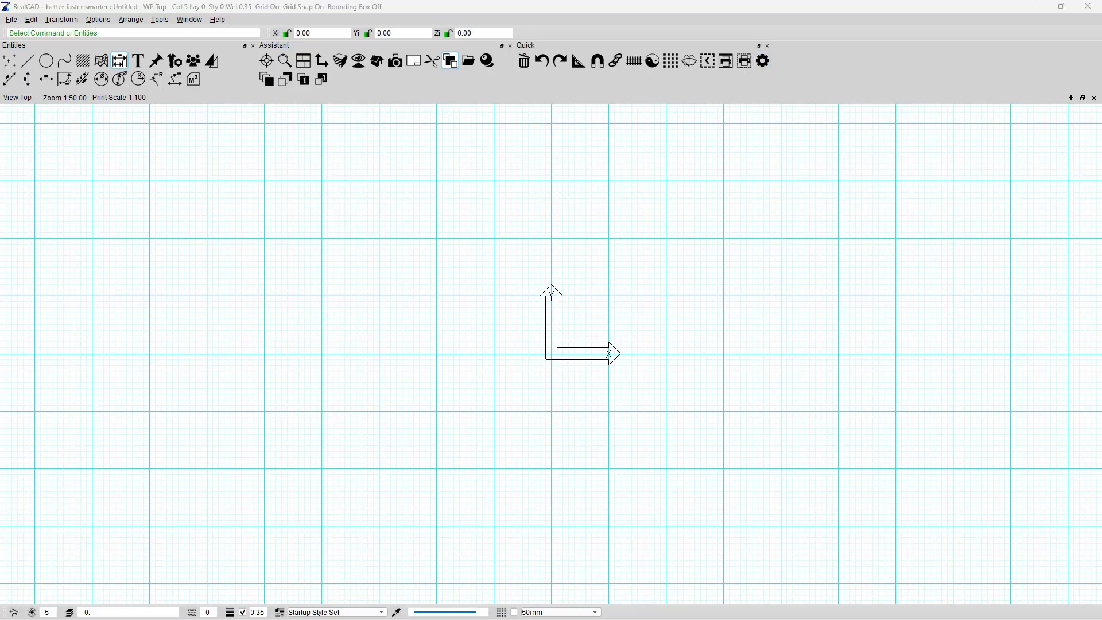
- Review the current colour, layer and line weight settings in the entity properties bar
{"action": "left_click", "coordinate": [49, 10]}
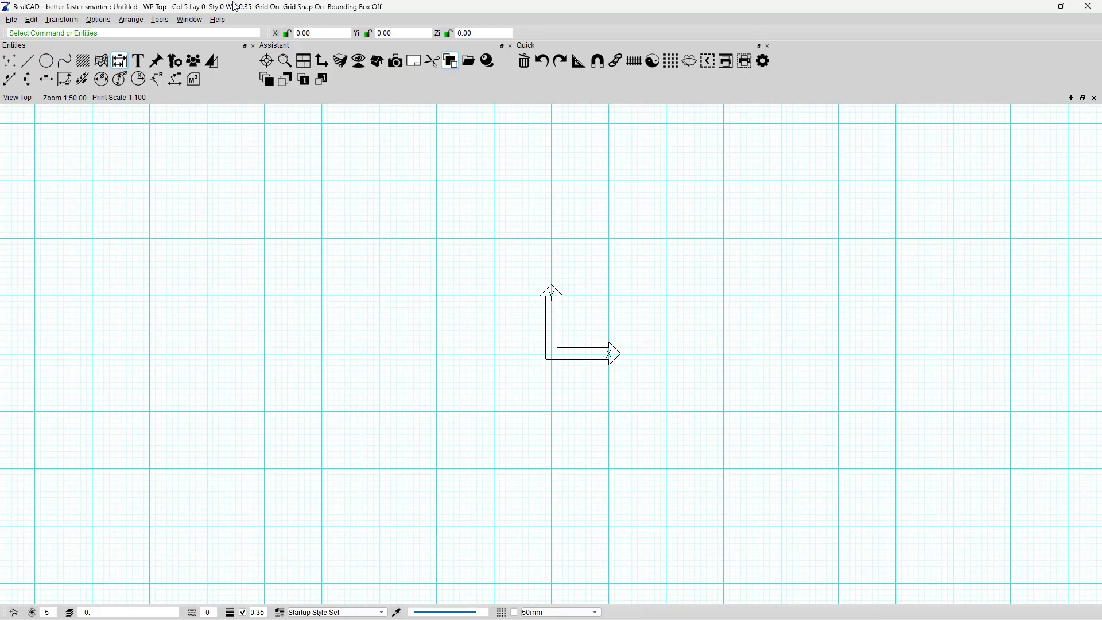
{"action": "double_click", "coordinate": [47, 612]}
{"action": "double_click", "coordinate": [100, 612]}
{"action": "double_click", "coordinate": [256, 612]}
{"action": "left_click_drag", "start_coordinate": [256, 612], "coordinate": [251, 612]}
- Draw a horizontal line slightly longer than one major grid square, above and to the left of the origin
{"action": "left_click", "coordinate": [27, 60]}
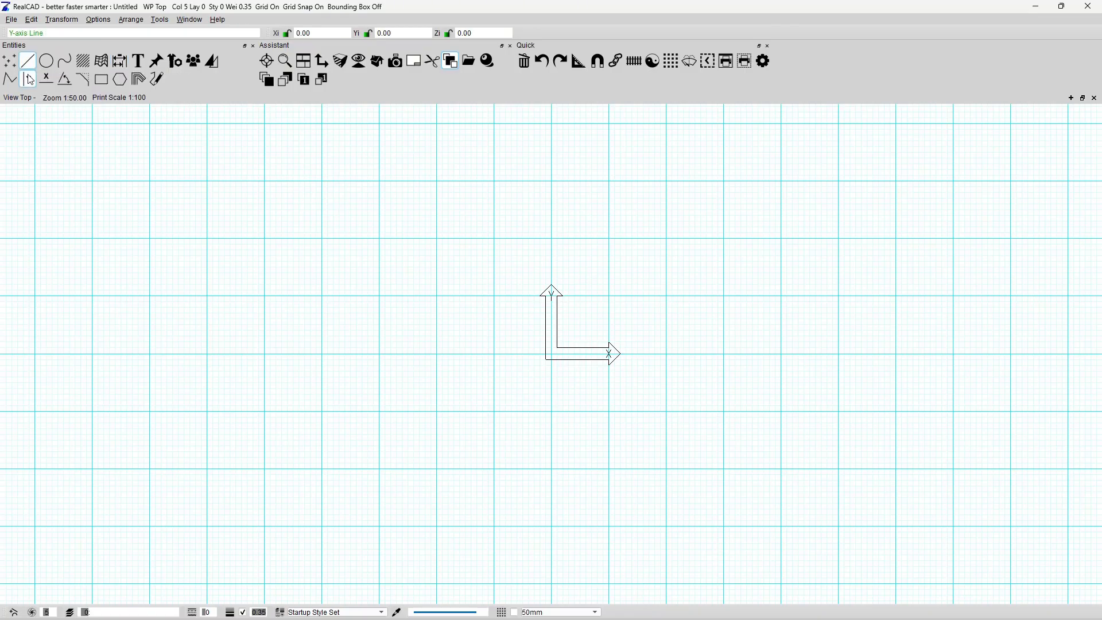
{"action": "left_click", "coordinate": [258, 187]}
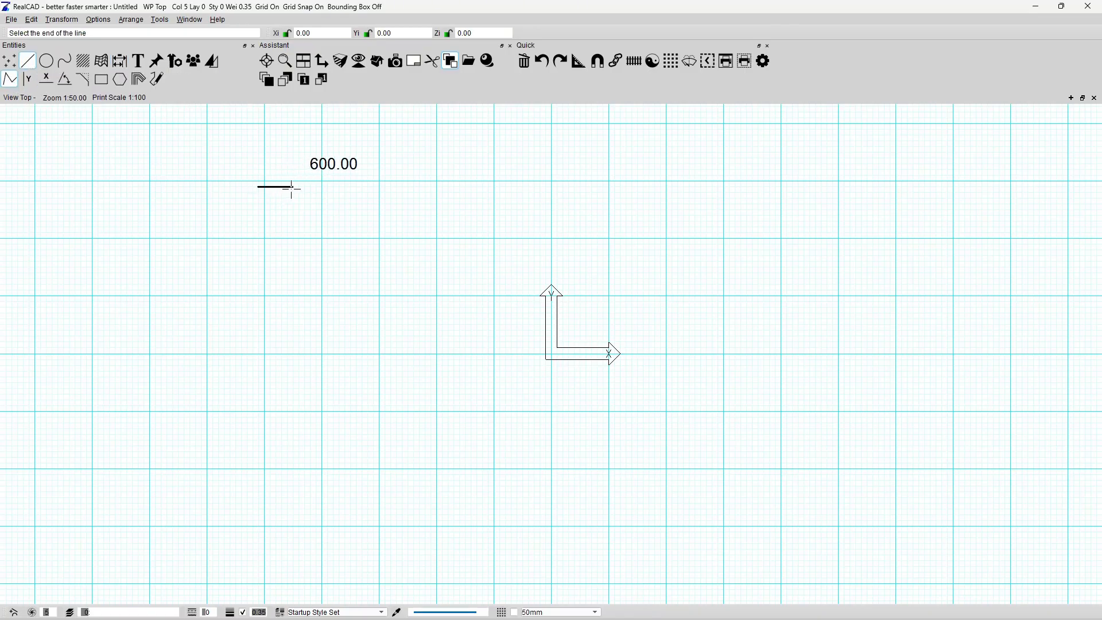
{"action": "left_click", "coordinate": [322, 188]}
{"action": "key", "text": "Escape"}
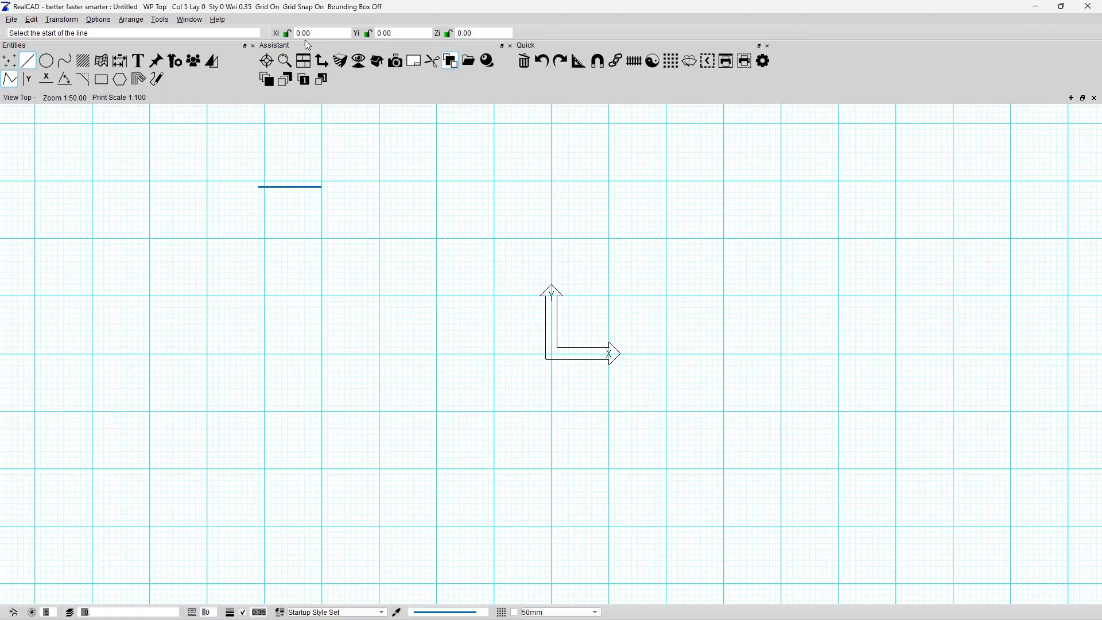
- Turn off the grid display and grid snapping in the grid options
{"action": "left_click", "coordinate": [671, 61]}
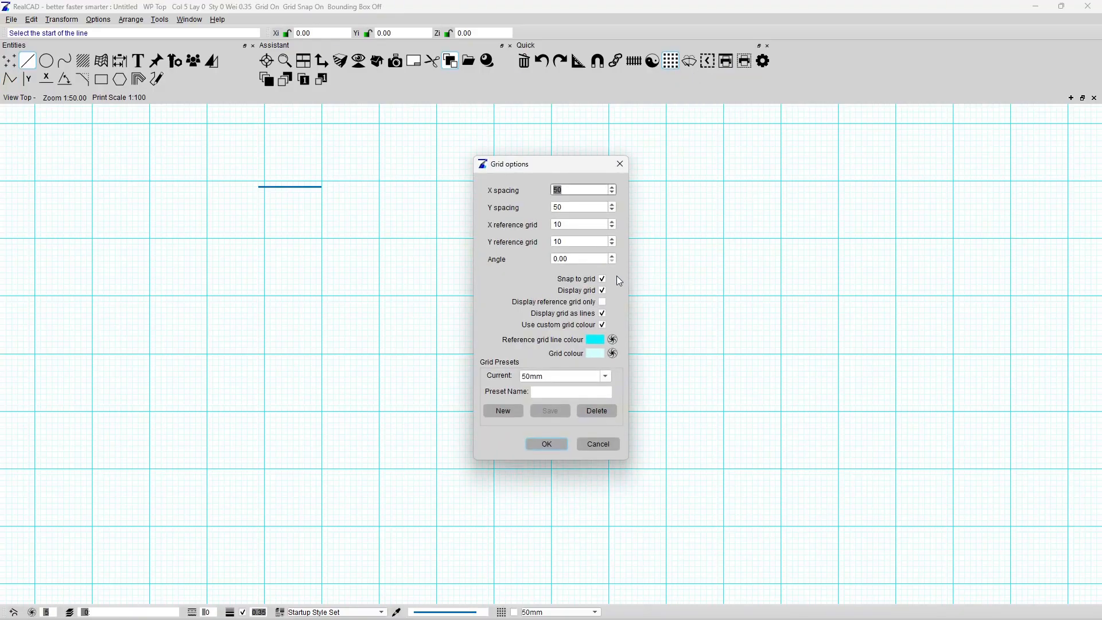
{"action": "left_click", "coordinate": [589, 281]}
{"action": "left_click", "coordinate": [545, 446]}
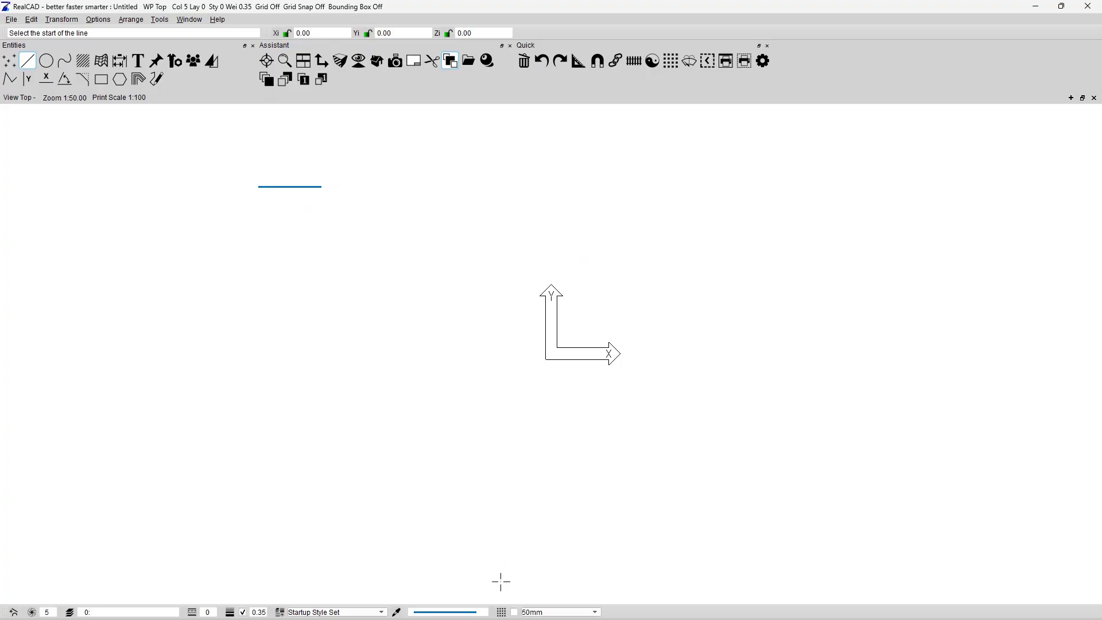
- Check the grid options without changing them and activate the 50mm grid preset
{"action": "left_click", "coordinate": [502, 612]}
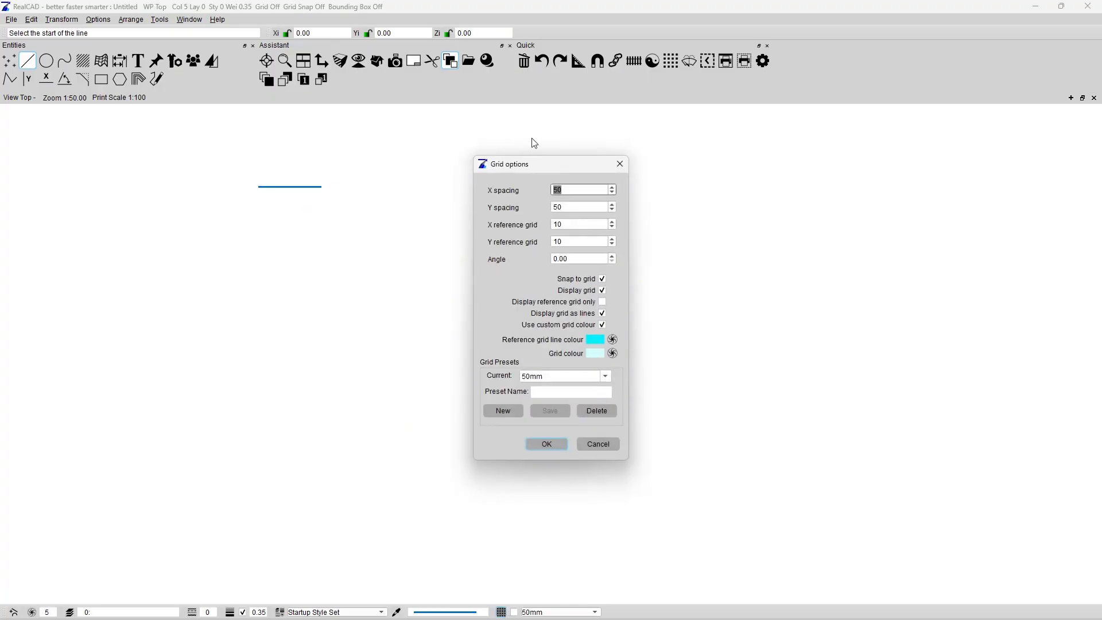
{"action": "left_click", "coordinate": [607, 441]}
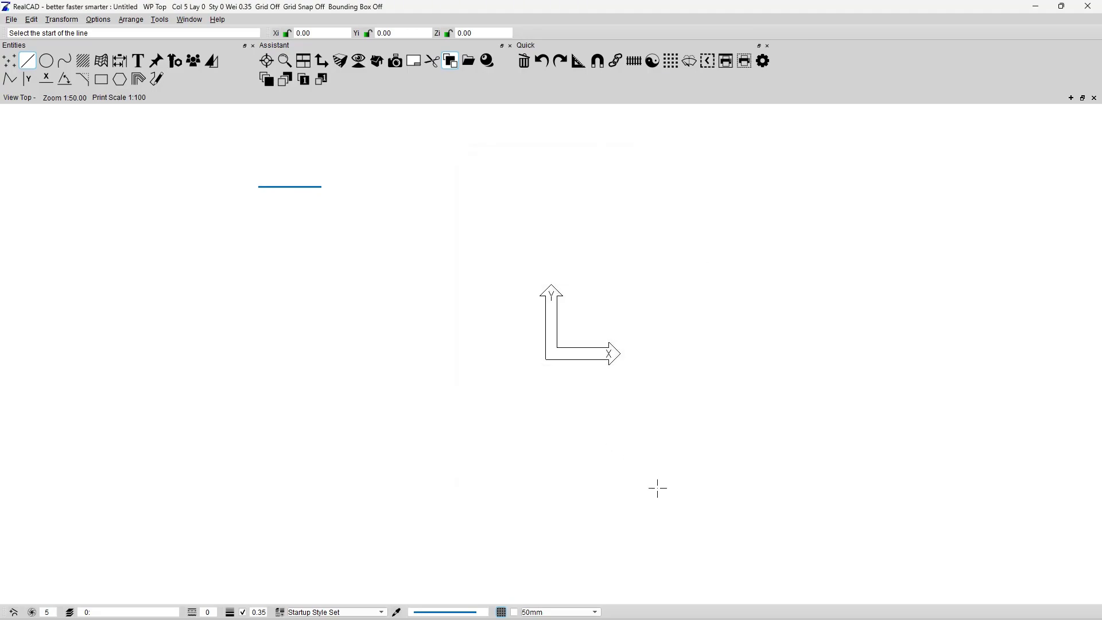
{"action": "left_click", "coordinate": [575, 613]}
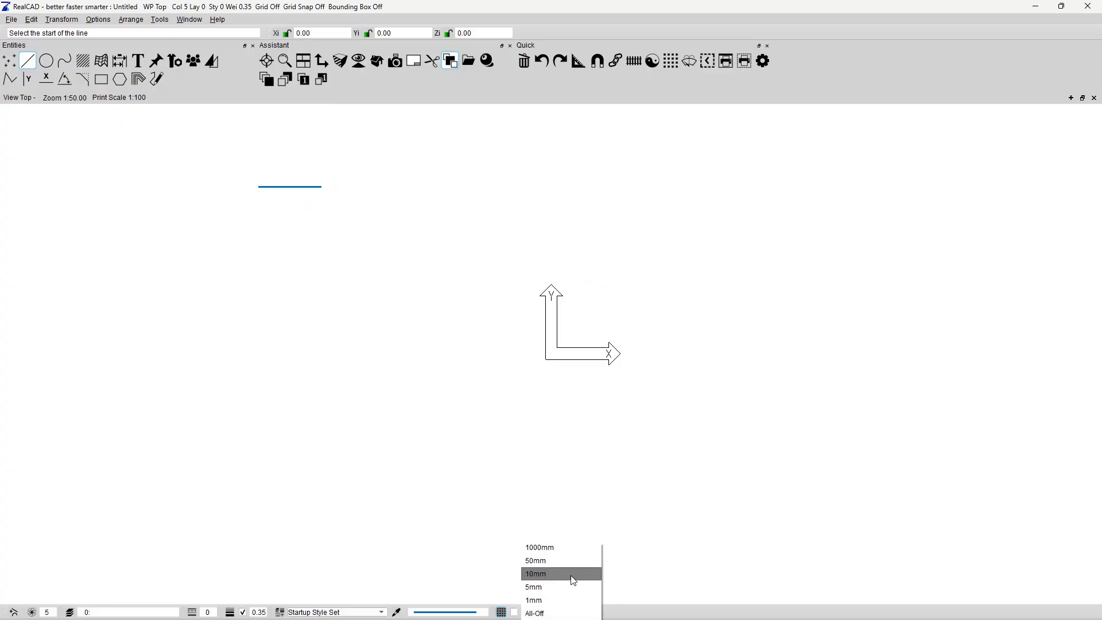
{"action": "left_click", "coordinate": [566, 561]}
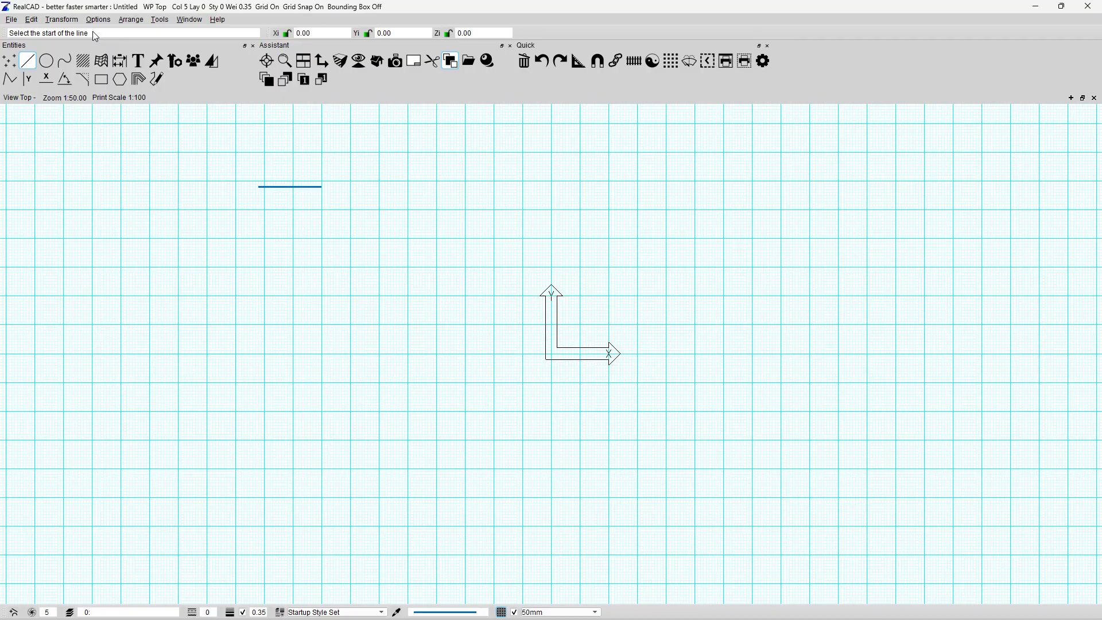
- Float the command prompt bar over the drawing and dock it back beside the coordinate fields
{"action": "left_click_drag", "start_coordinate": [7, 30], "coordinate": [130, 151]}
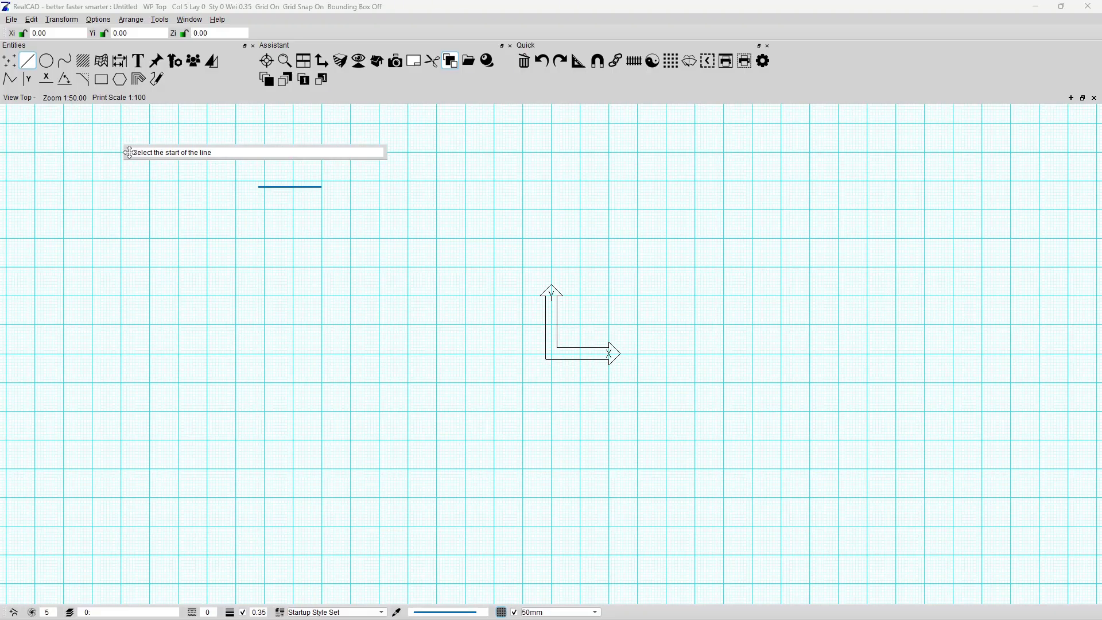
{"action": "left_click_drag", "start_coordinate": [129, 152], "coordinate": [20, 37]}
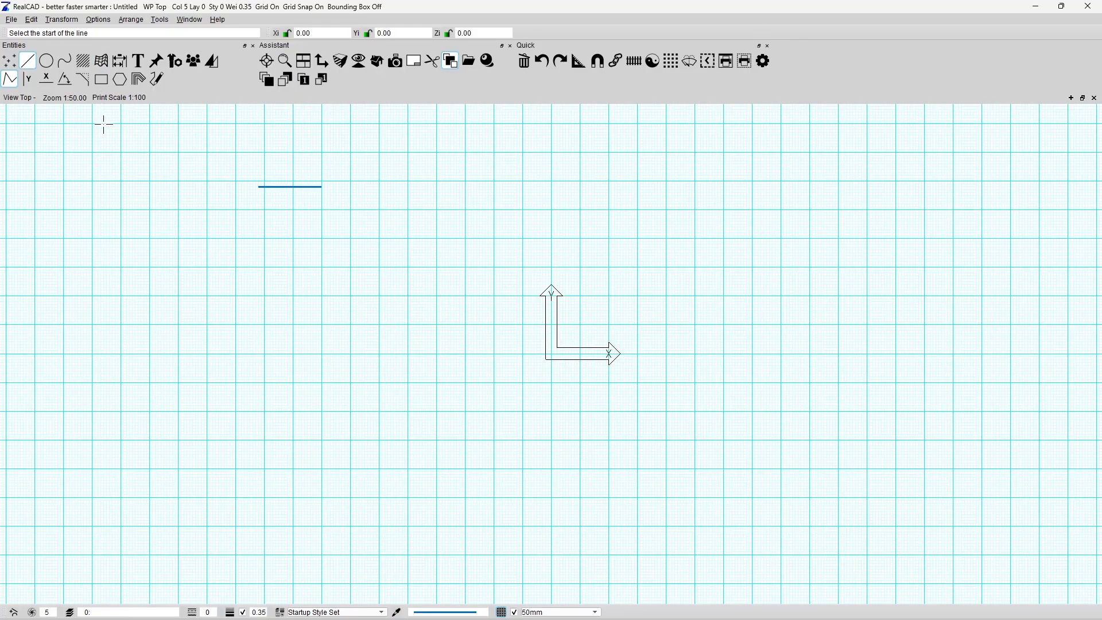
- Draw three connected lines to the left of the existing short line, forming a box shape with its left side open
{"action": "left_click", "coordinate": [115, 165]}
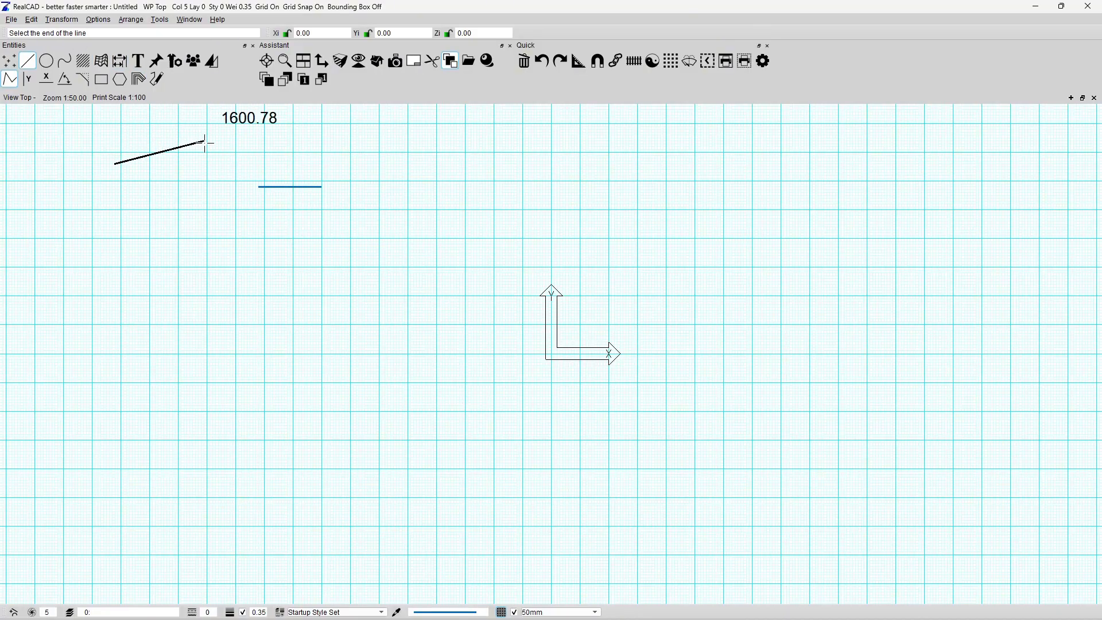
{"action": "left_click", "coordinate": [223, 164]}
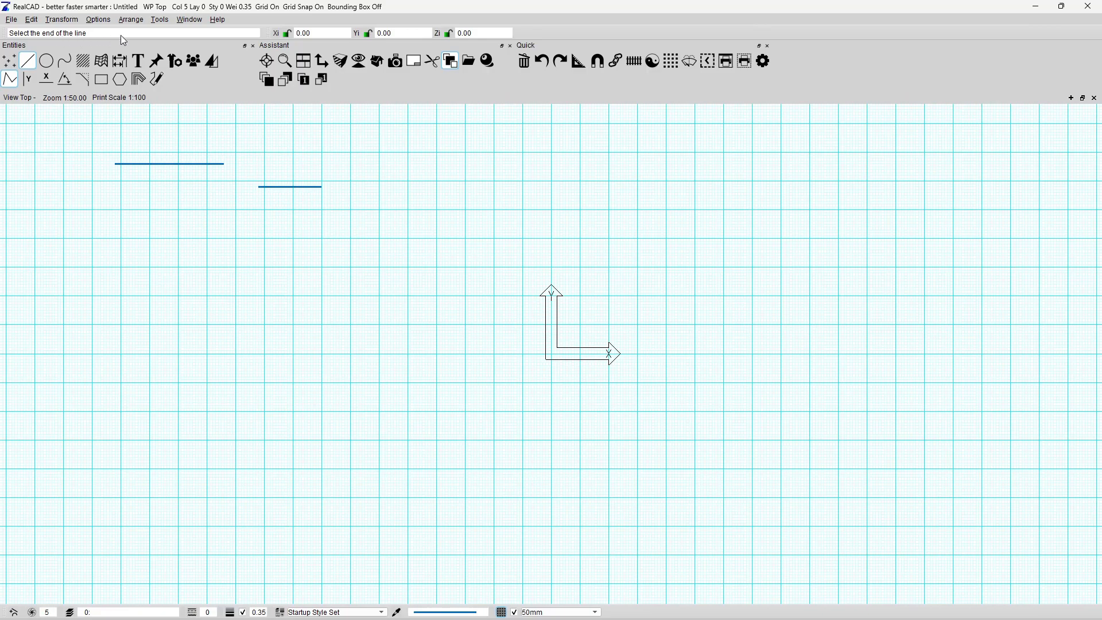
{"action": "left_click", "coordinate": [227, 247]}
{"action": "left_click", "coordinate": [126, 245]}
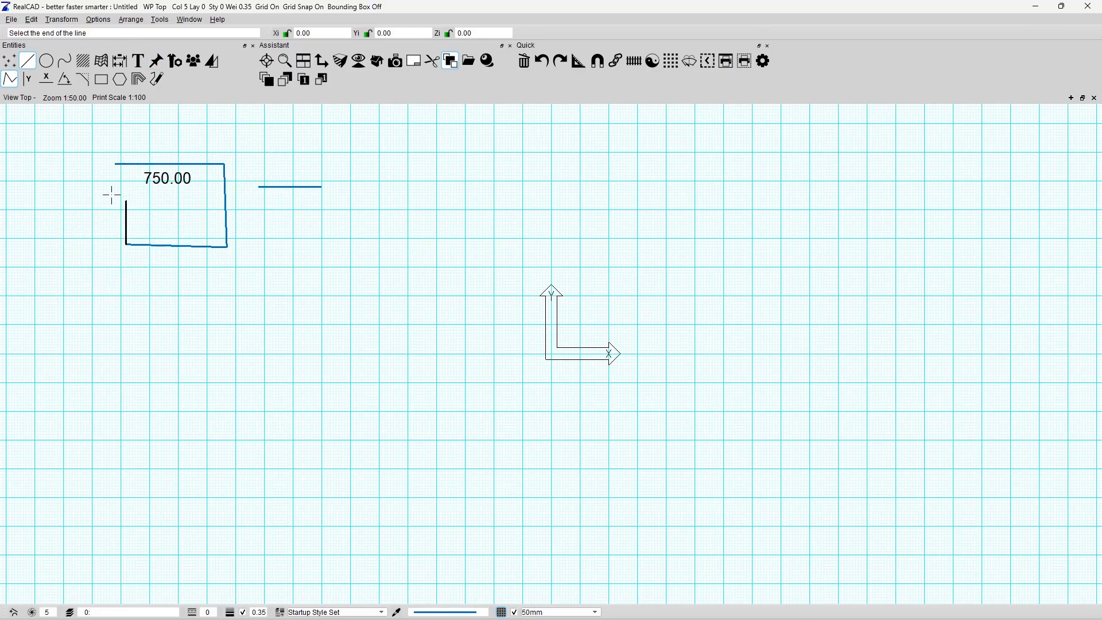
{"action": "key", "text": "Escape"}
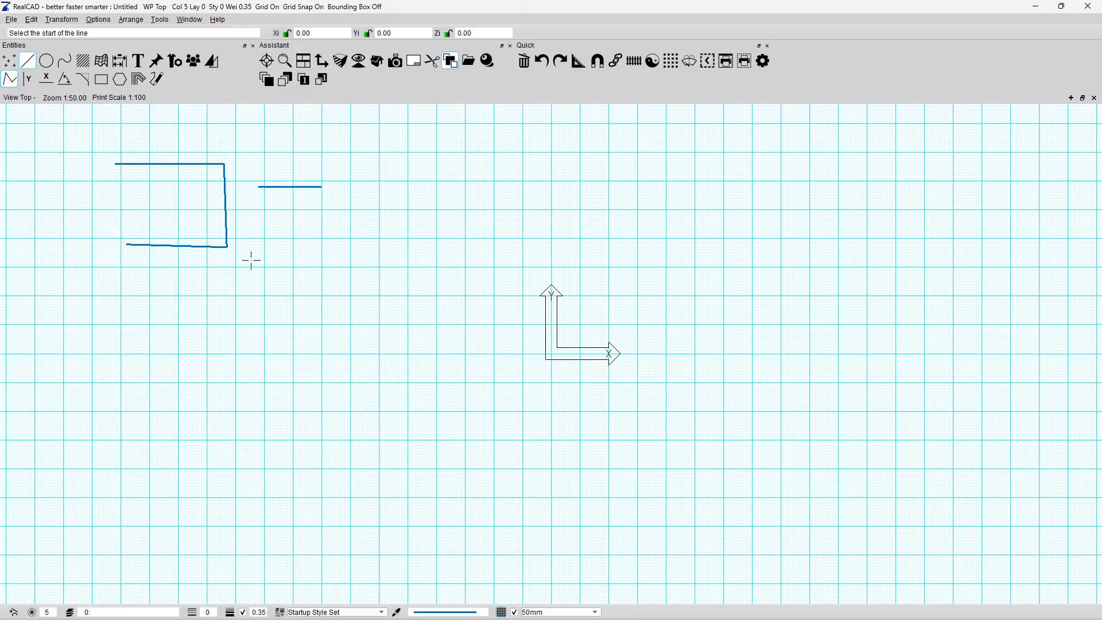
- Draw a vertical line right of the short line, continue it leftward below that line, and finish the line command
{"action": "left_click", "coordinate": [350, 155]}
{"action": "left_click", "coordinate": [350, 270]}
{"action": "left_click", "coordinate": [253, 273]}
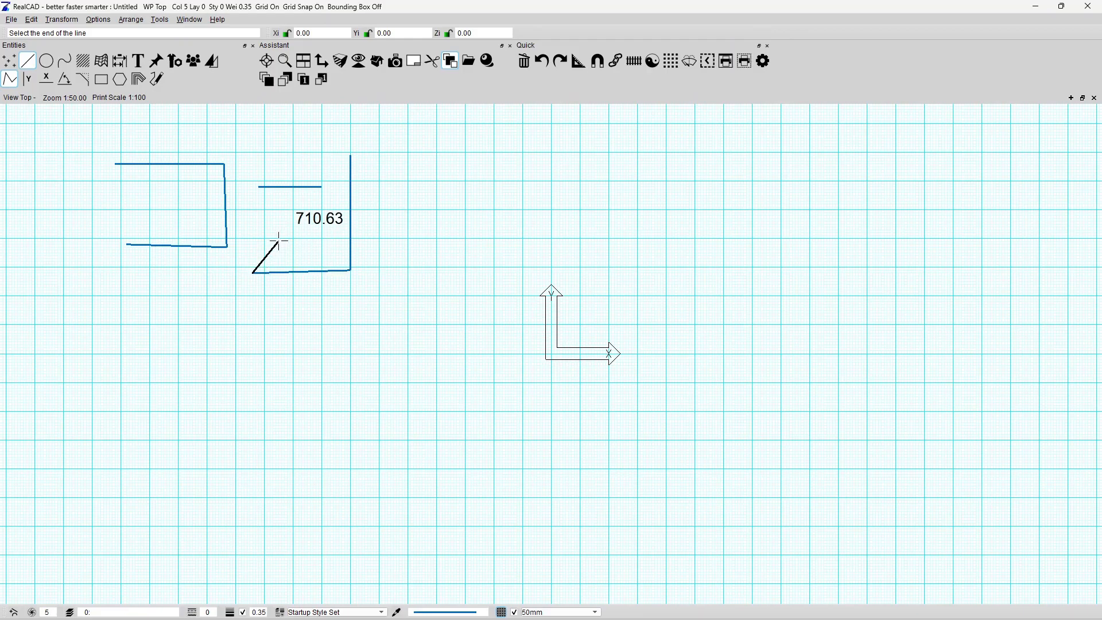
{"action": "key", "text": "Escape"}
{"action": "key", "text": "Escape"}
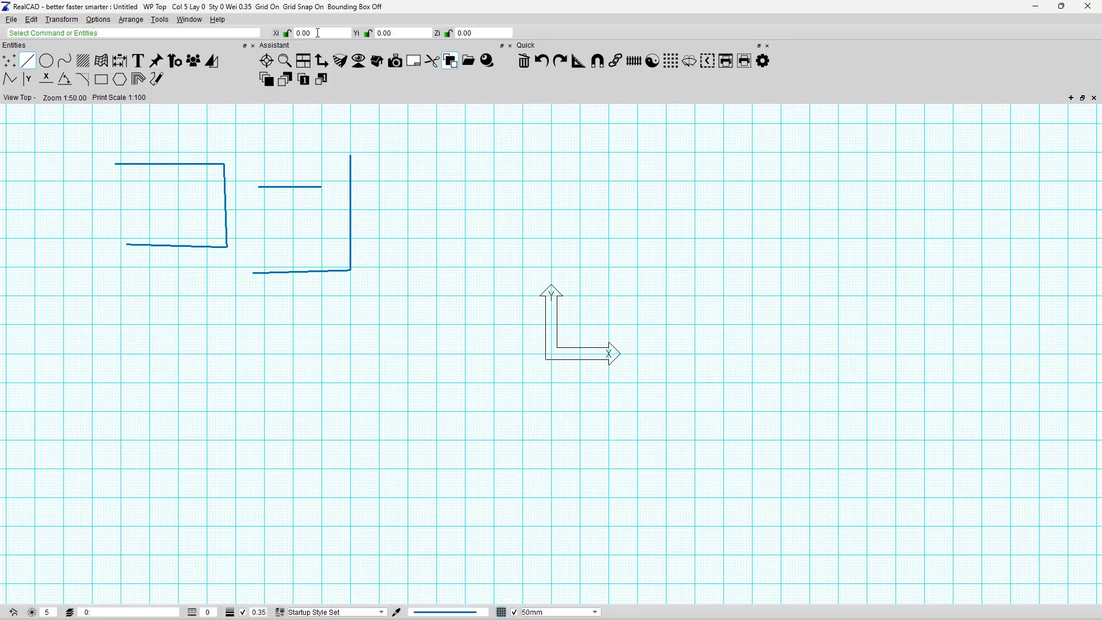
- Float the coordinate bar over the drawing and try locking and unlocking the X value
{"action": "left_click_drag", "start_coordinate": [267, 30], "coordinate": [403, 133]}
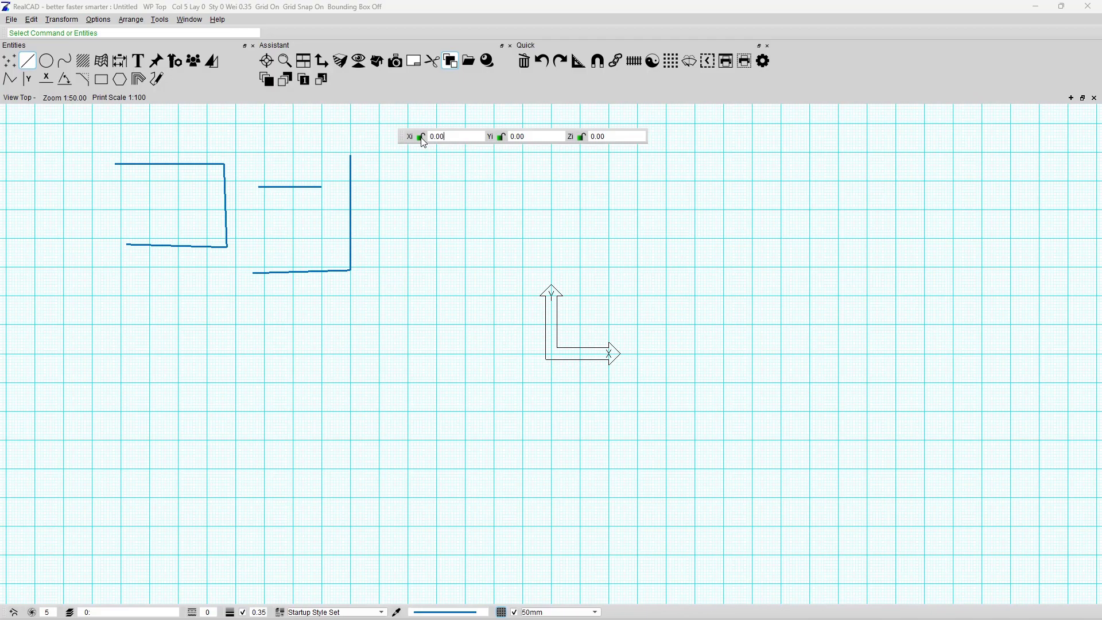
{"action": "left_click", "coordinate": [421, 137]}
{"action": "left_click", "coordinate": [421, 137]}
{"action": "key", "text": "p"}
{"action": "key", "text": "p"}
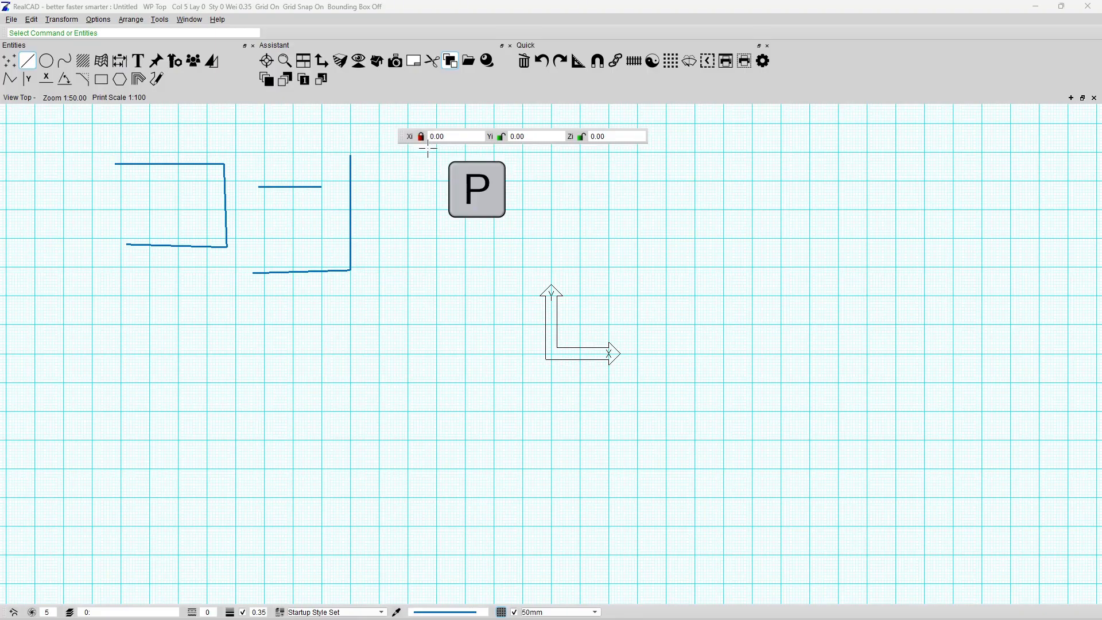
{"action": "key", "text": "p"}
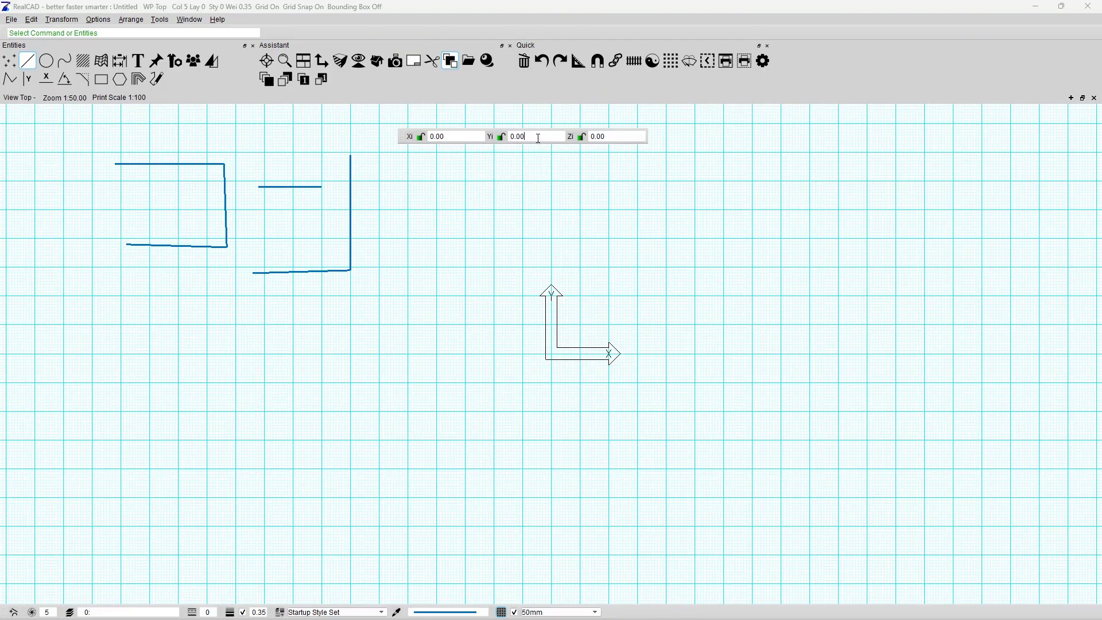
- Try the Y lock and the other coordinate entry modes, ending in length (/) entry mode
{"action": "key", "text": "Tab"}
{"action": "key", "text": "p"}
{"action": "key", "text": "p"}
{"action": "key", "text": "b"}
{"action": "key", "text": "a"}
{"action": "key", "text": "a"}
{"action": "key", "text": "slash"}
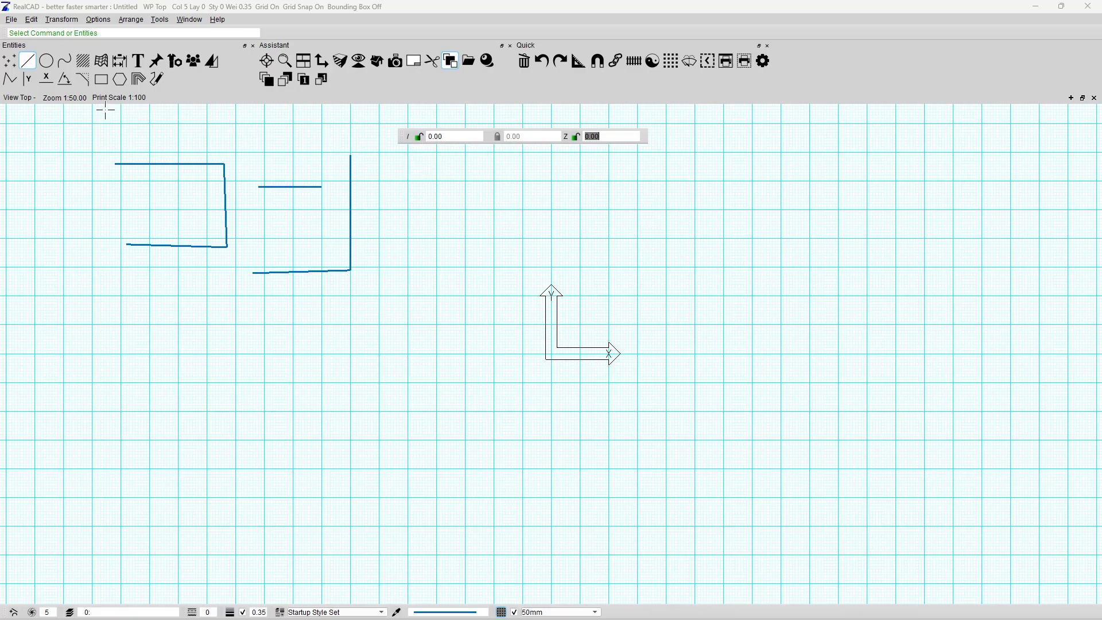
- Draw a zigzag of four connected lines locked to a length of 500, right of the existing lines
{"action": "left_click", "coordinate": [10, 83]}
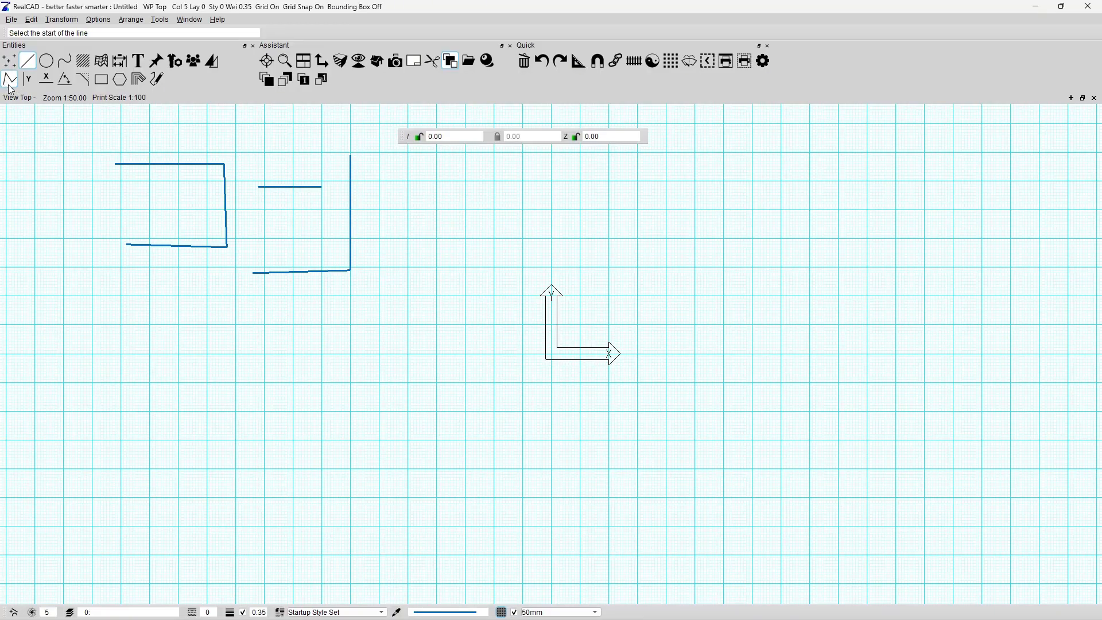
{"action": "left_click", "coordinate": [390, 197]}
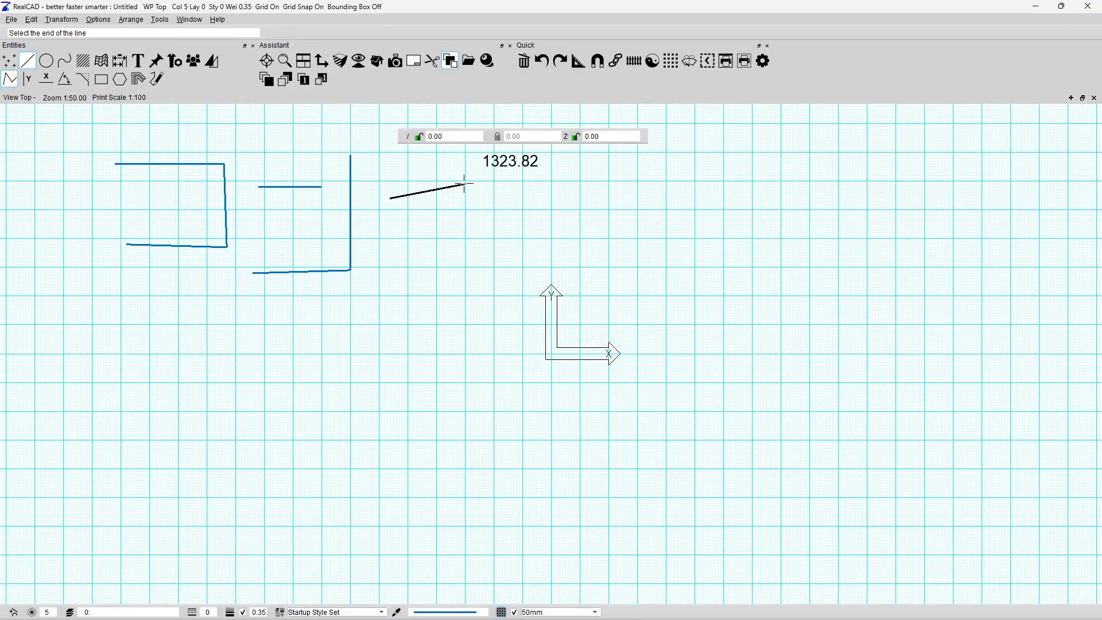
{"action": "key", "text": "slash"}
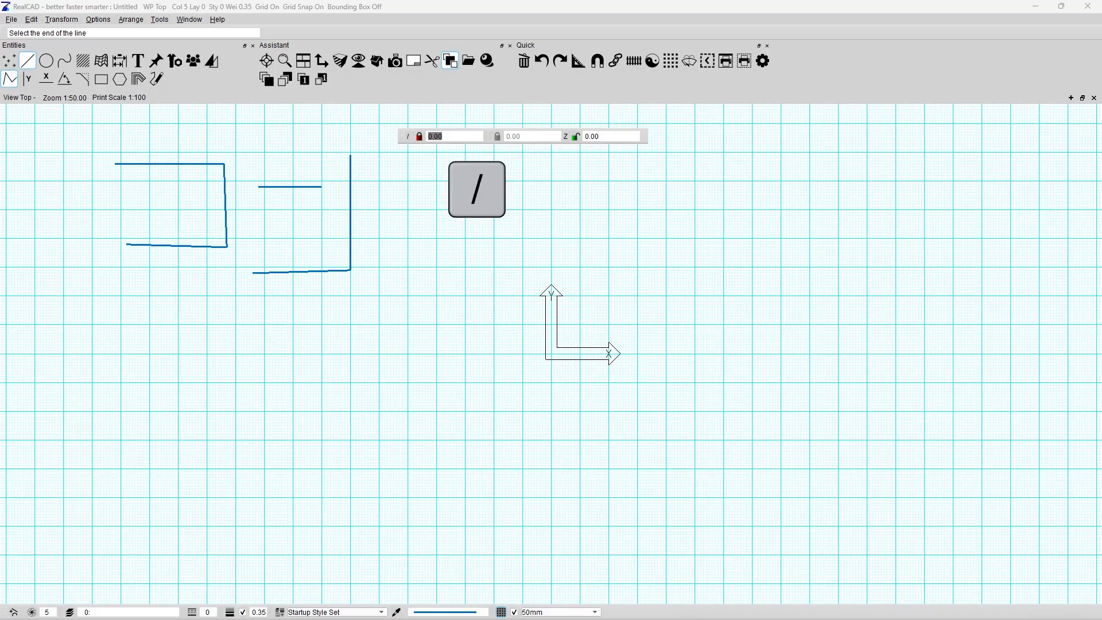
{"action": "type", "text": "500"}
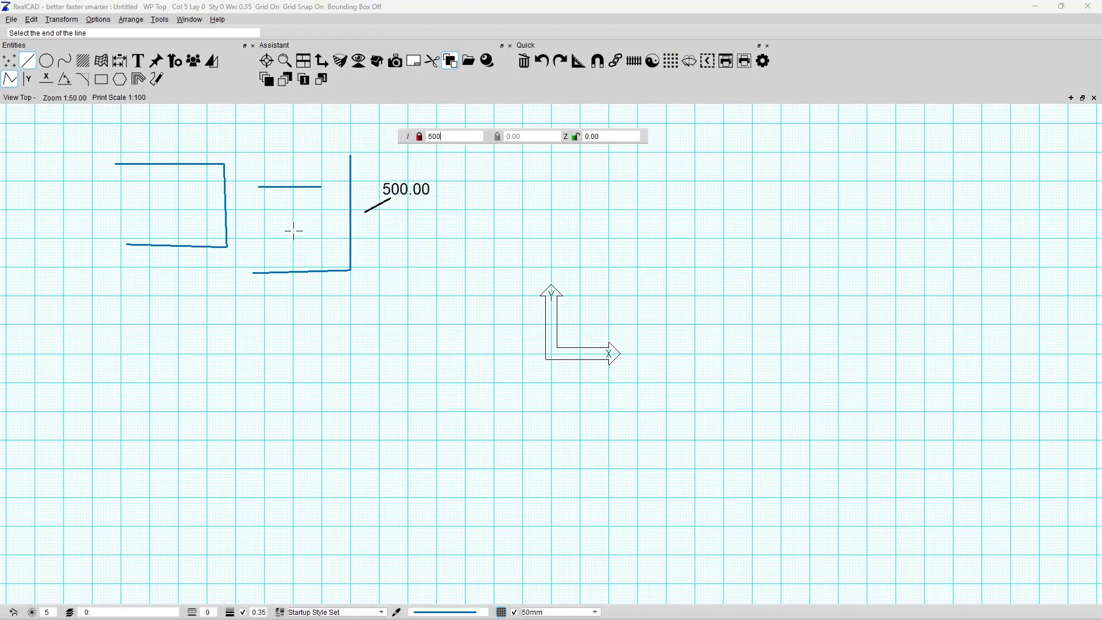
{"action": "left_click", "coordinate": [442, 181]}
{"action": "left_click", "coordinate": [414, 239]}
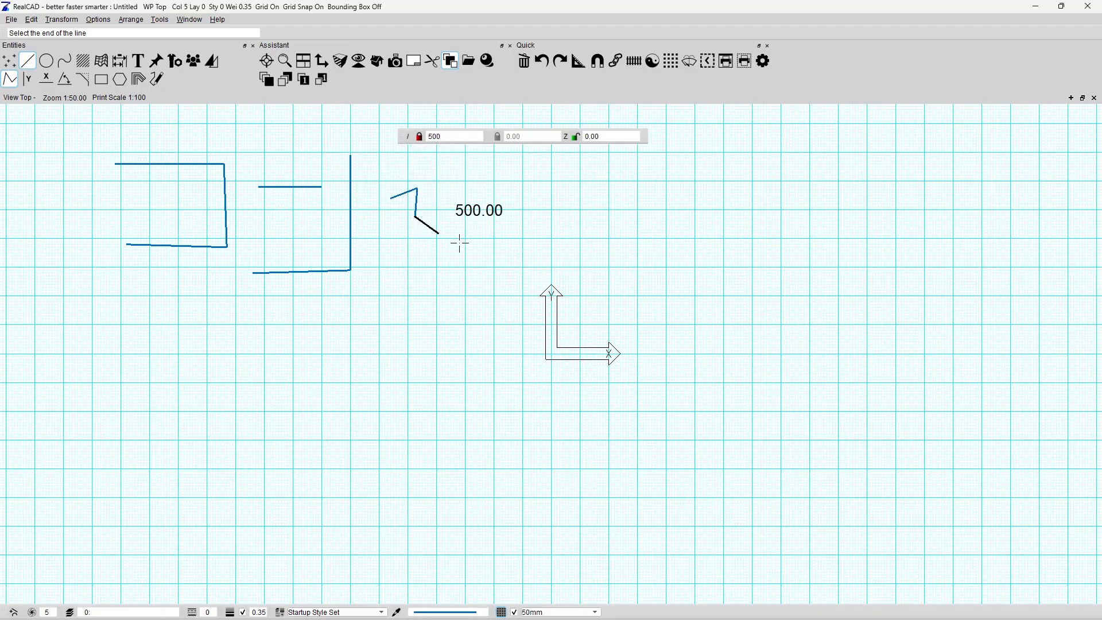
{"action": "left_click", "coordinate": [499, 202]}
{"action": "left_click", "coordinate": [444, 276]}
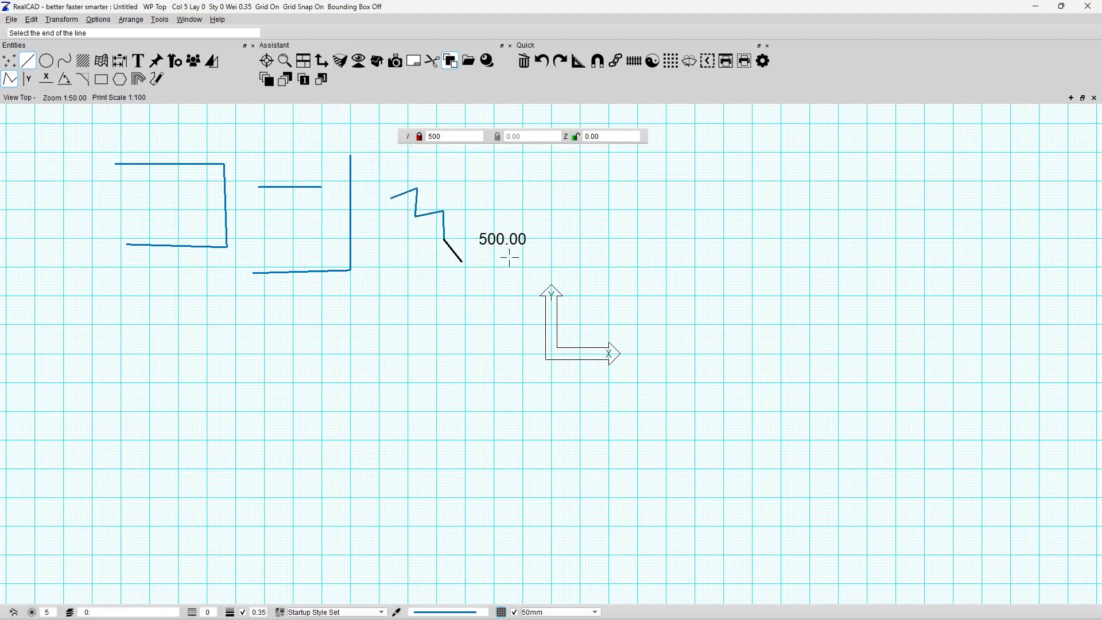
{"action": "key", "text": "Escape"}
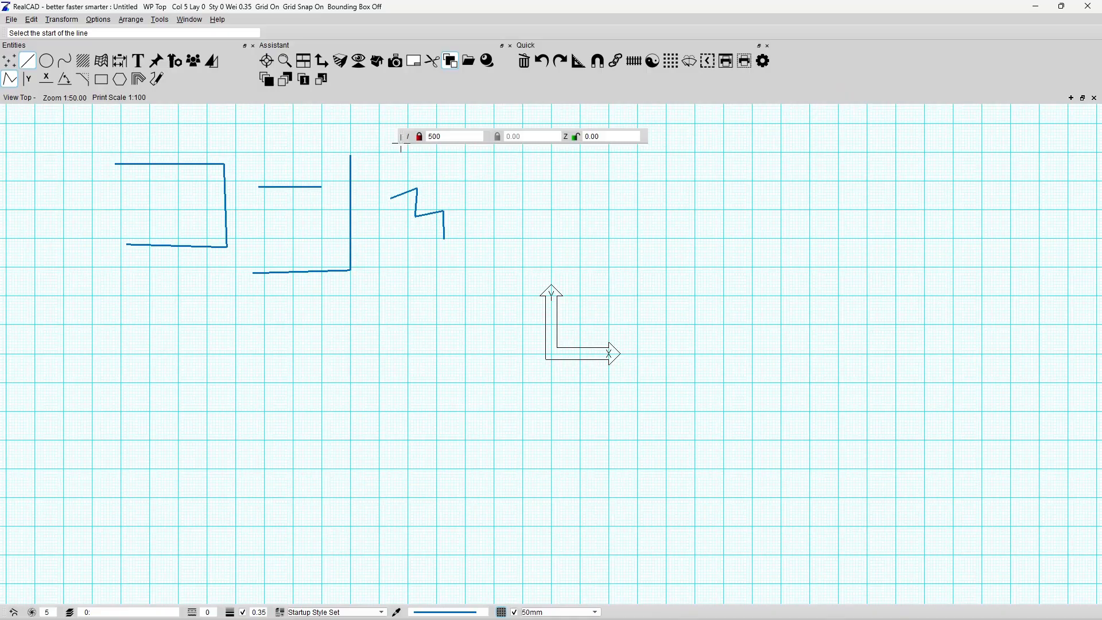
- Dock the coordinate bar back beside the command prompt bar and release the length lock
{"action": "left_click_drag", "start_coordinate": [402, 140], "coordinate": [350, 33]}
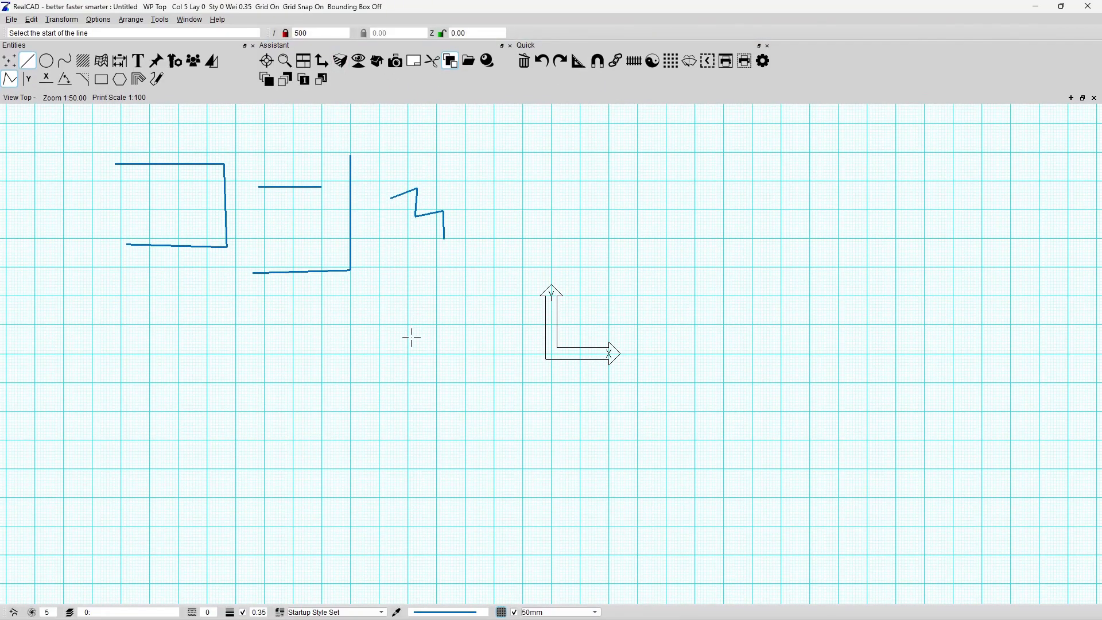
{"action": "key", "text": "Escape"}
{"action": "left_click", "coordinate": [336, 354]}
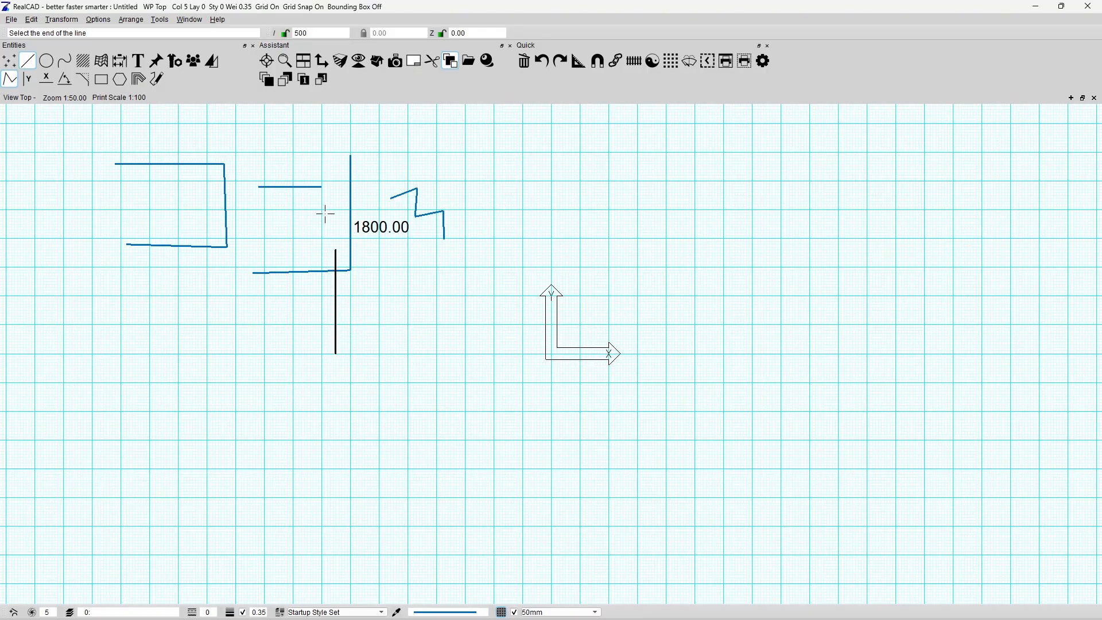
{"action": "key", "text": "Escape"}
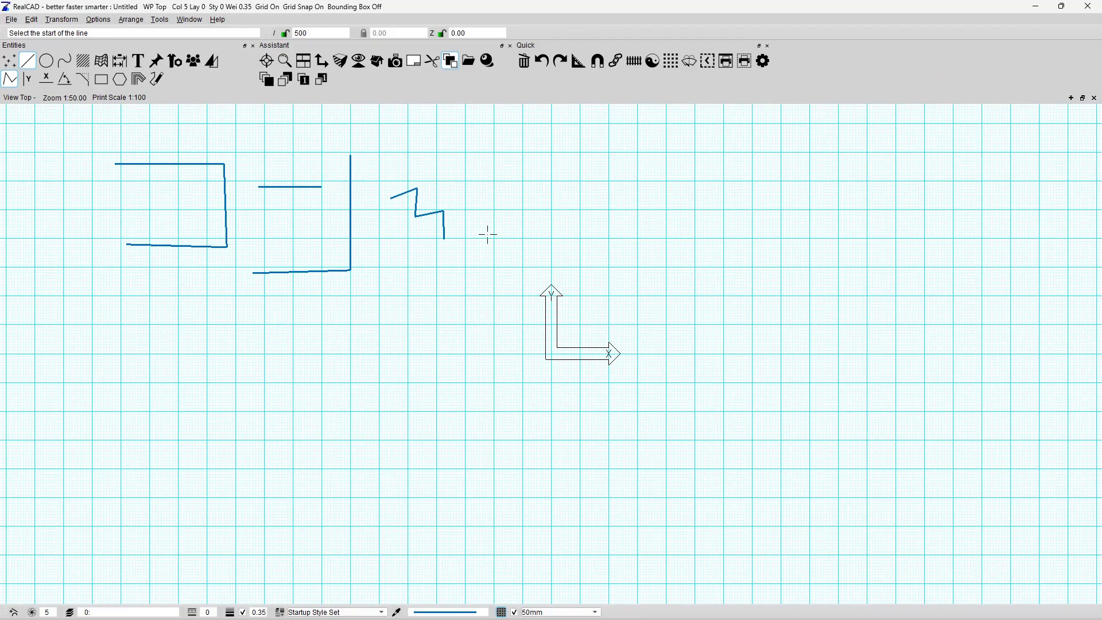
- Examine the colours, line styles, line weights and layers in the general properties and close them without saving changes
{"action": "left_click", "coordinate": [31, 612]}
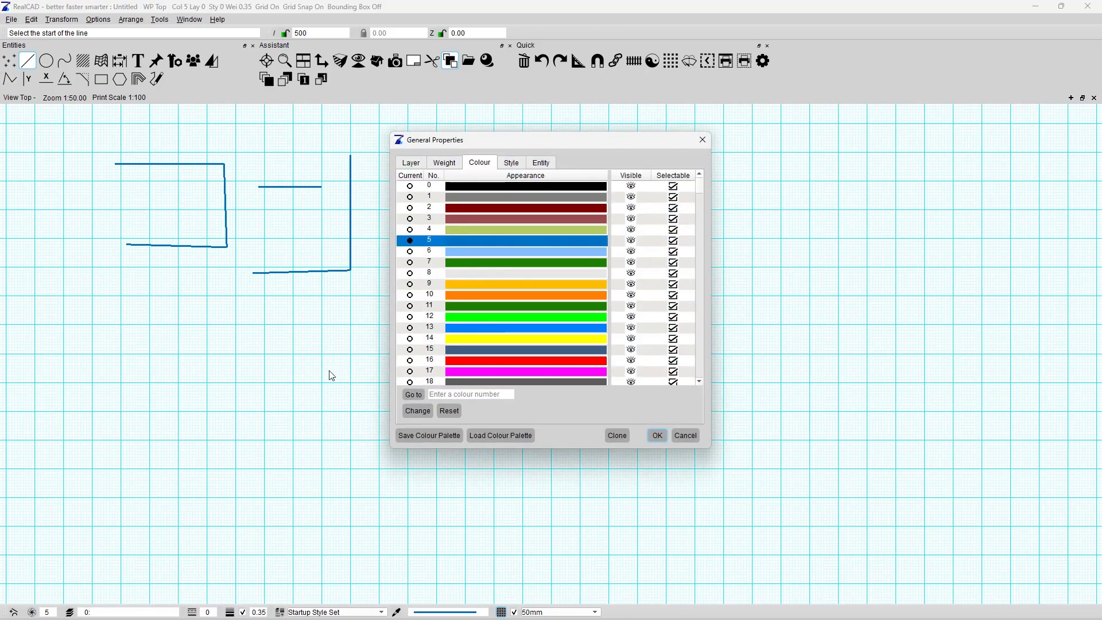
{"action": "left_click_drag", "start_coordinate": [485, 208], "coordinate": [492, 300]}
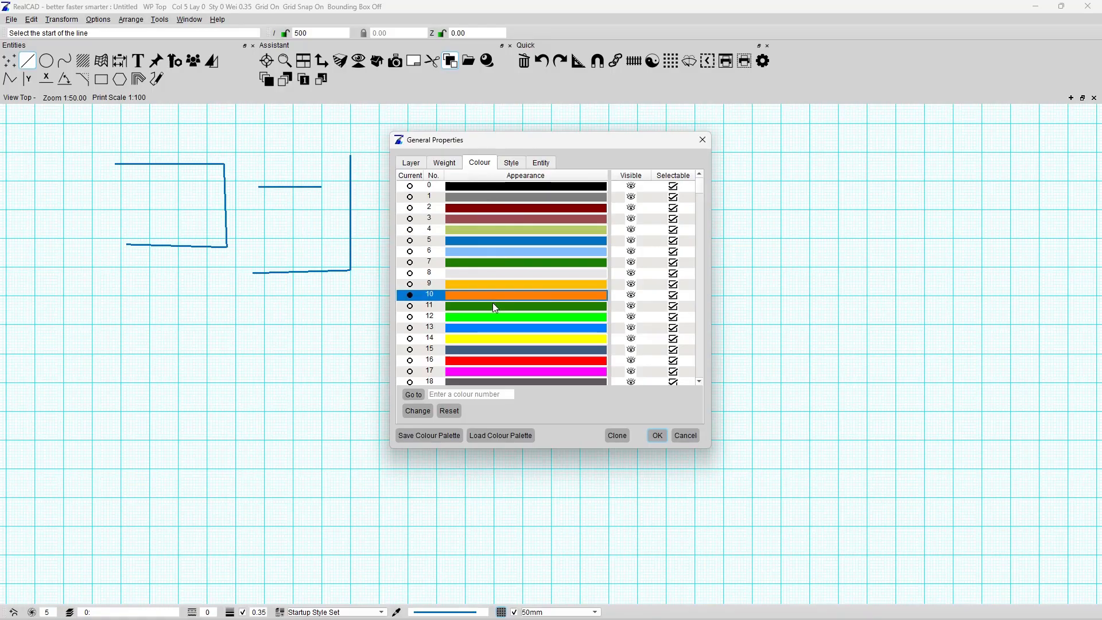
{"action": "scroll", "coordinate": [511, 280], "scroll_direction": "down", "scroll_amount": 6}
{"action": "scroll", "coordinate": [505, 284], "scroll_direction": "down", "scroll_amount": 3}
{"action": "scroll", "coordinate": [505, 284], "scroll_direction": "up", "scroll_amount": 9}
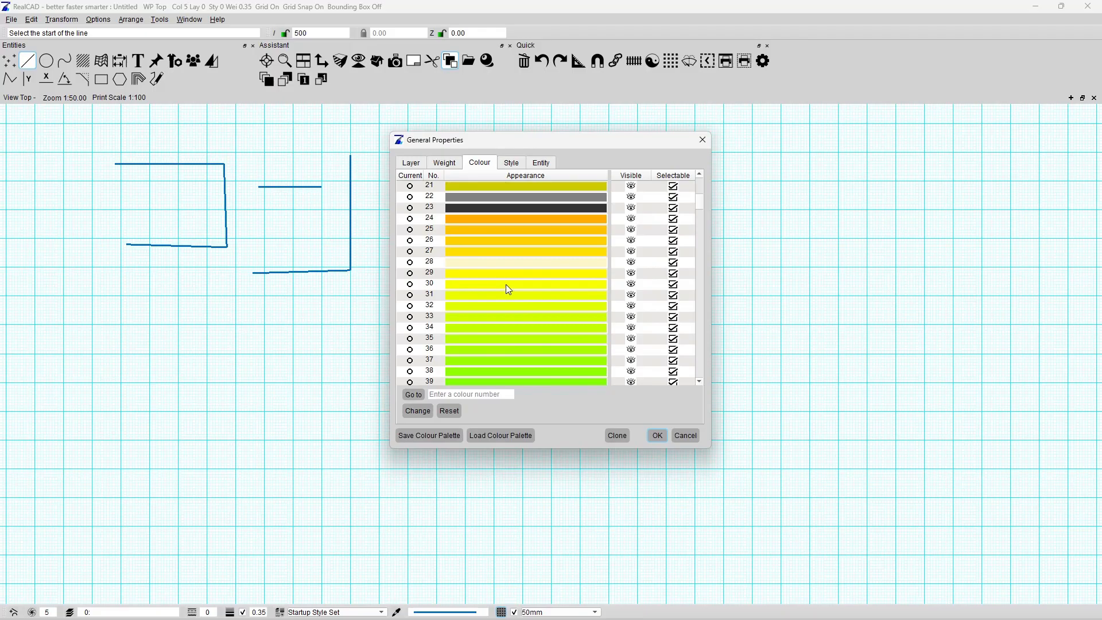
{"action": "left_click", "coordinate": [510, 165]}
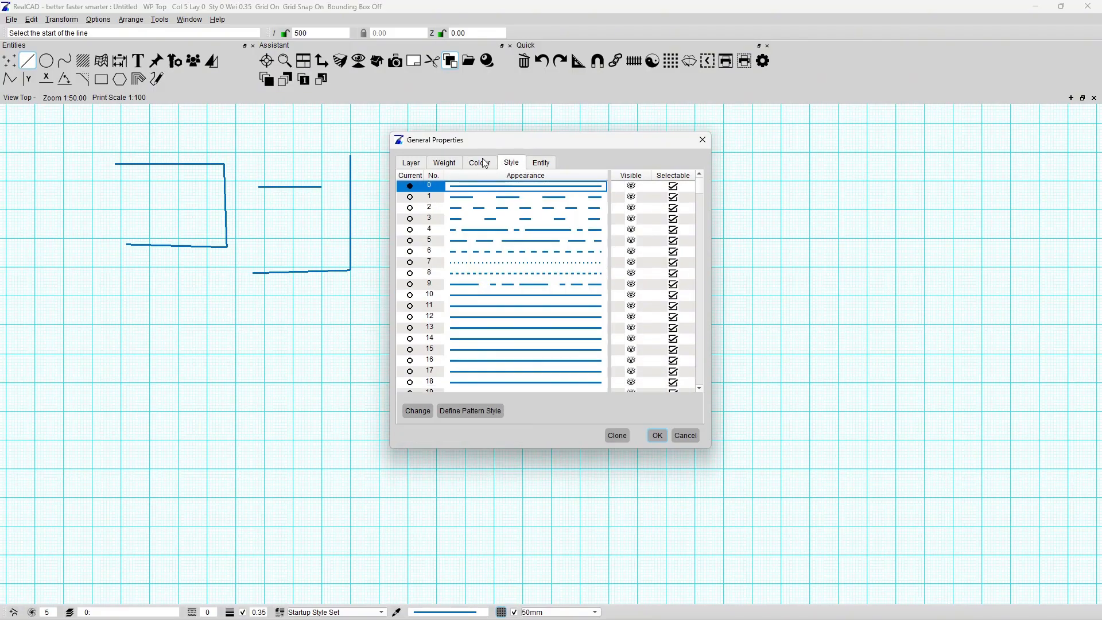
{"action": "left_click", "coordinate": [446, 166]}
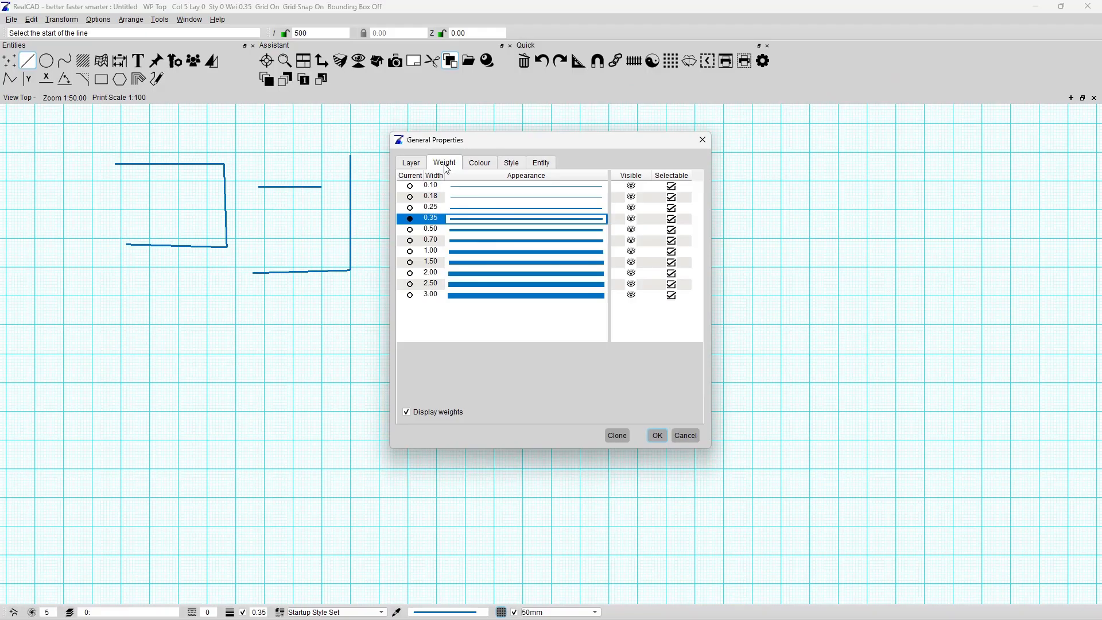
{"action": "left_click", "coordinate": [411, 165]}
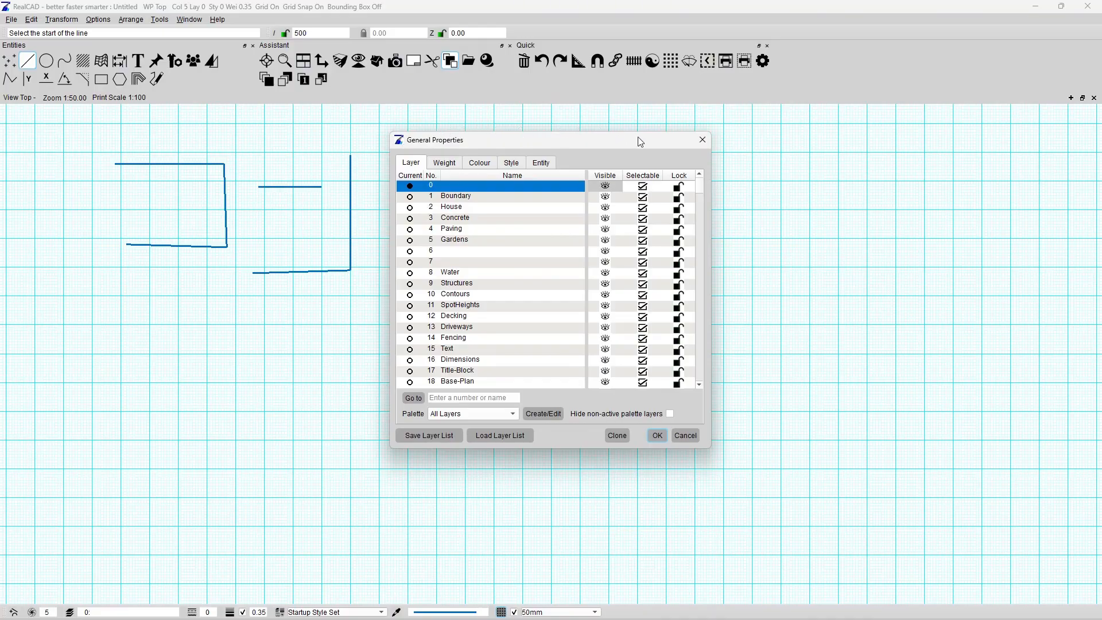
{"action": "left_click", "coordinate": [684, 436]}
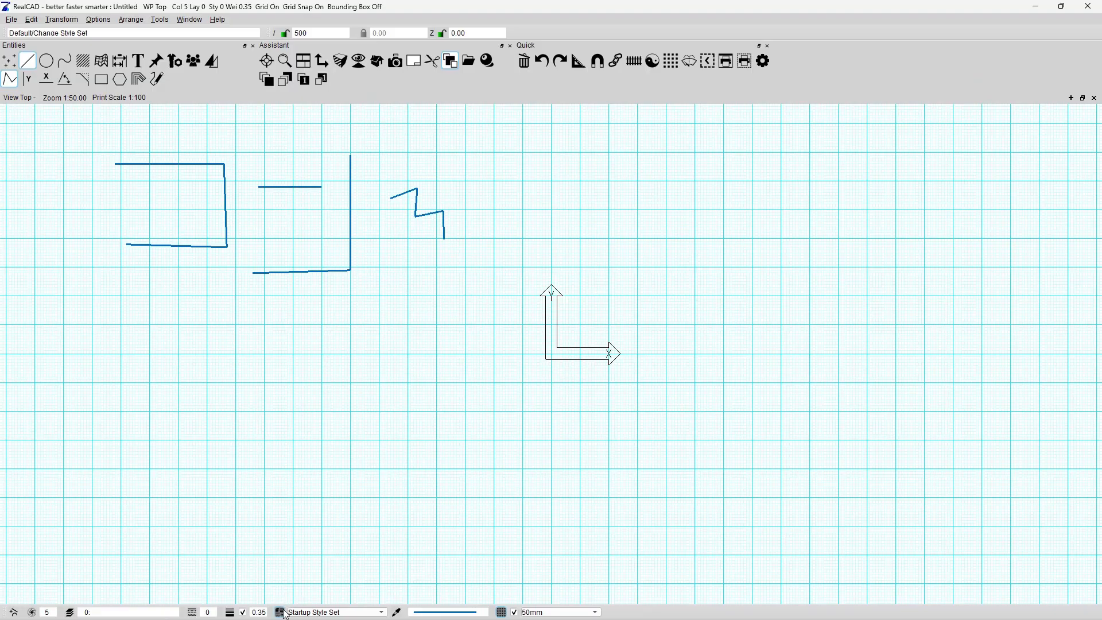
- Review the line weight, layer and colour lists in the general properties and leave them without changing anything
{"action": "left_click", "coordinate": [230, 612]}
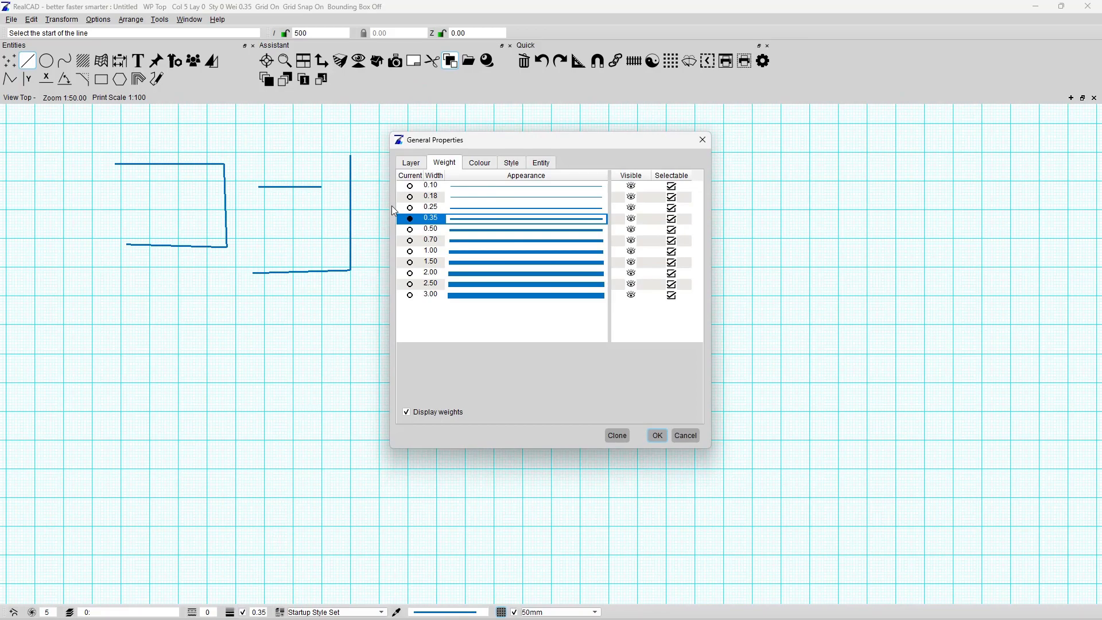
{"action": "left_click", "coordinate": [413, 164]}
{"action": "left_click", "coordinate": [482, 164]}
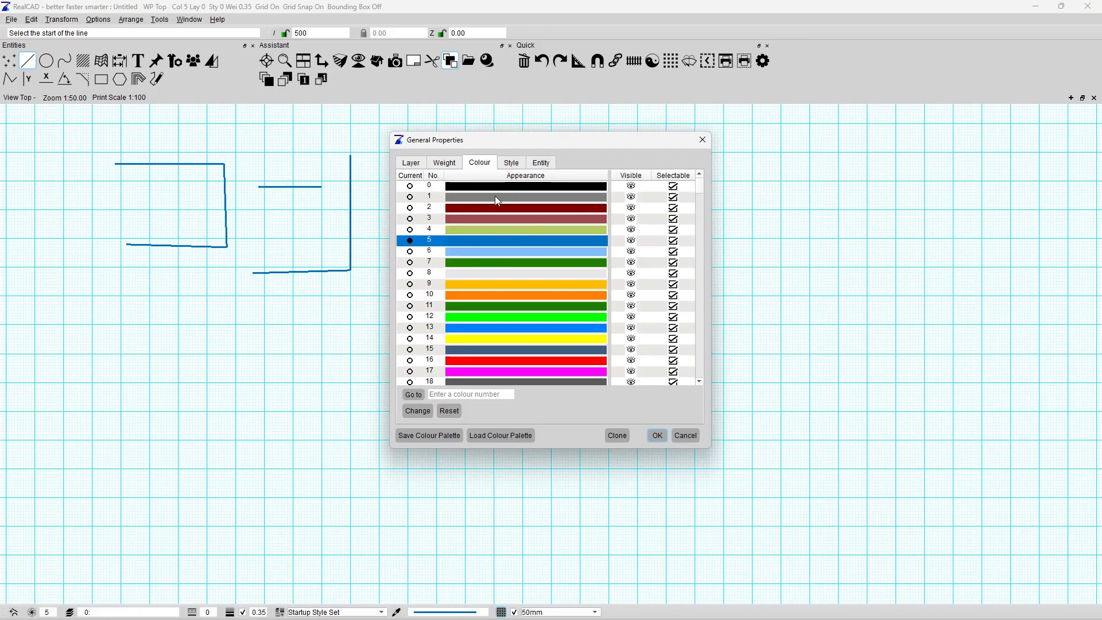
{"action": "left_click", "coordinate": [685, 435]}
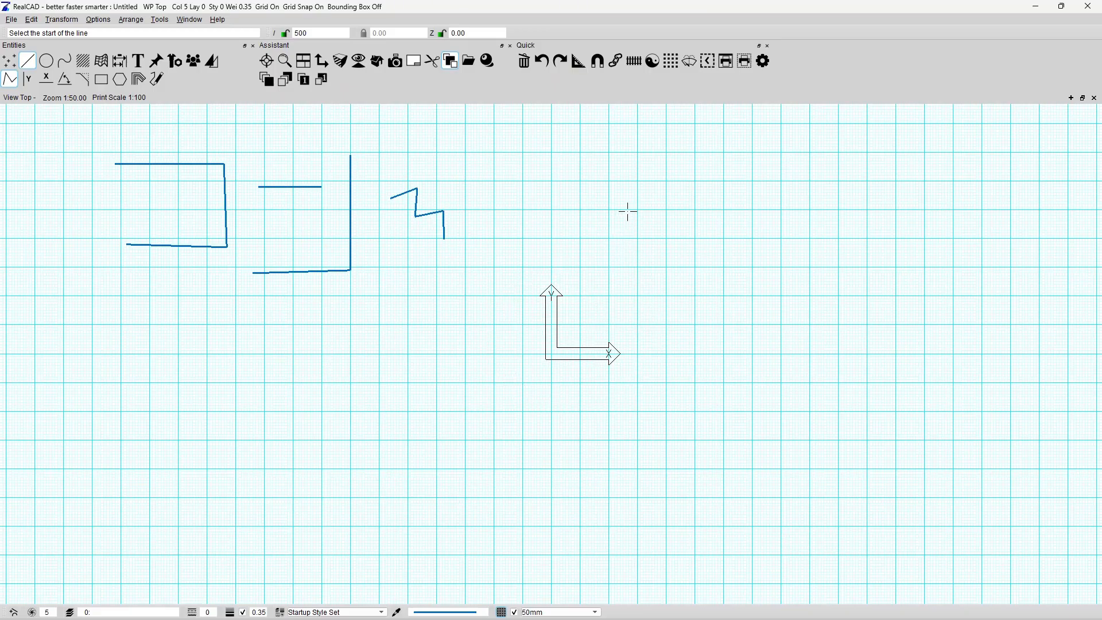
- Preview olive green and white as background colours and set the drawing background to black
{"action": "left_click", "coordinate": [653, 60]}
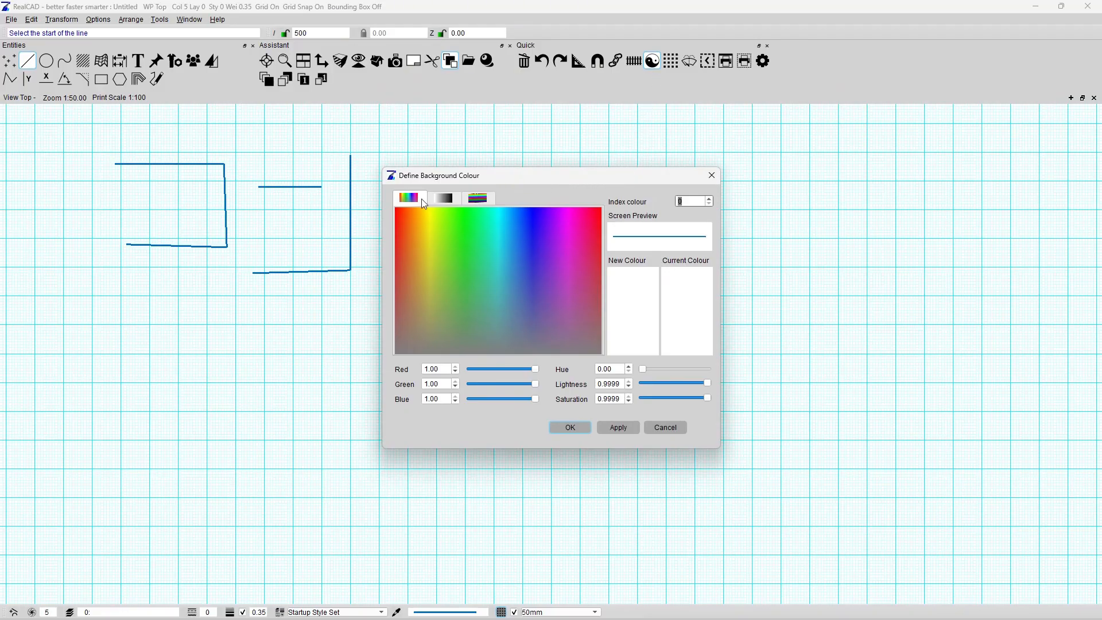
{"action": "left_click_drag", "start_coordinate": [467, 222], "coordinate": [433, 287]}
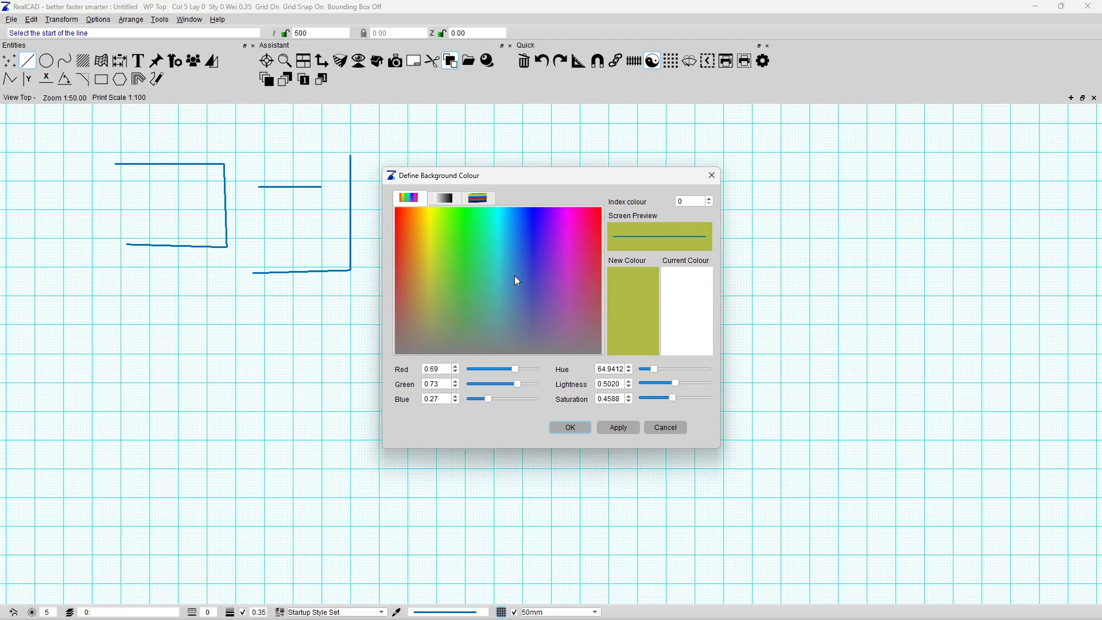
{"action": "left_click", "coordinate": [445, 201]}
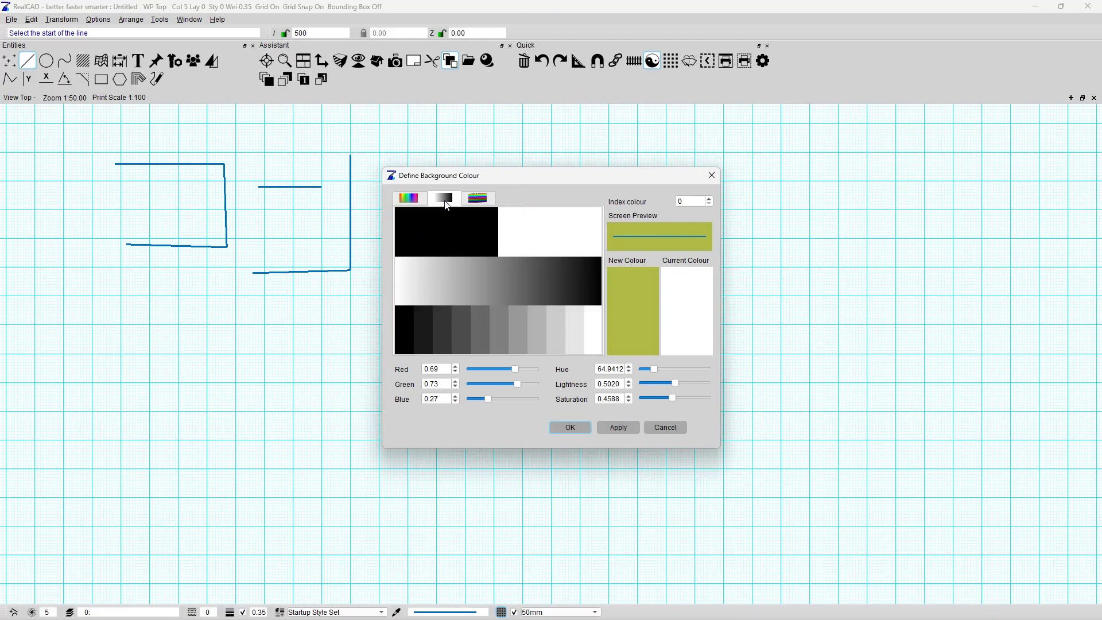
{"action": "left_click", "coordinate": [449, 235]}
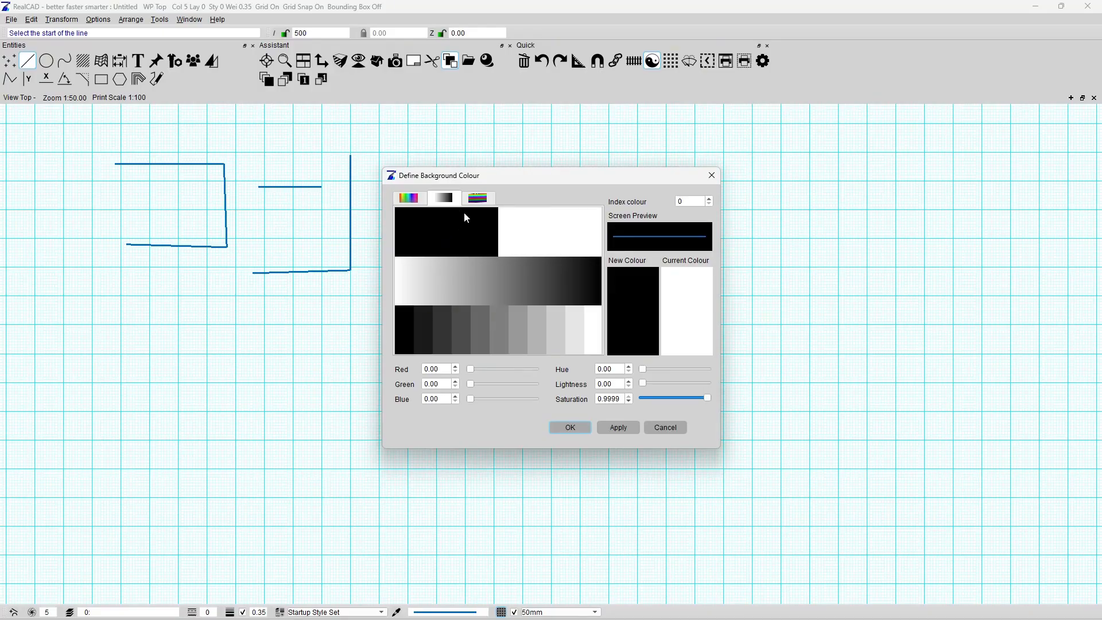
{"action": "left_click", "coordinate": [617, 428]}
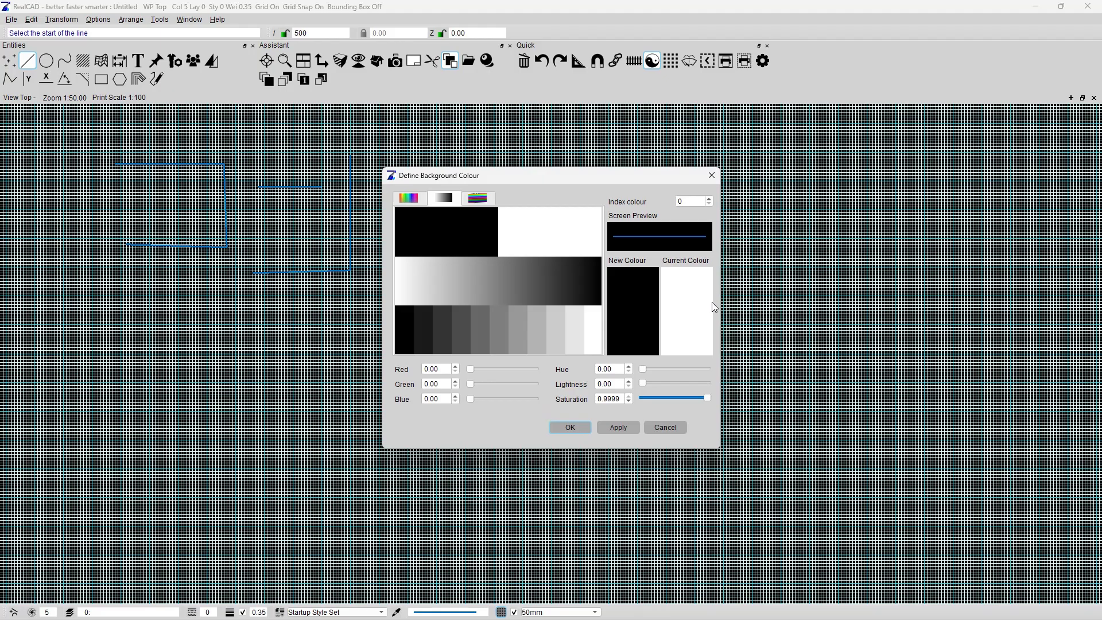
{"action": "left_click", "coordinate": [581, 334]}
{"action": "left_click", "coordinate": [596, 337]}
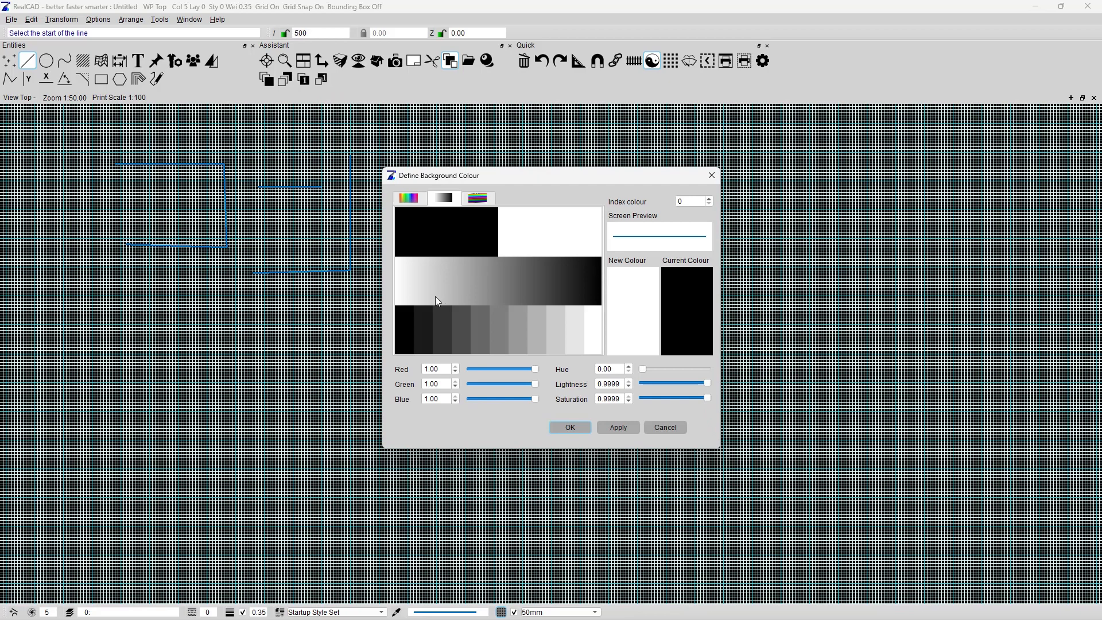
{"action": "left_click", "coordinate": [406, 326]}
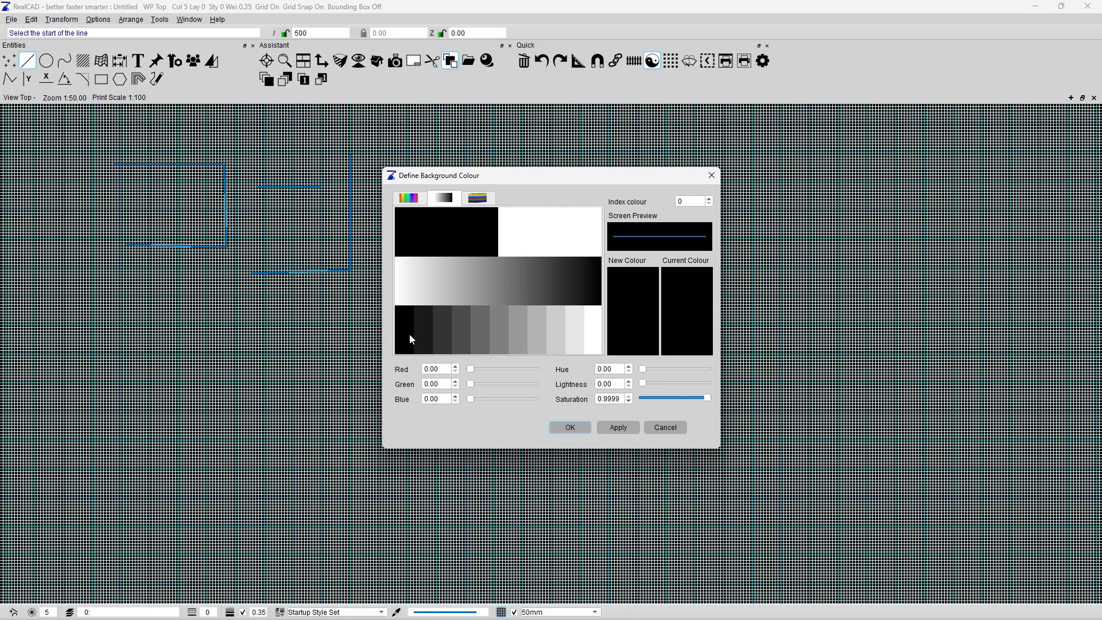
{"action": "left_click", "coordinate": [584, 430]}
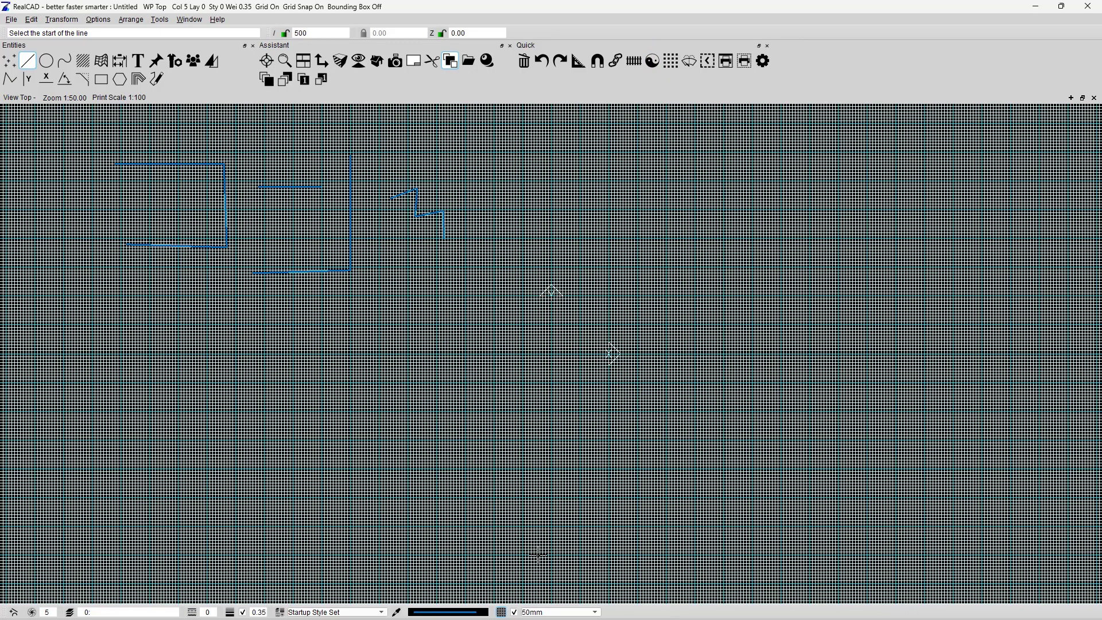
- Switch the grid preset to All-Off and set the background colour to light grey with red, green and blue at 0.90
{"action": "left_click", "coordinate": [577, 613]}
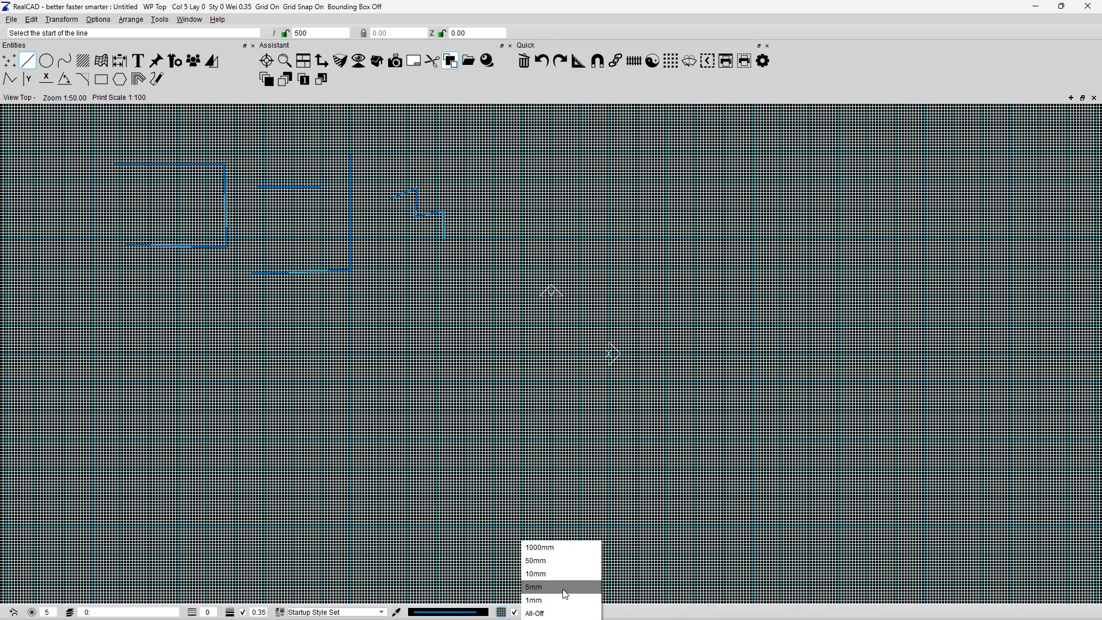
{"action": "left_click", "coordinate": [561, 613]}
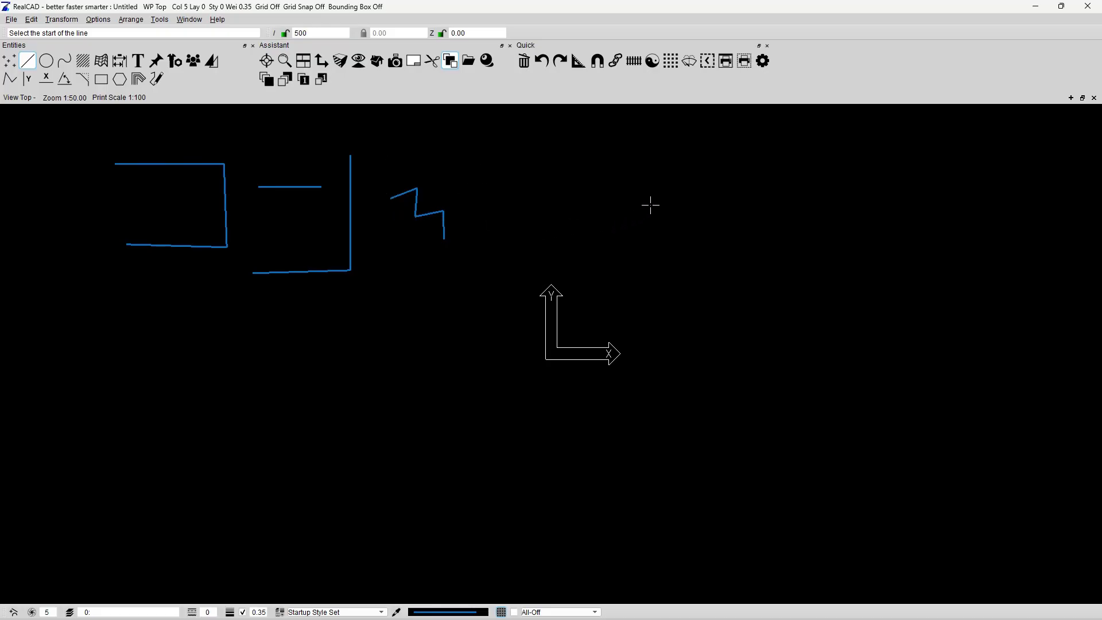
{"action": "left_click", "coordinate": [653, 61]}
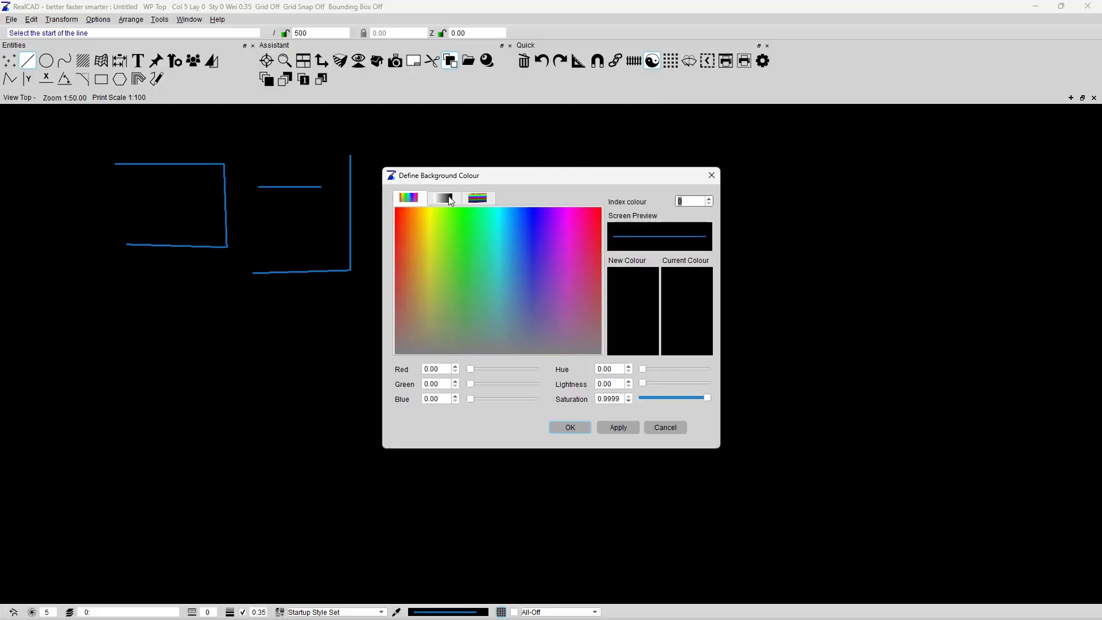
{"action": "left_click", "coordinate": [451, 199]}
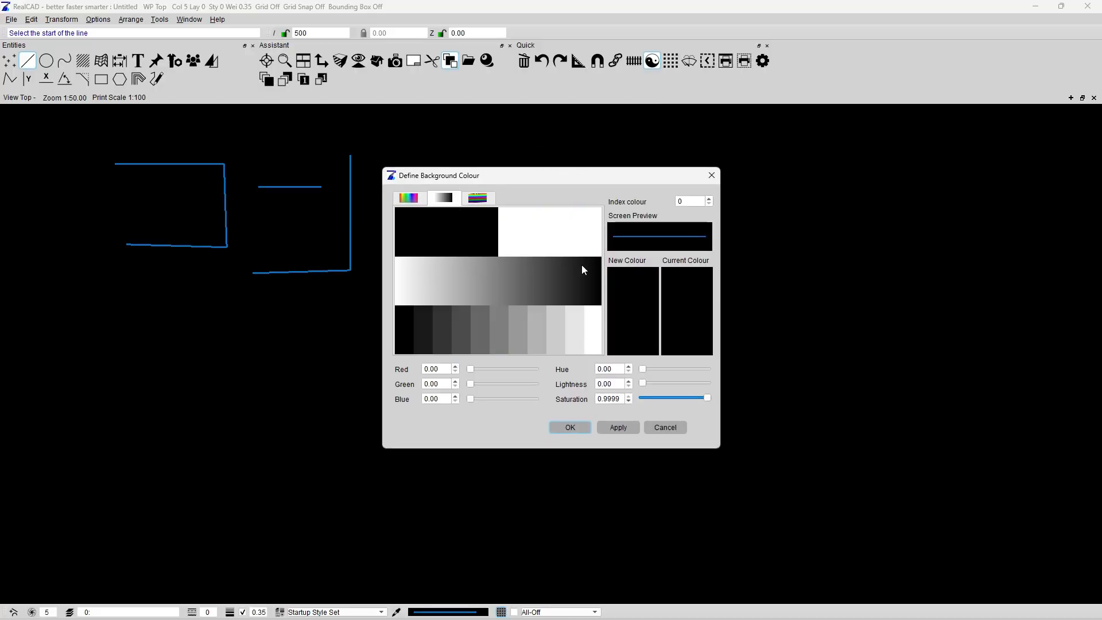
{"action": "left_click", "coordinate": [575, 321]}
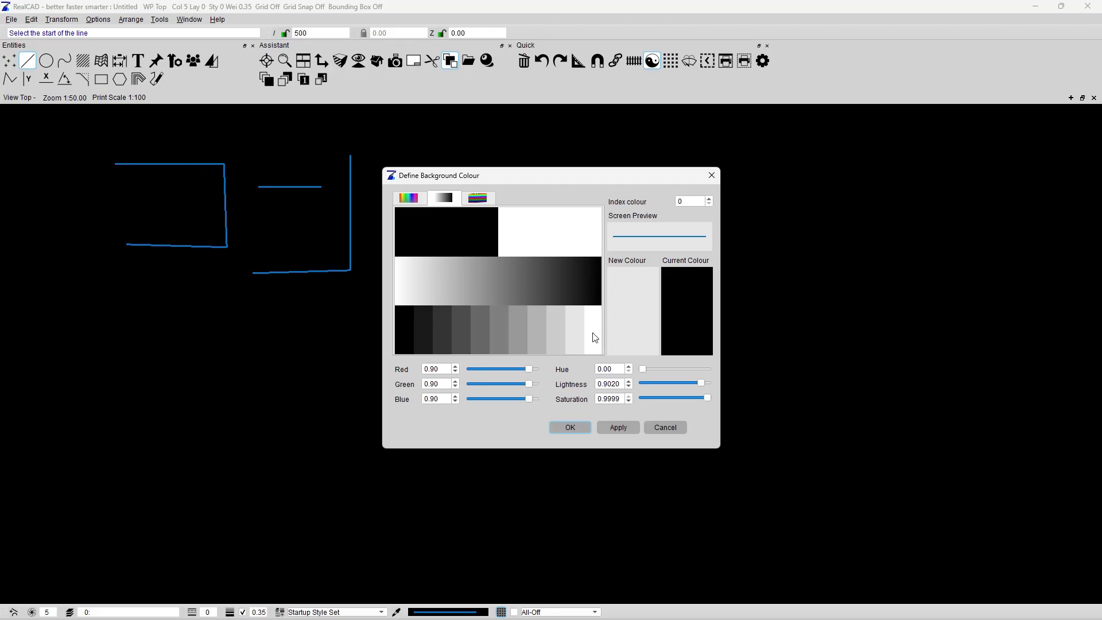
{"action": "left_click", "coordinate": [620, 426]}
{"action": "left_click", "coordinate": [581, 425]}
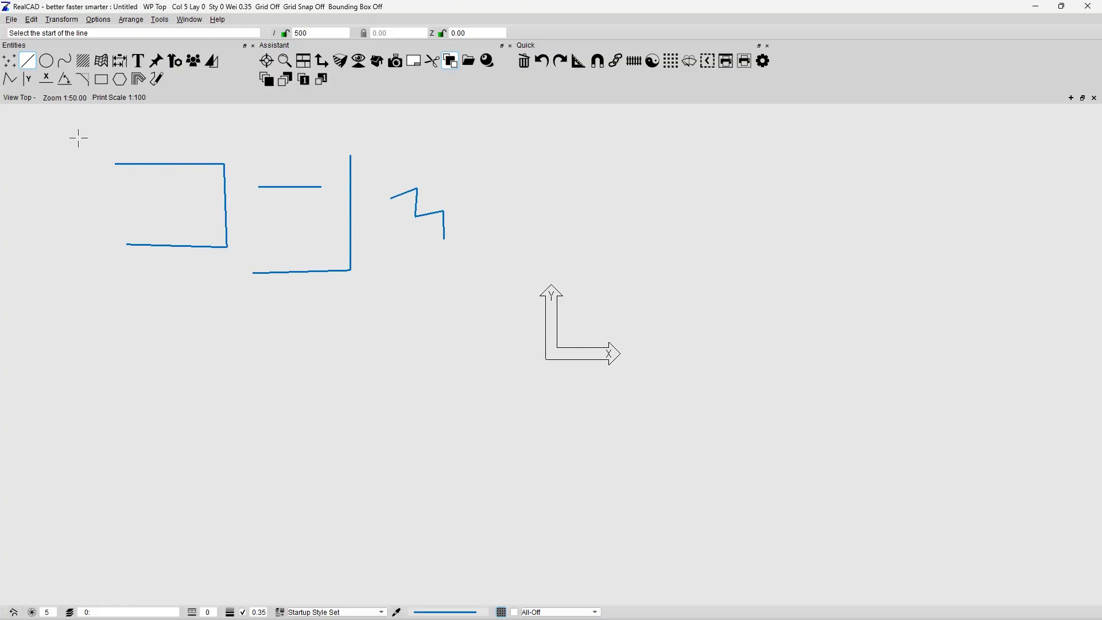
{"action": "left_click", "coordinate": [11, 80]}
{"action": "left_click", "coordinate": [549, 352]}
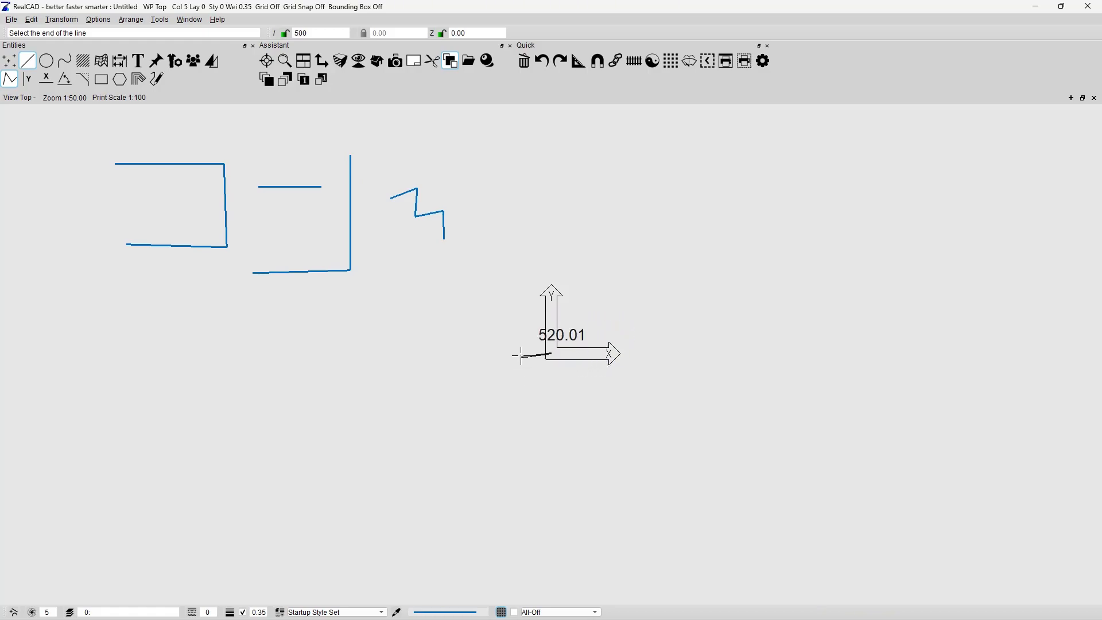
{"action": "key", "text": "Escape"}
- Examine the zigzag and neighbouring lines at closer and wider zoom levels and pan the view across the drawing
{"action": "scroll", "coordinate": [419, 205], "scroll_direction": "up", "scroll_amount": 6}
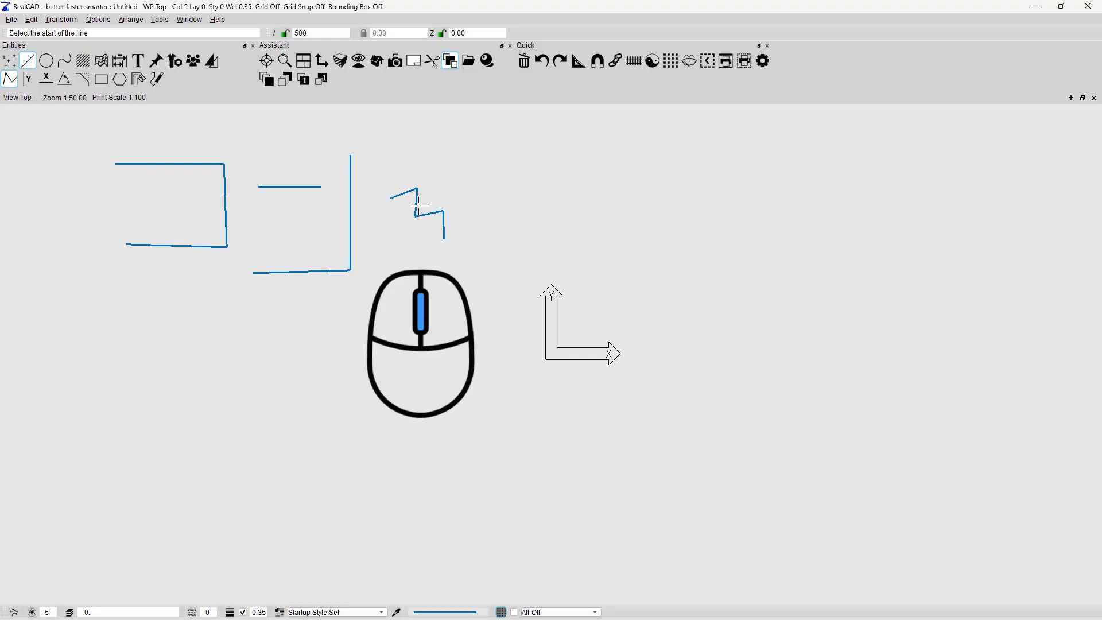
{"action": "scroll", "coordinate": [419, 205], "scroll_direction": "up", "scroll_amount": 2}
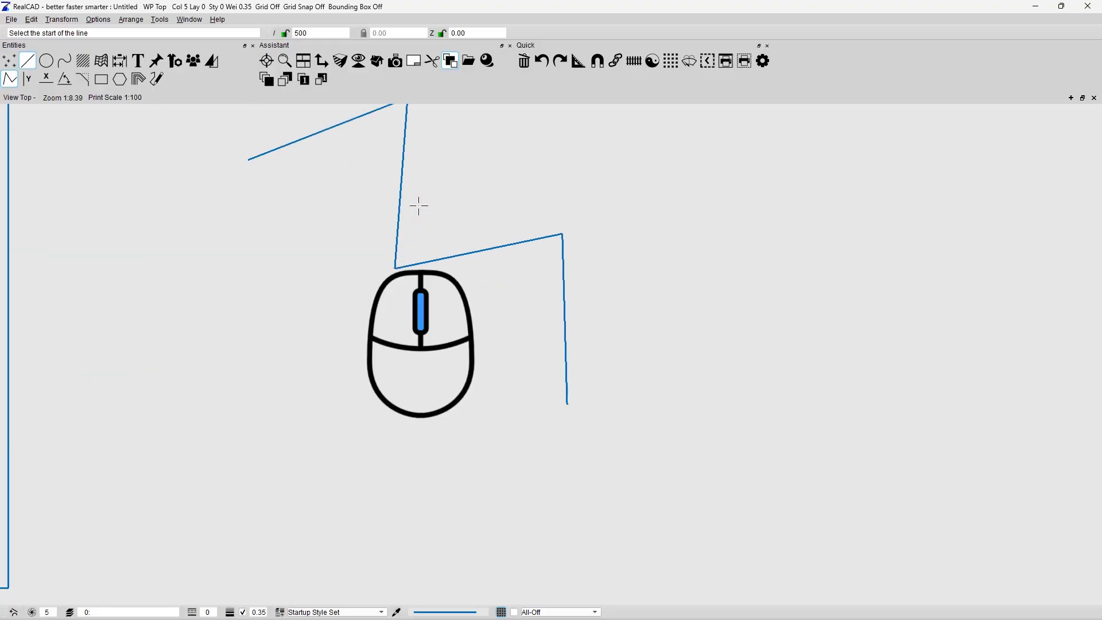
{"action": "scroll", "coordinate": [418, 205], "scroll_direction": "down", "scroll_amount": 2}
{"action": "scroll", "coordinate": [419, 205], "scroll_direction": "down", "scroll_amount": 6}
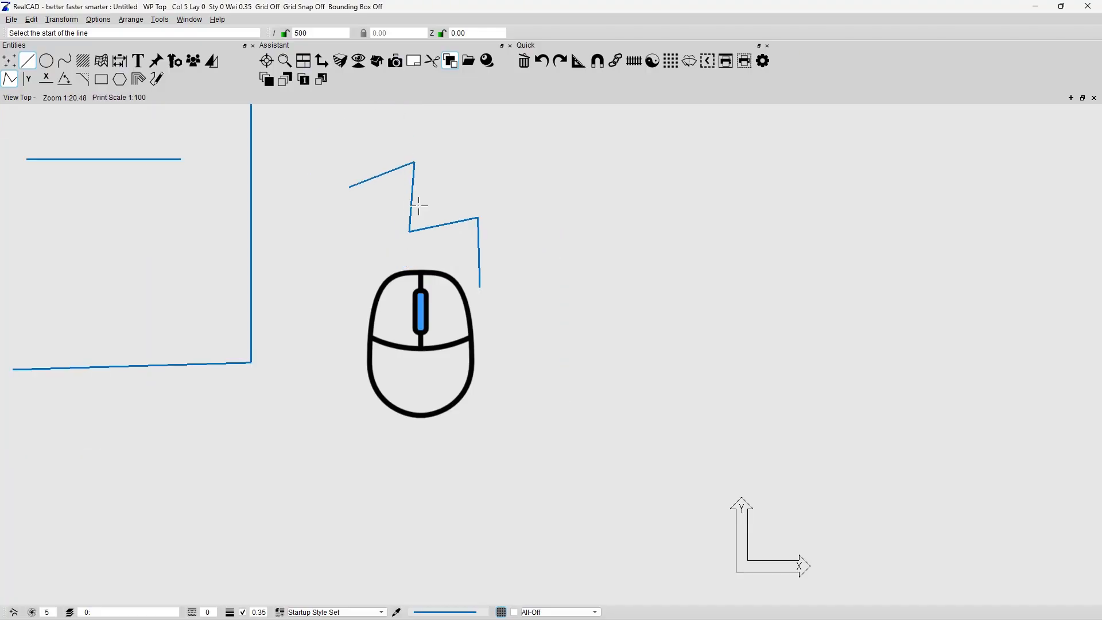
{"action": "scroll", "coordinate": [419, 205], "scroll_direction": "down", "scroll_amount": 4}
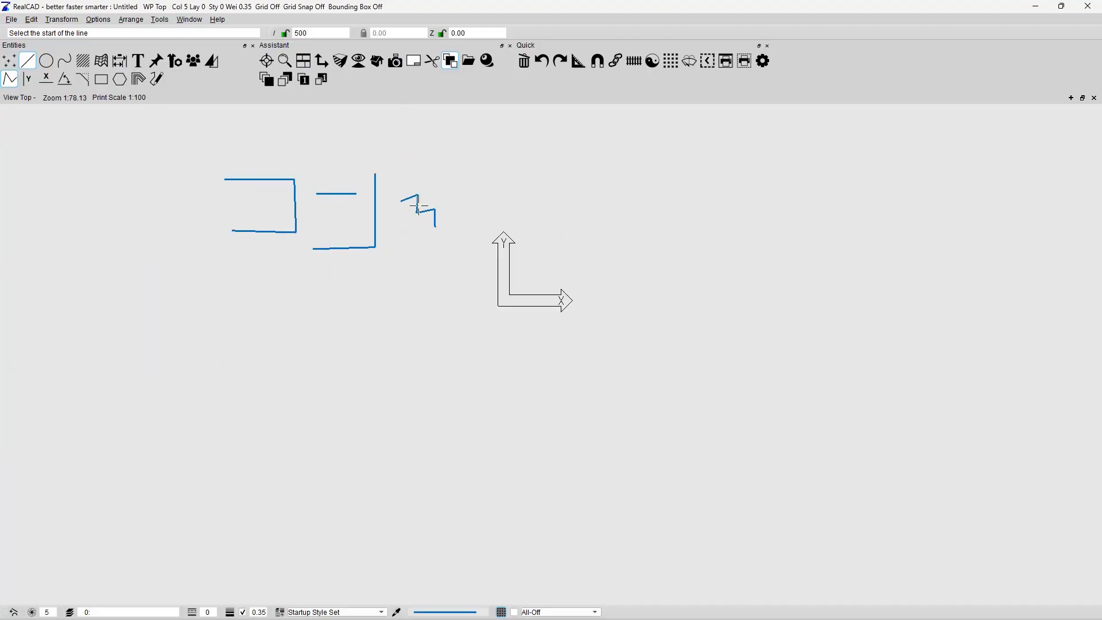
{"action": "scroll", "coordinate": [418, 205], "scroll_direction": "up", "scroll_amount": 6}
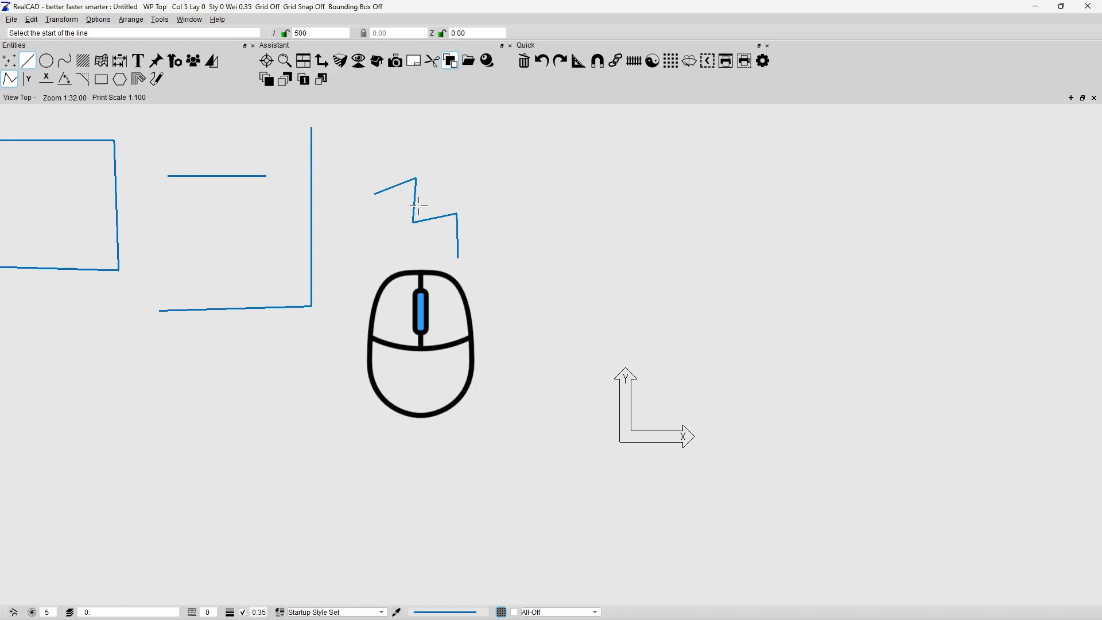
{"action": "middle_click_drag", "start_coordinate": [418, 205], "coordinate": [64, 225]}
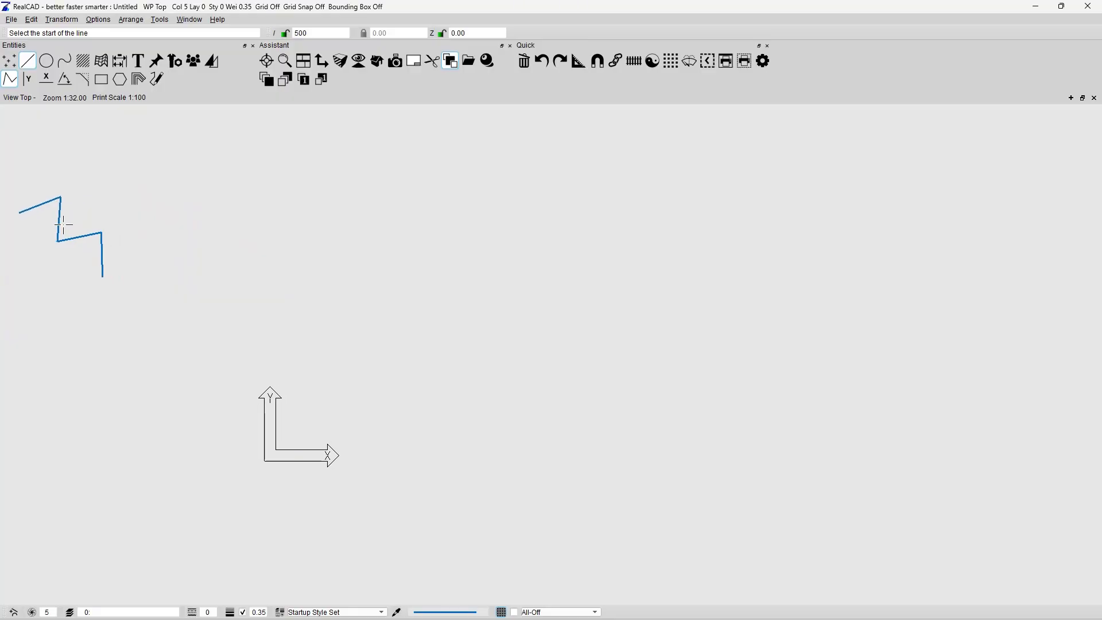
{"action": "mouse_move", "coordinate": [64, 224]}
{"action": "middle_mouse_down"}
{"action": "mouse_move", "coordinate": [1015, 239]}
{"action": "mouse_move", "coordinate": [684, 238]}
{"action": "mouse_move", "coordinate": [391, 255]}
{"action": "mouse_move", "coordinate": [580, 244]}
{"action": "mouse_move", "coordinate": [574, 259]}
{"action": "mouse_move", "coordinate": [555, 244]}
{"action": "middle_mouse_up"}
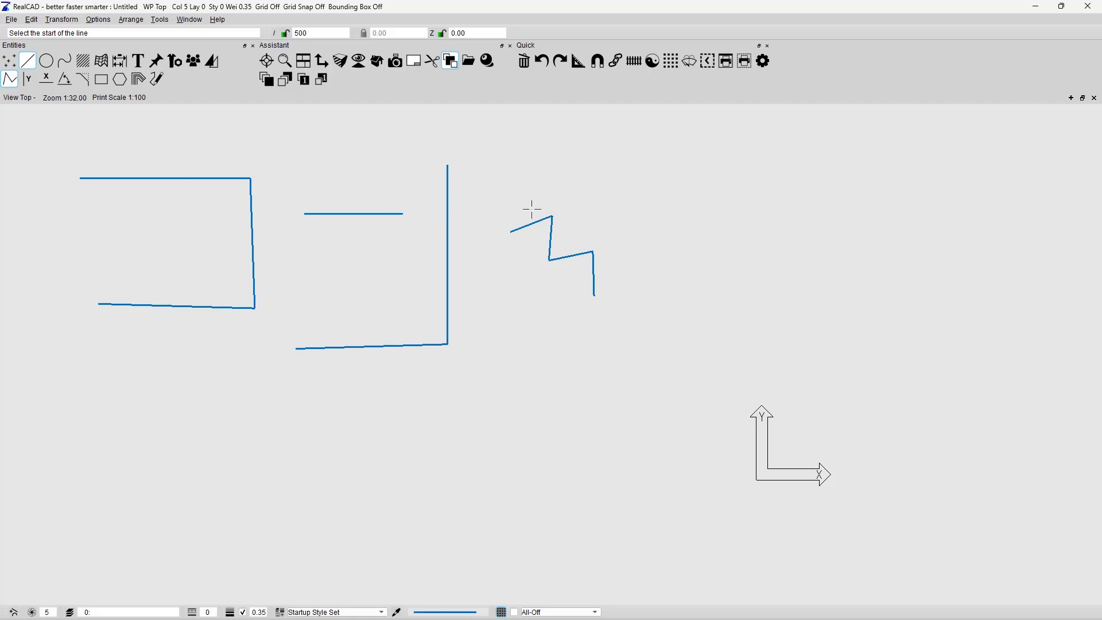
- Toggle Reverse Mouse Wheel for Zoom on and off in the system options, and enable Show different color dragging to left
{"action": "left_click", "coordinate": [764, 60]}
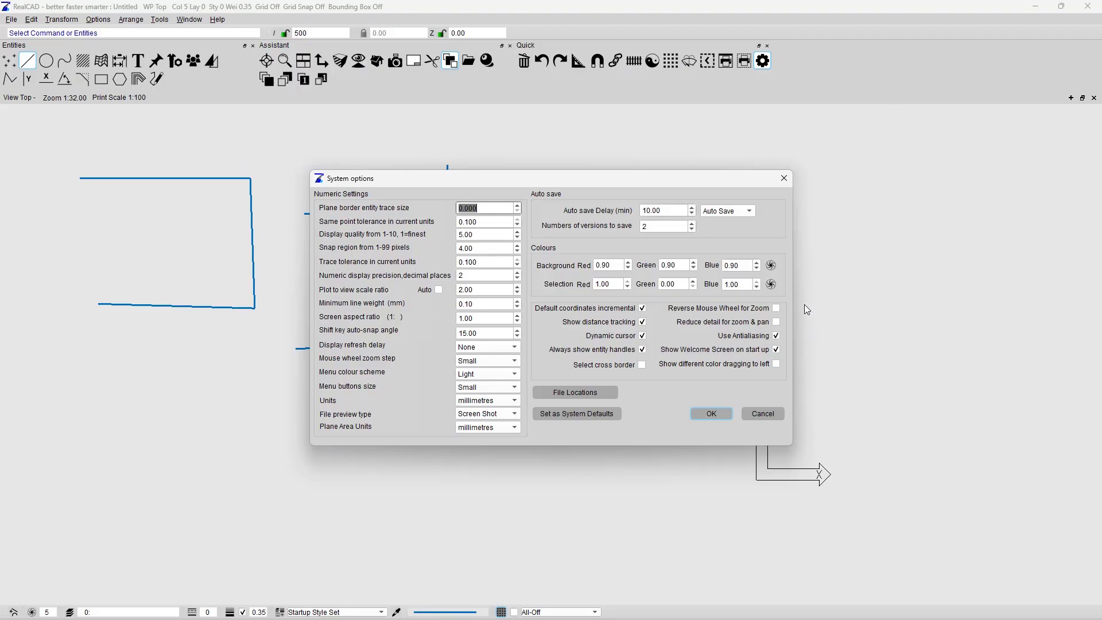
{"action": "left_click", "coordinate": [776, 308]}
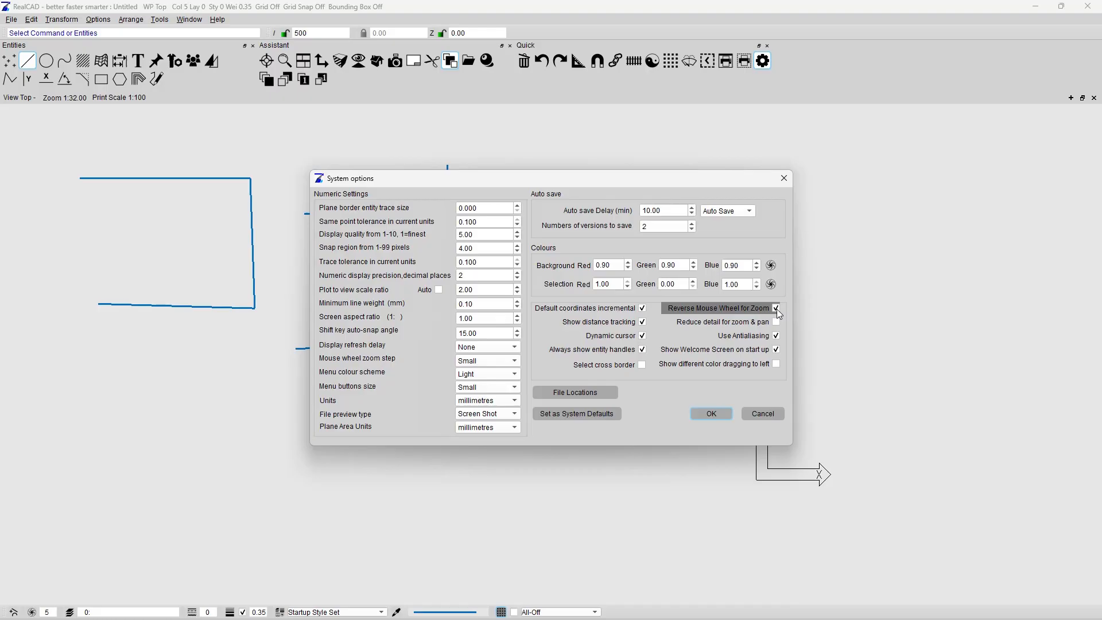
{"action": "left_click", "coordinate": [777, 309]}
{"action": "left_click", "coordinate": [762, 368]}
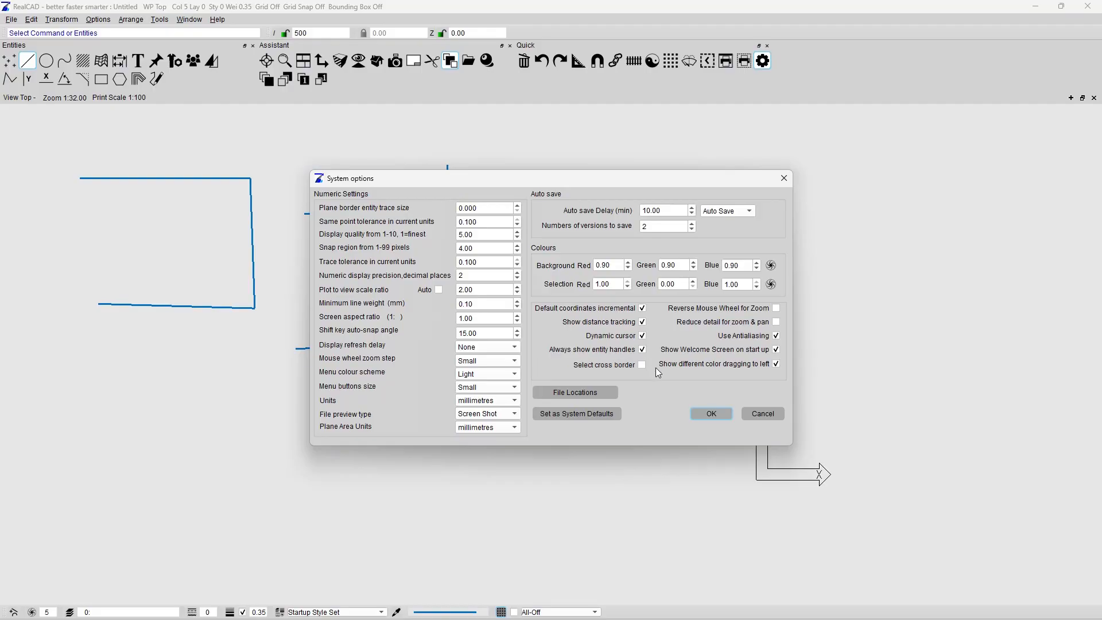
{"action": "left_click", "coordinate": [703, 413]}
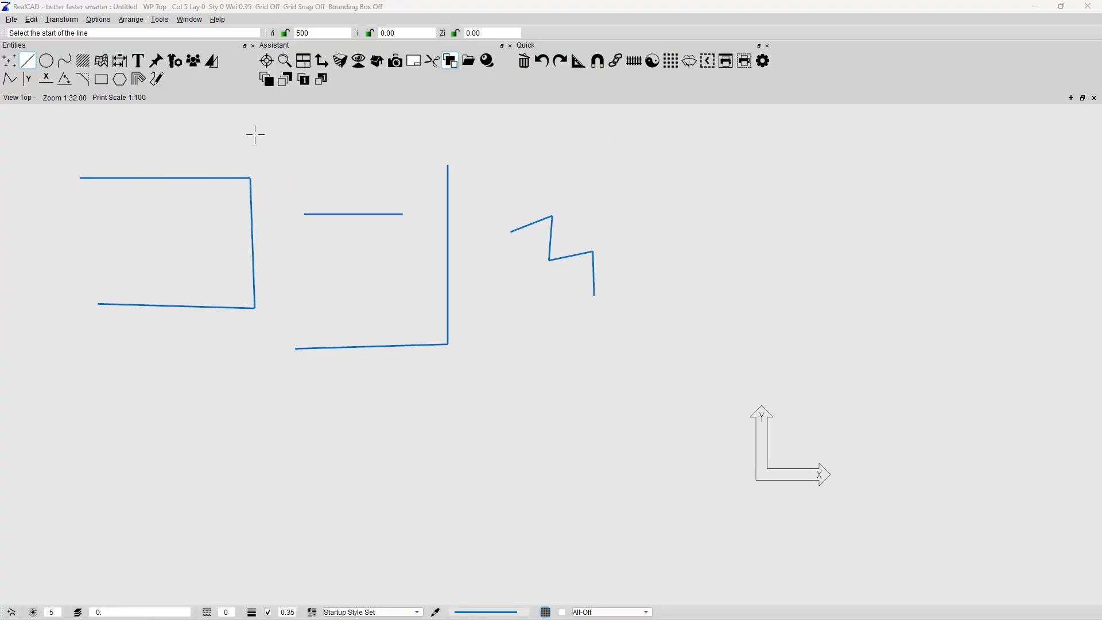
- Set the plot scale of the Top view to 200
{"action": "left_click", "coordinate": [120, 96]}
{"action": "left_click_drag", "start_coordinate": [524, 280], "coordinate": [180, 136]}
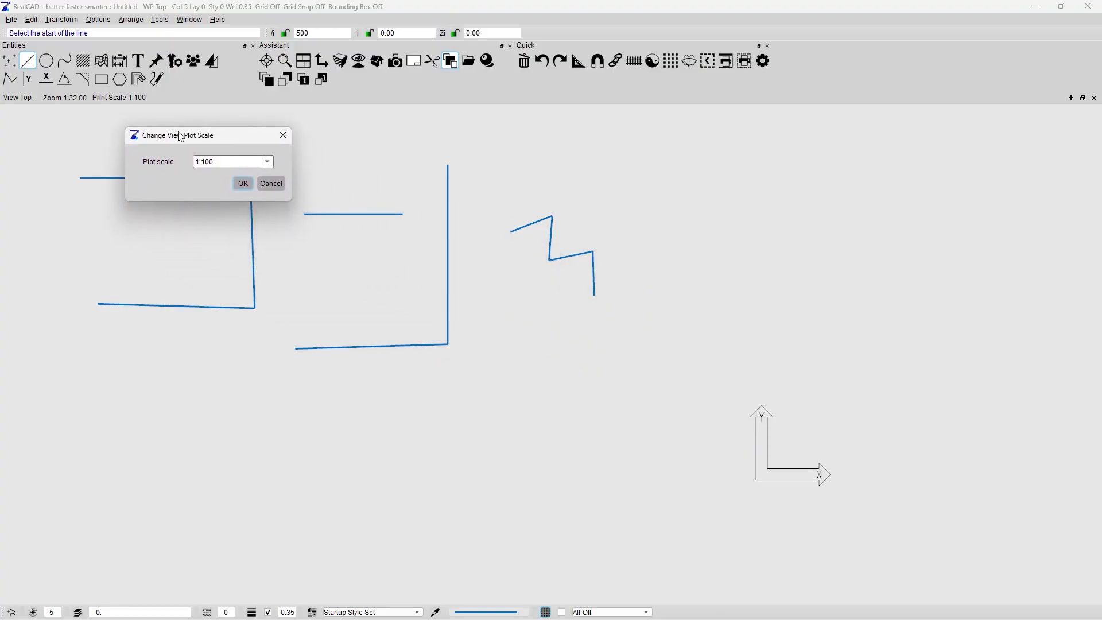
{"action": "left_click", "coordinate": [269, 166]}
{"action": "left_click", "coordinate": [268, 164]}
{"action": "left_click", "coordinate": [268, 161]}
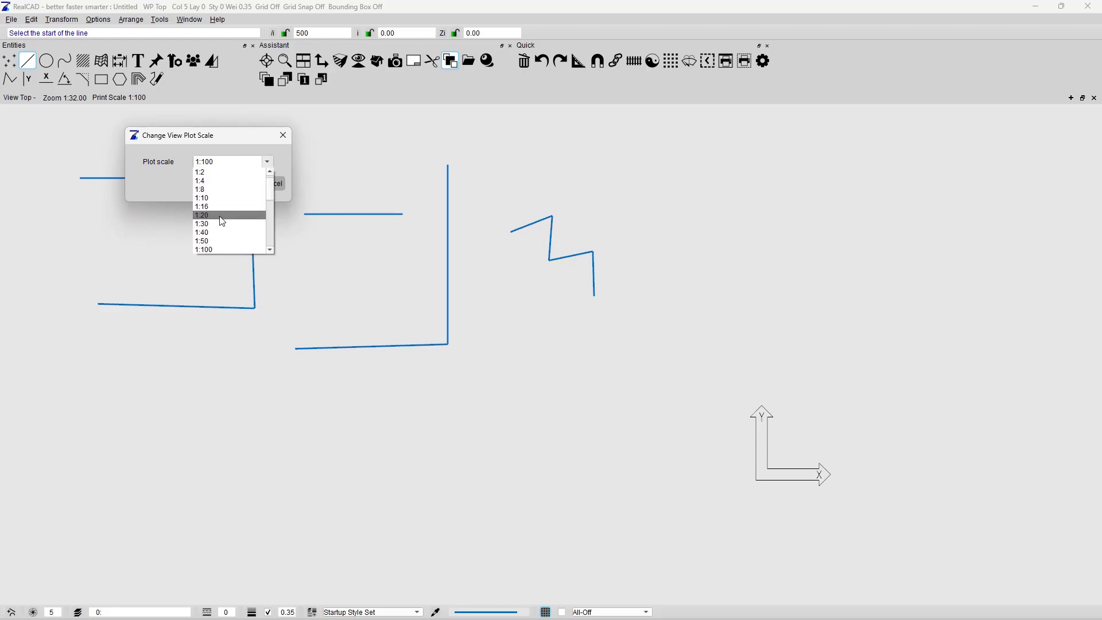
{"action": "left_click", "coordinate": [220, 217]}
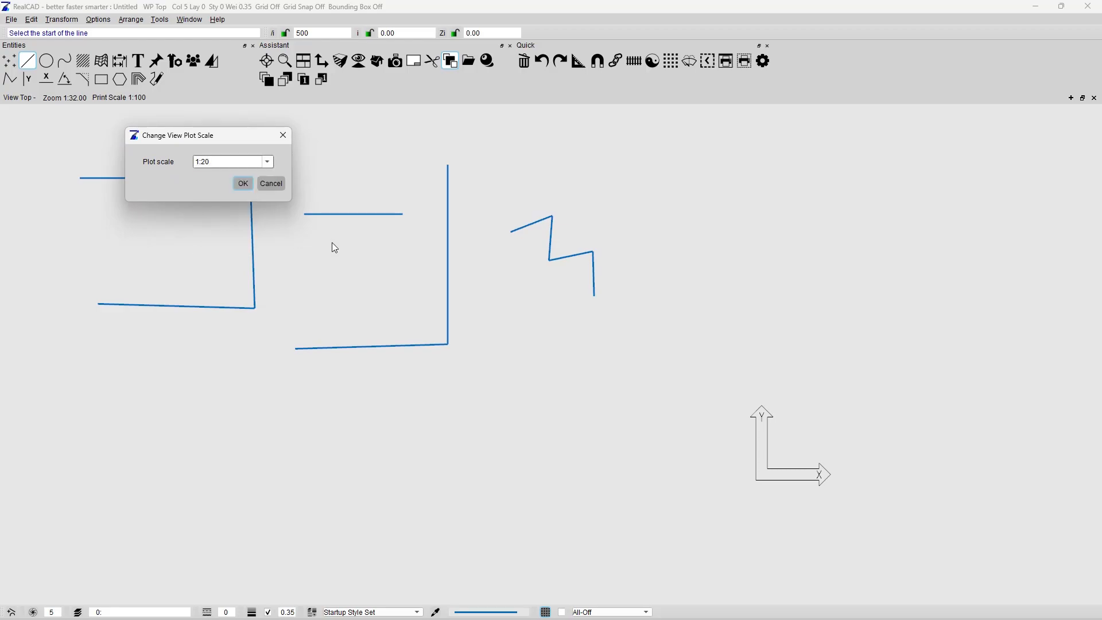
{"action": "type", "text": "00000"}
{"action": "key", "text": "BackSpace"}
{"action": "key", "text": "BackSpace"}
{"action": "key", "text": "BackSpace"}
{"action": "key", "text": "BackSpace"}
{"action": "left_click", "coordinate": [242, 183]}
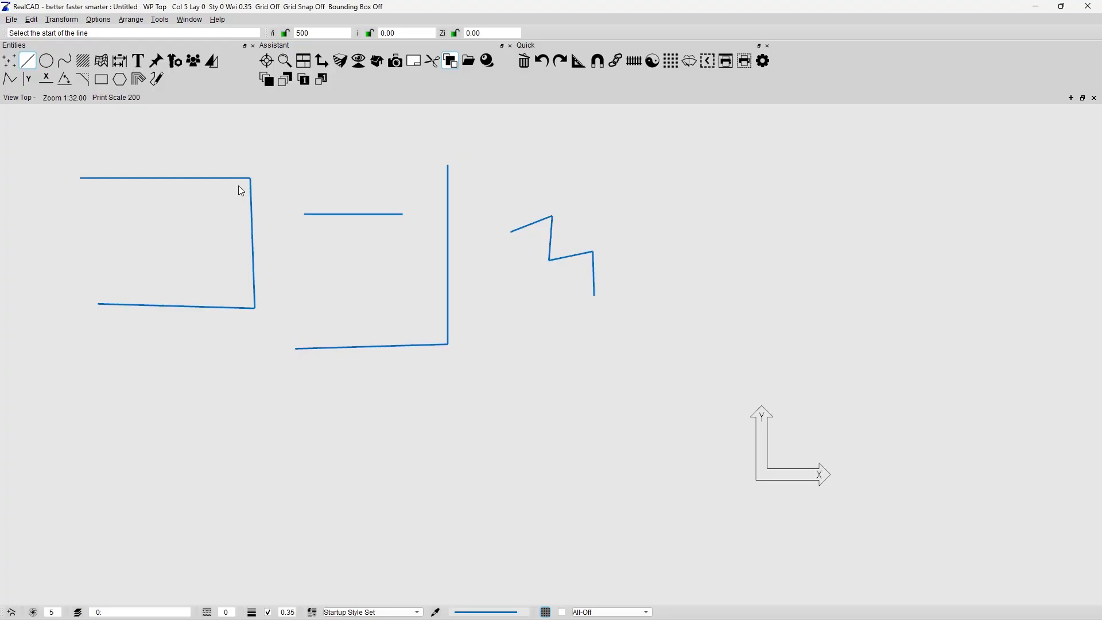
- Switch the displayed 3D view to Iso and centre the drawn lines in it
{"action": "left_click", "coordinate": [24, 102]}
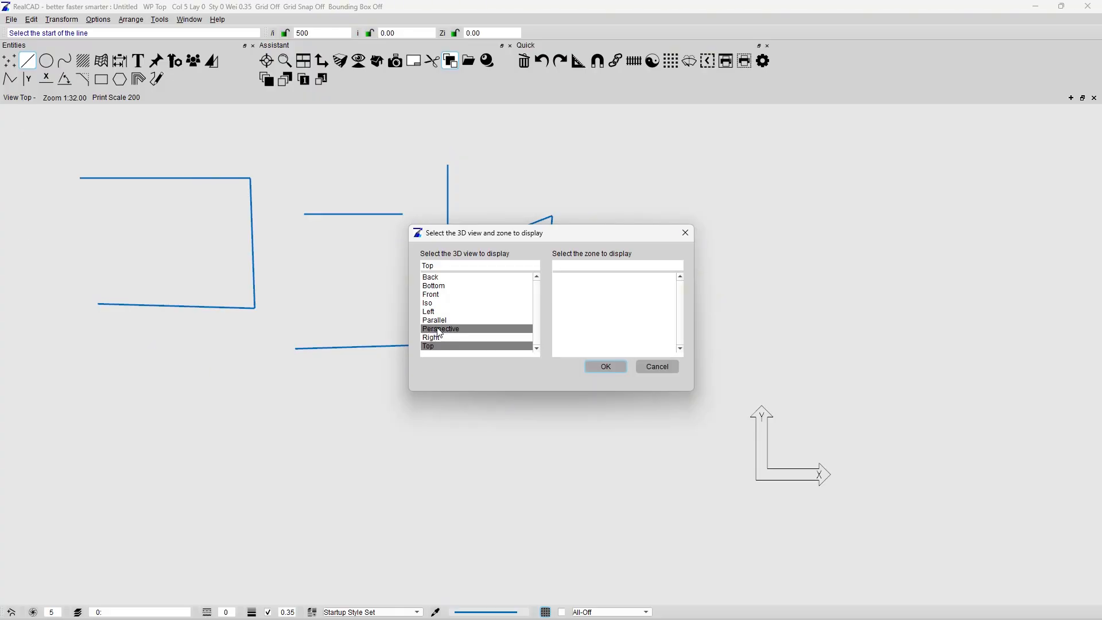
{"action": "left_click", "coordinate": [439, 303]}
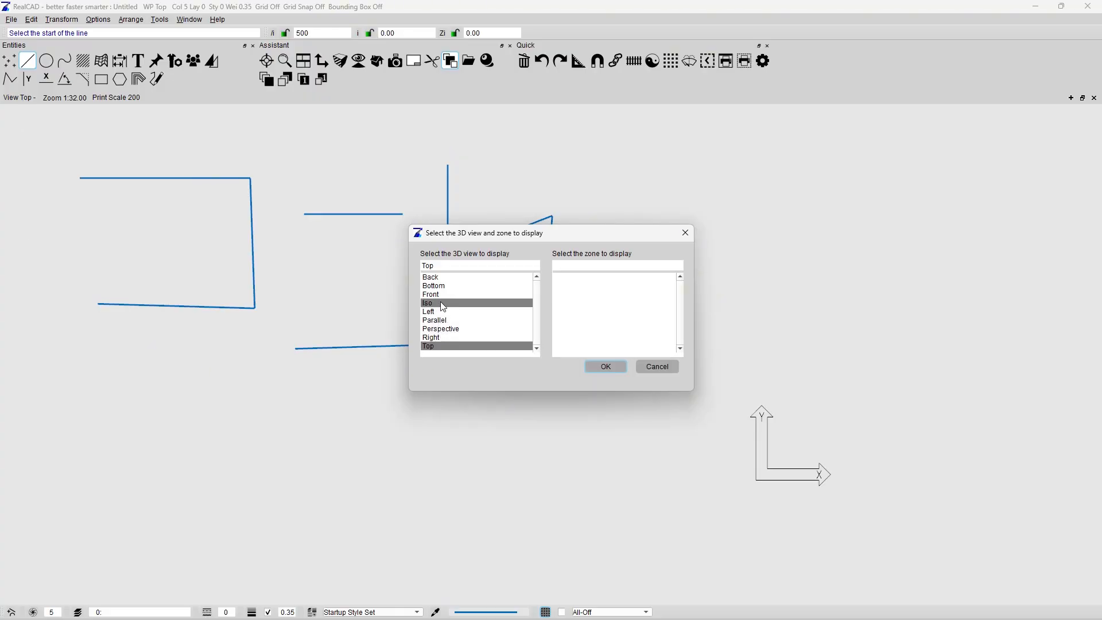
{"action": "left_click", "coordinate": [605, 366]}
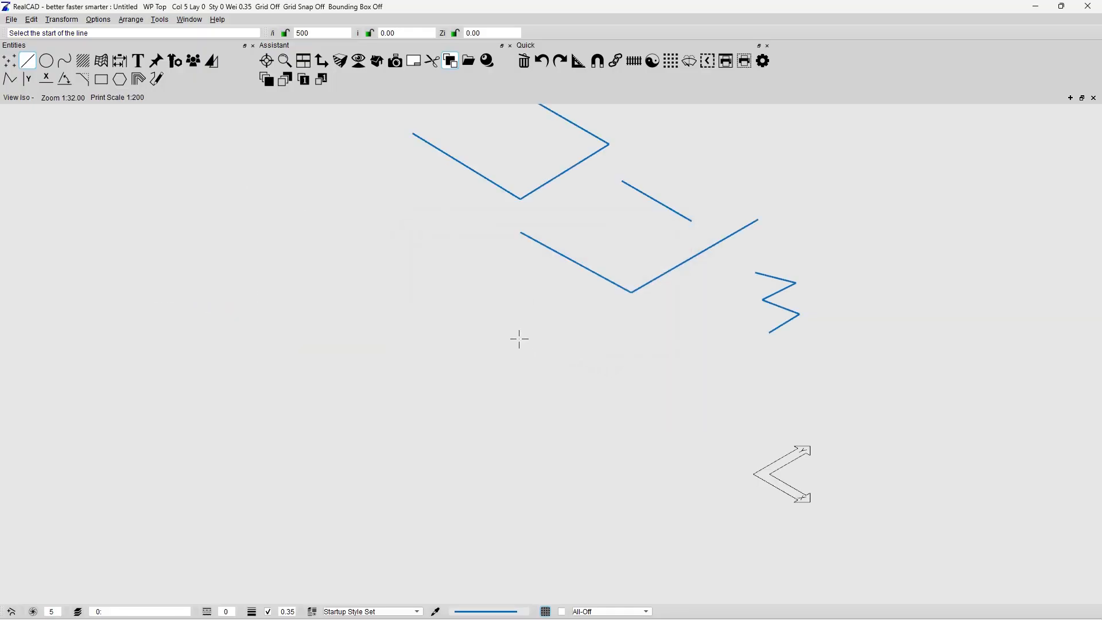
{"action": "mouse_move", "coordinate": [489, 332]}
{"action": "middle_mouse_down"}
{"action": "mouse_move", "coordinate": [352, 379]}
{"action": "mouse_move", "coordinate": [333, 408]}
{"action": "mouse_move", "coordinate": [316, 392]}
{"action": "middle_mouse_up"}
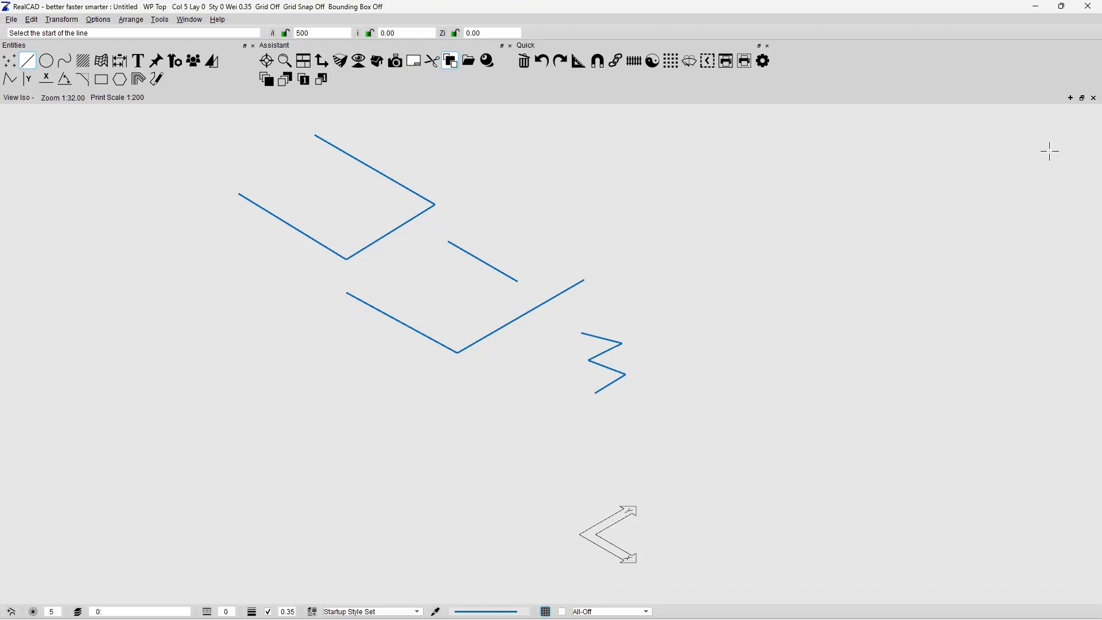
- Split the Iso view vertically, and split one of the two resulting viewports horizontally
{"action": "left_click", "coordinate": [1074, 98]}
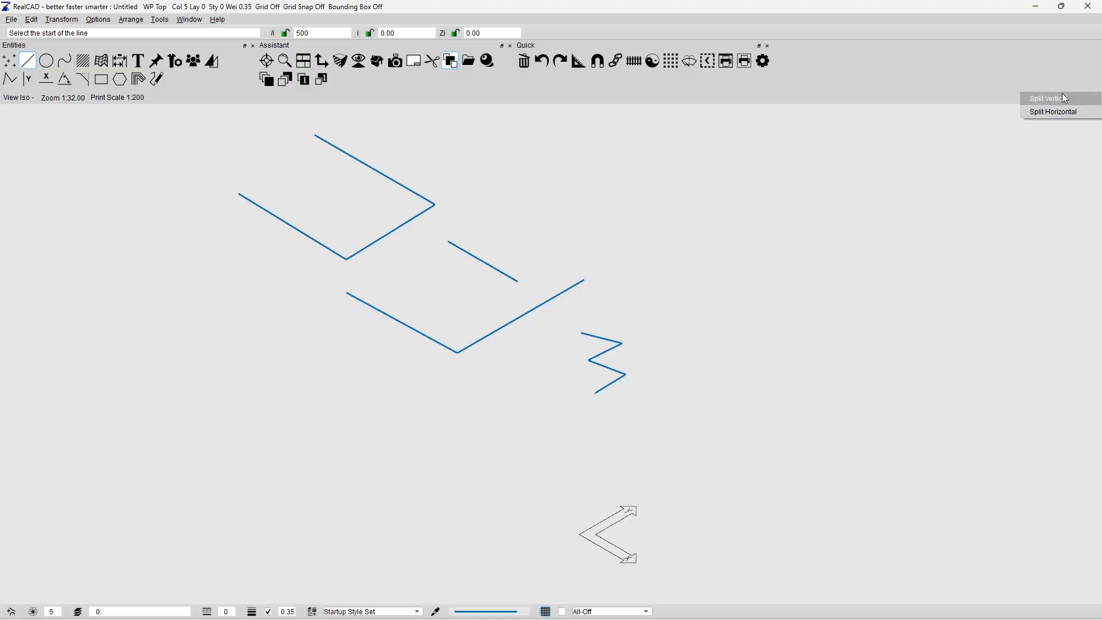
{"action": "left_click", "coordinate": [1065, 99]}
{"action": "left_click", "coordinate": [1070, 97]}
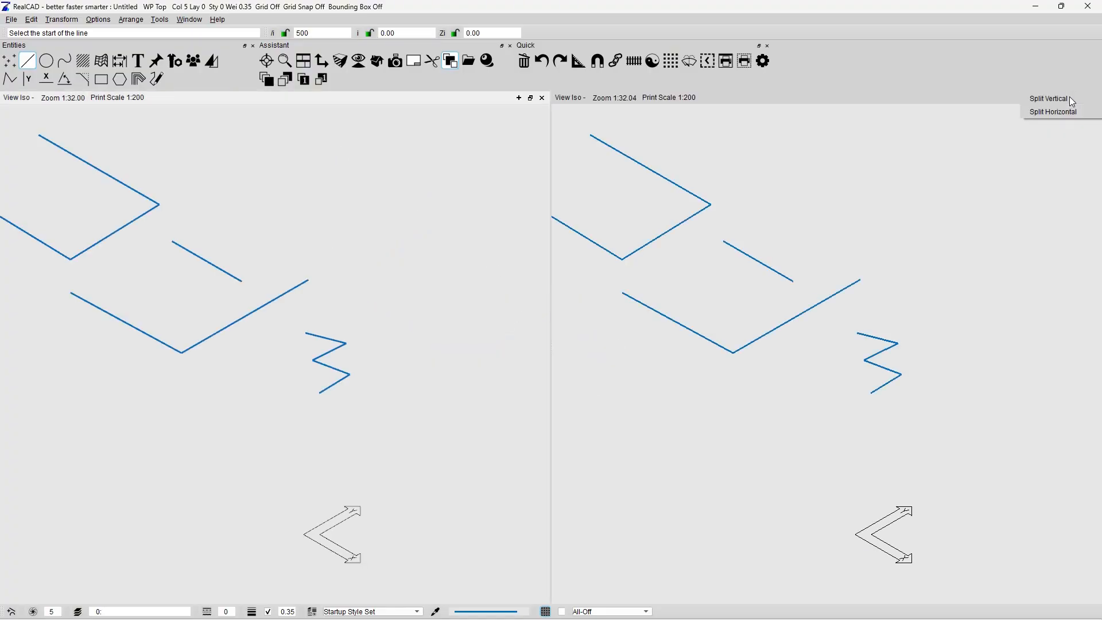
{"action": "left_click", "coordinate": [1064, 109]}
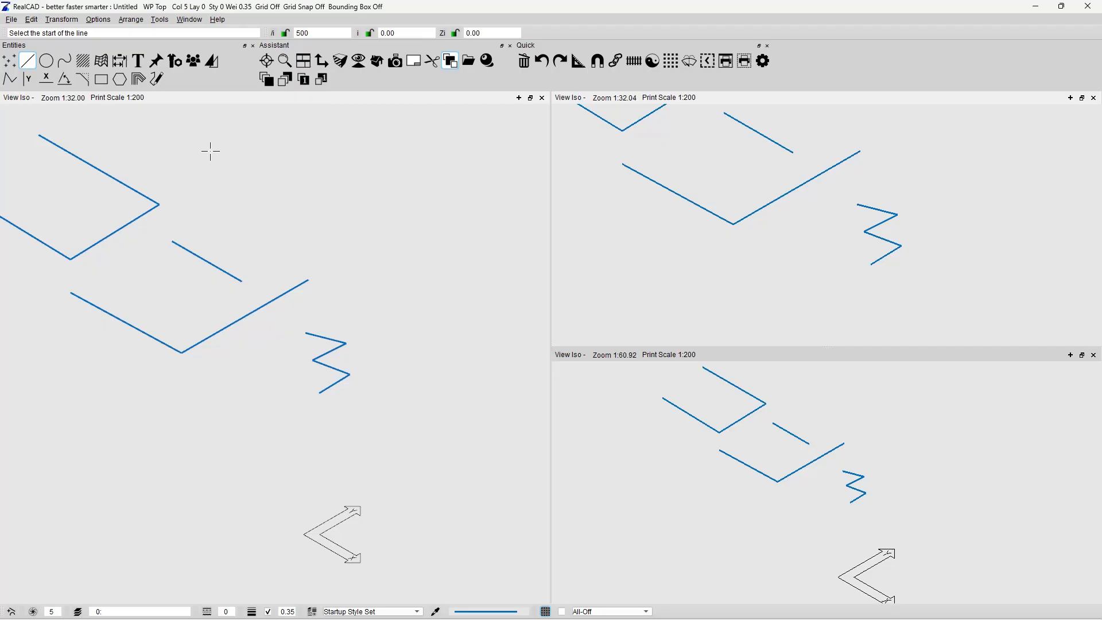
- Set the tall viewport to the Top view and fit all the lines in it
{"action": "left_click", "coordinate": [17, 101]}
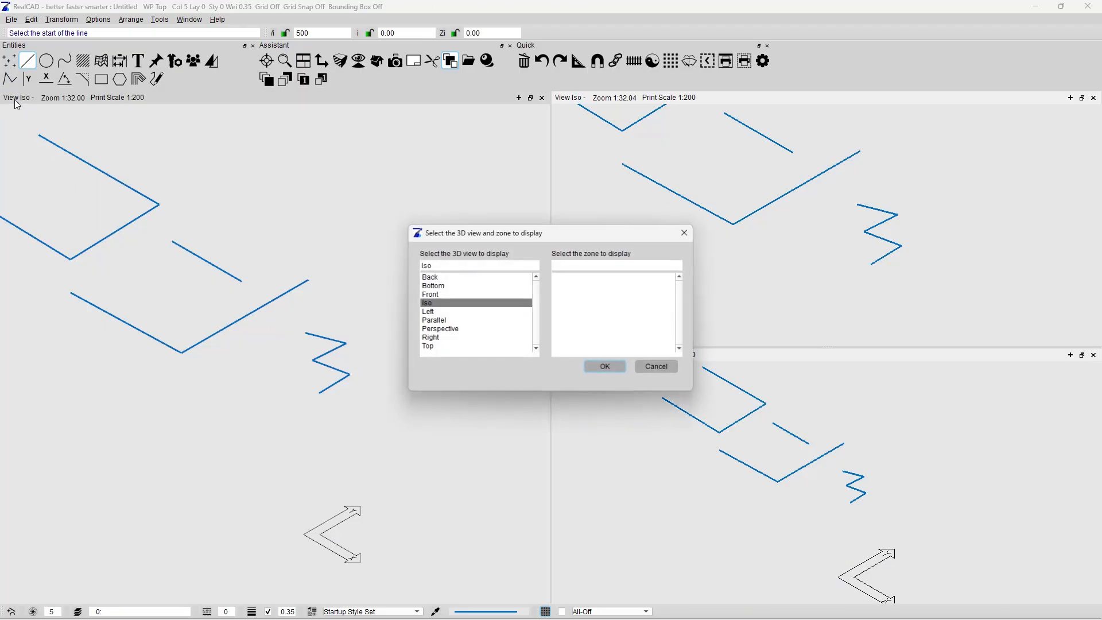
{"action": "left_click", "coordinate": [439, 349]}
{"action": "left_click", "coordinate": [605, 368]}
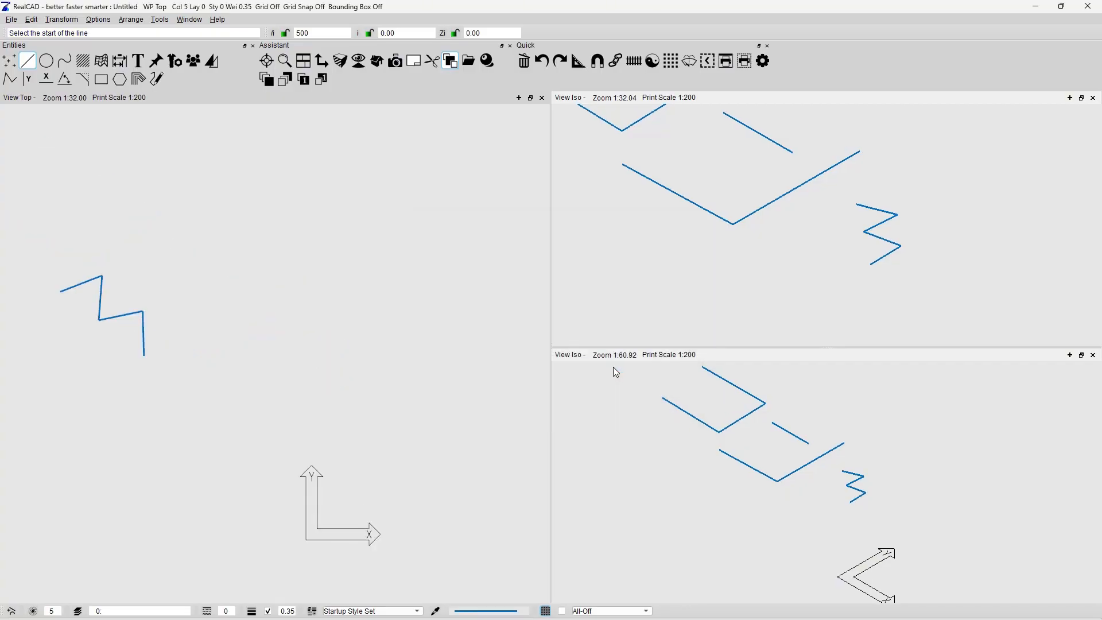
{"action": "scroll", "coordinate": [312, 365], "scroll_direction": "down", "scroll_amount": 2}
{"action": "scroll", "coordinate": [313, 365], "scroll_direction": "down", "scroll_amount": 1}
{"action": "scroll", "coordinate": [197, 388], "scroll_direction": "down", "scroll_amount": 1}
{"action": "middle_click_drag", "start_coordinate": [197, 388], "coordinate": [317, 320]}
{"action": "scroll", "coordinate": [725, 219], "scroll_direction": "down", "scroll_amount": 2}
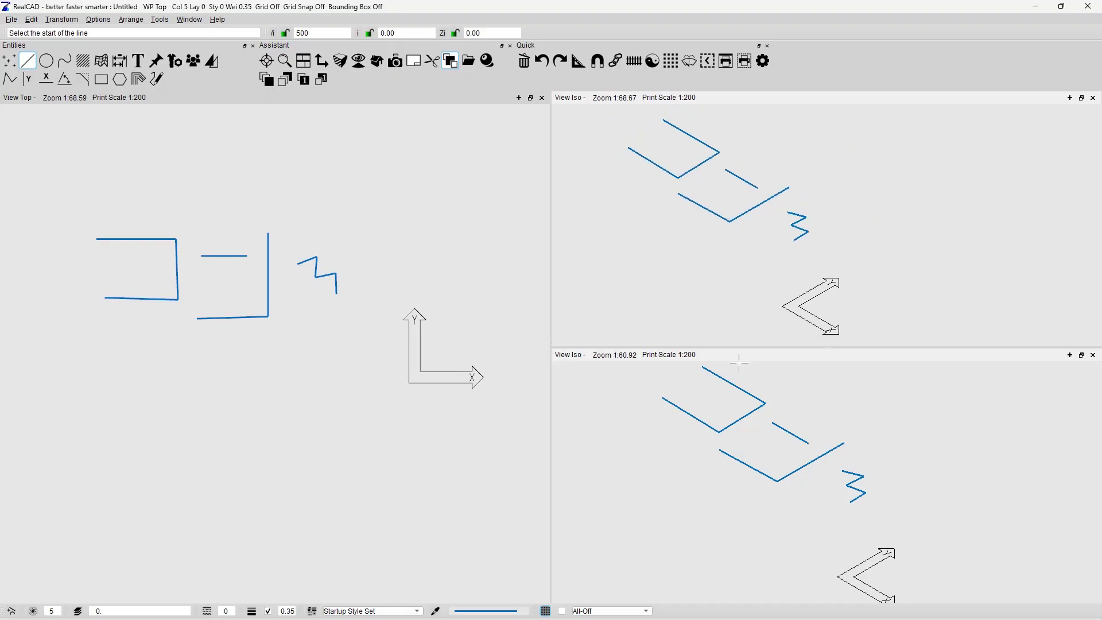
- Set the lower of the two small viewports to the Top view and bring the lines into frame
{"action": "left_click", "coordinate": [739, 399]}
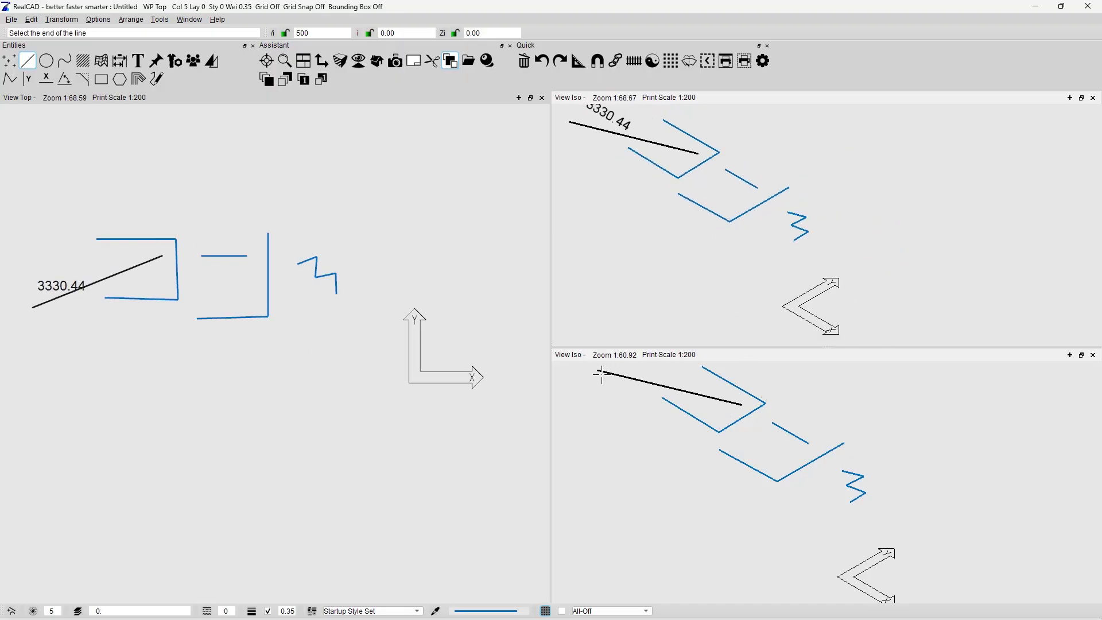
{"action": "left_click", "coordinate": [580, 357]}
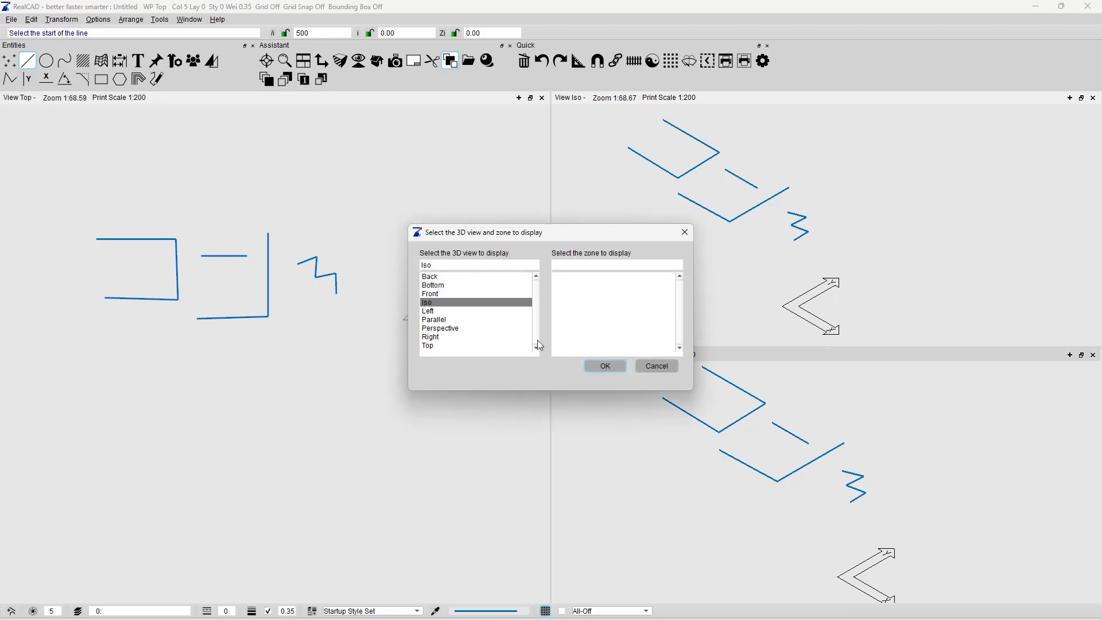
{"action": "left_click", "coordinate": [429, 345]}
{"action": "left_click", "coordinate": [604, 367]}
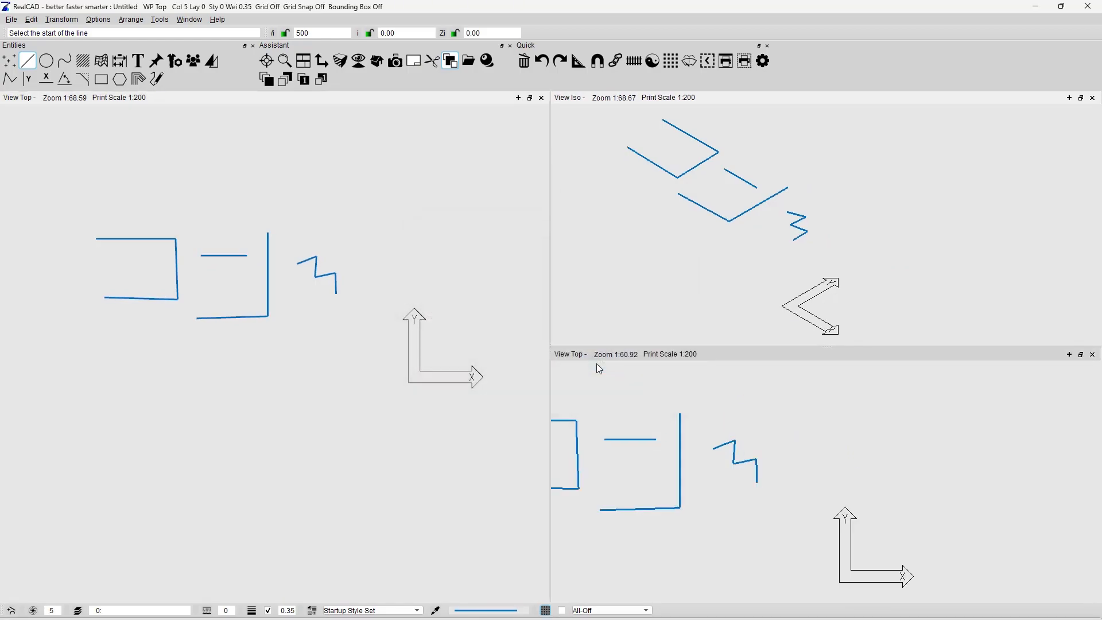
{"action": "scroll", "coordinate": [733, 454], "scroll_direction": "down", "scroll_amount": 2}
{"action": "middle_click_drag", "start_coordinate": [733, 453], "coordinate": [842, 461]}
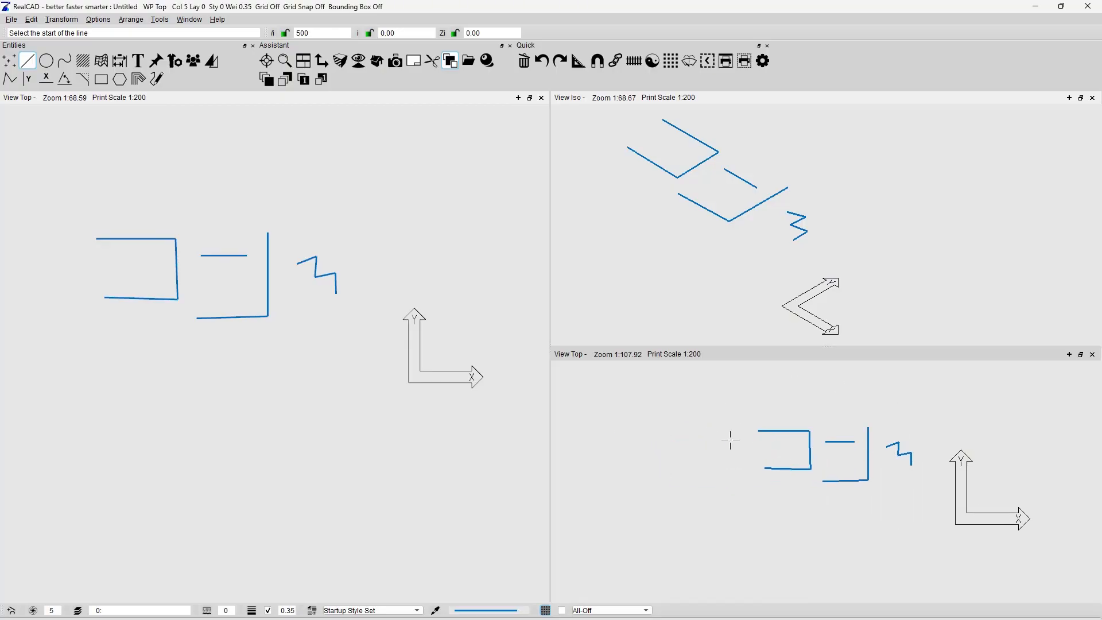
- Draw connected lines from the zigzag's upper peak to its second peak and on to a distant point above the open rectangle
{"action": "scroll", "coordinate": [328, 262], "scroll_direction": "up", "scroll_amount": 10}
{"action": "middle_click_drag", "start_coordinate": [351, 273], "coordinate": [282, 271]}
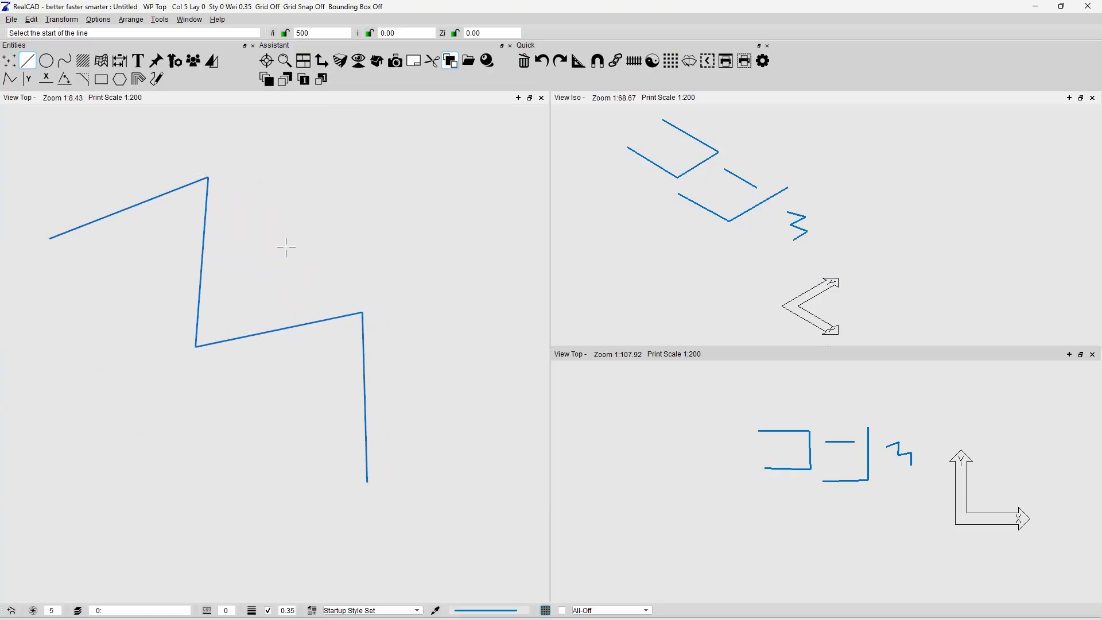
{"action": "left_click", "coordinate": [10, 79]}
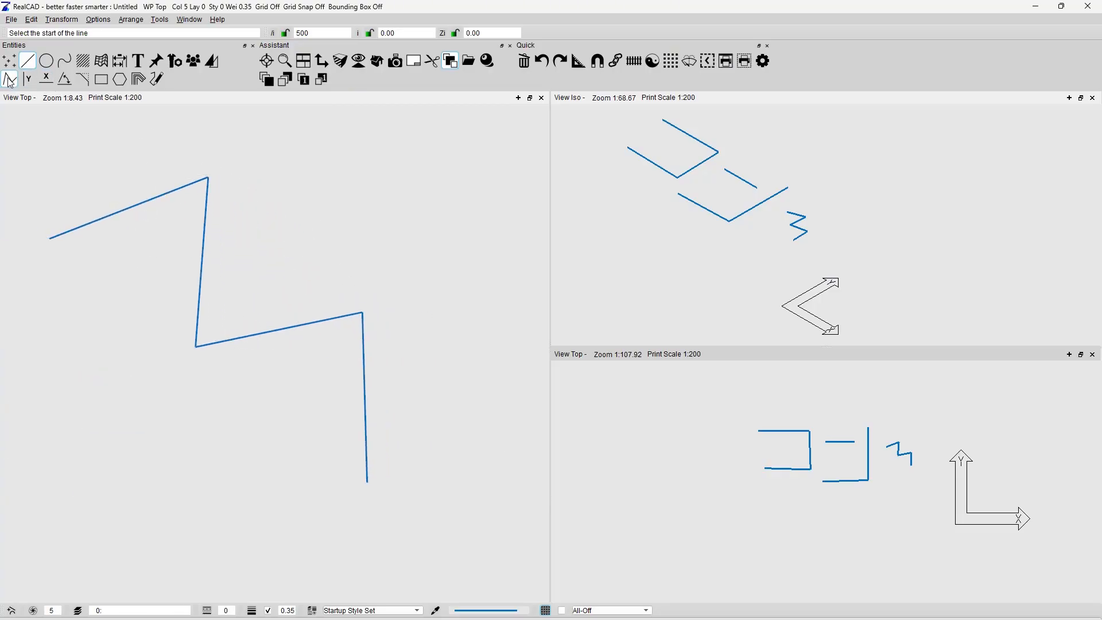
{"action": "left_click", "coordinate": [208, 179]}
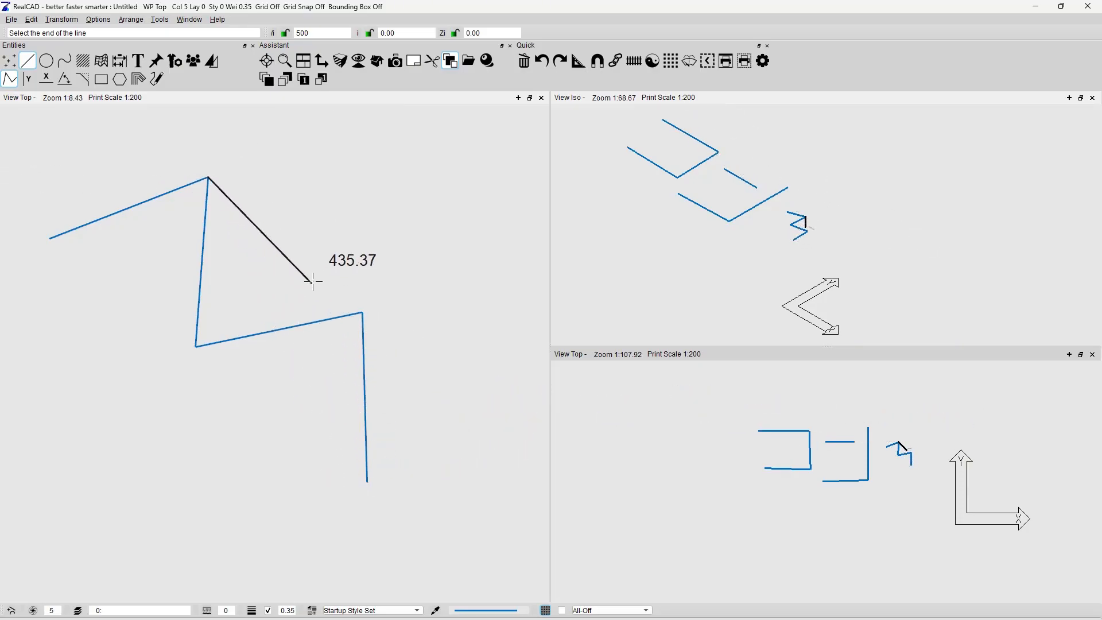
{"action": "left_click", "coordinate": [362, 312]}
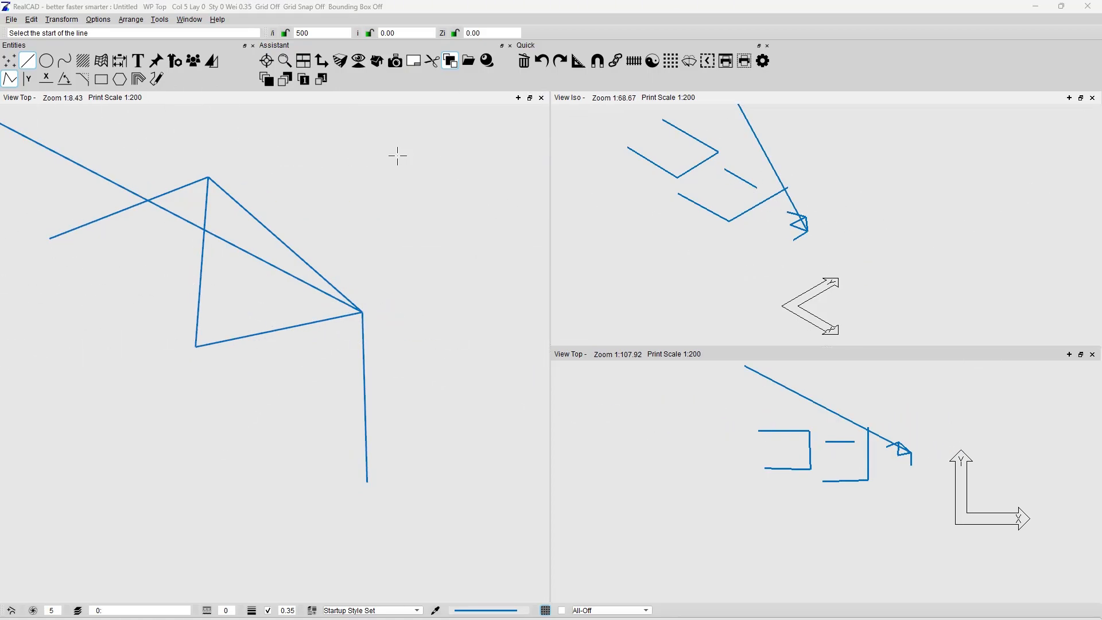
- Toggle the tall Top viewport between maximised and the three-viewport layout several times
{"action": "left_click", "coordinate": [530, 98]}
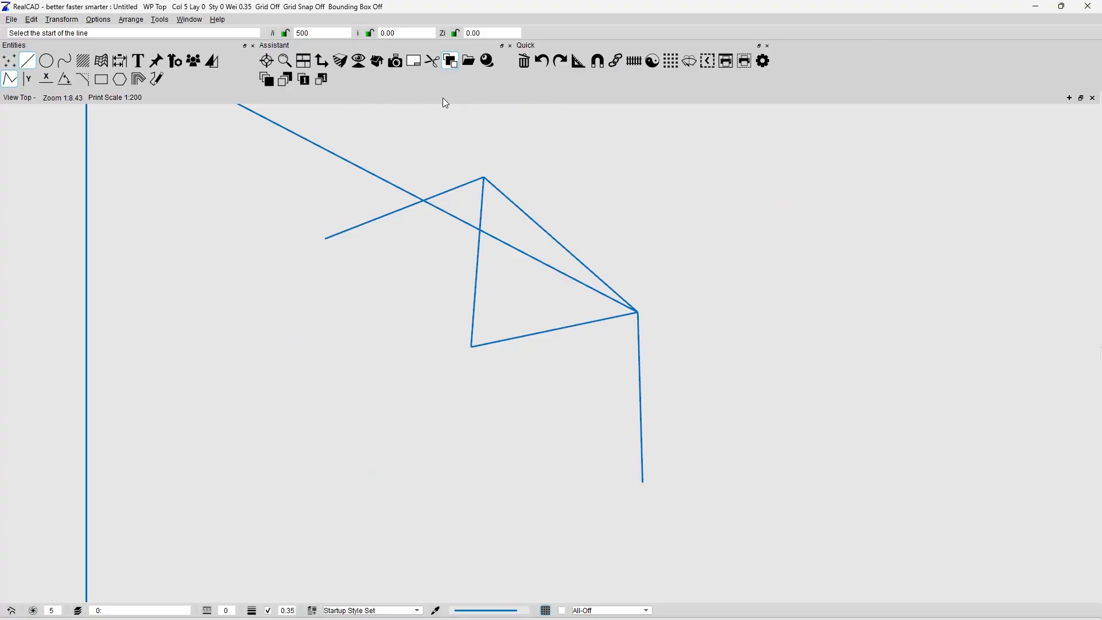
{"action": "double_click", "coordinate": [504, 97]}
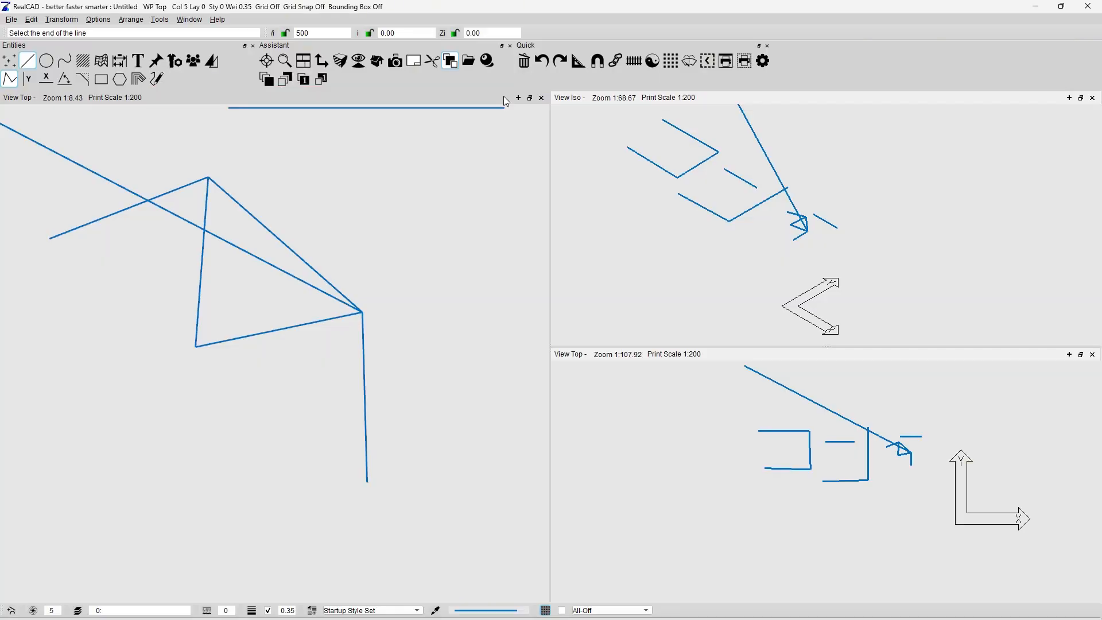
{"action": "double_click", "coordinate": [504, 98]}
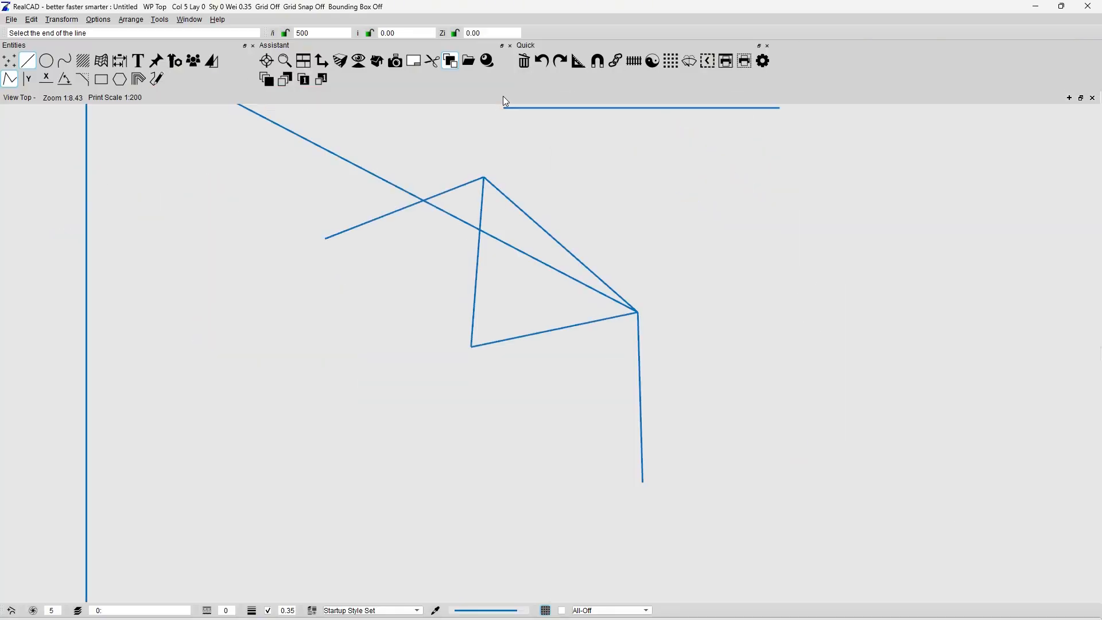
{"action": "double_click", "coordinate": [505, 101]}
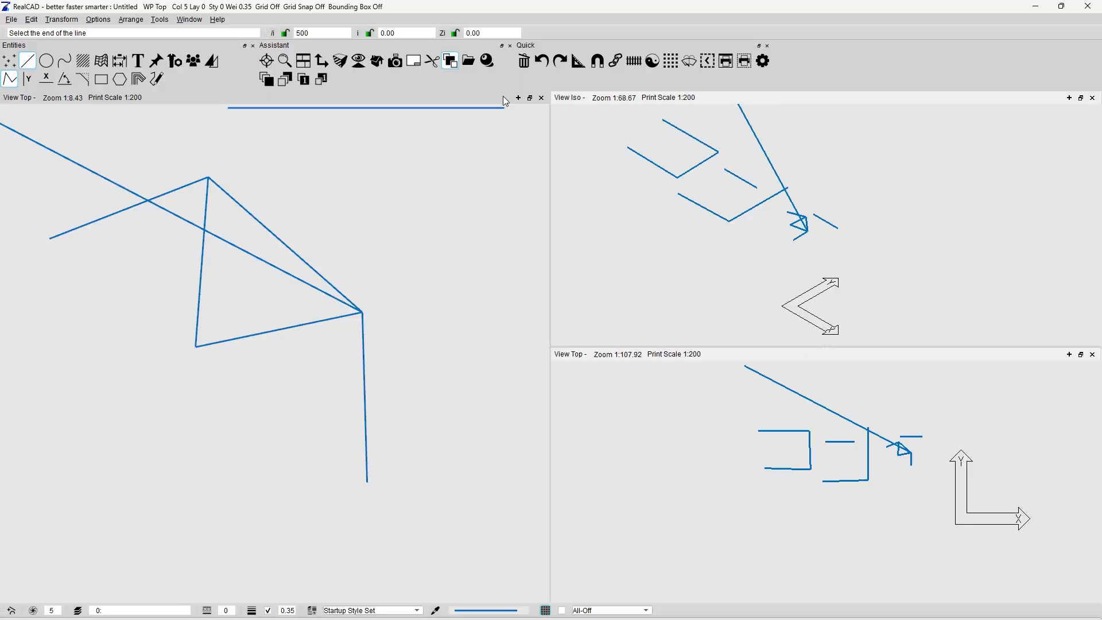
{"action": "left_click", "coordinate": [505, 104]}
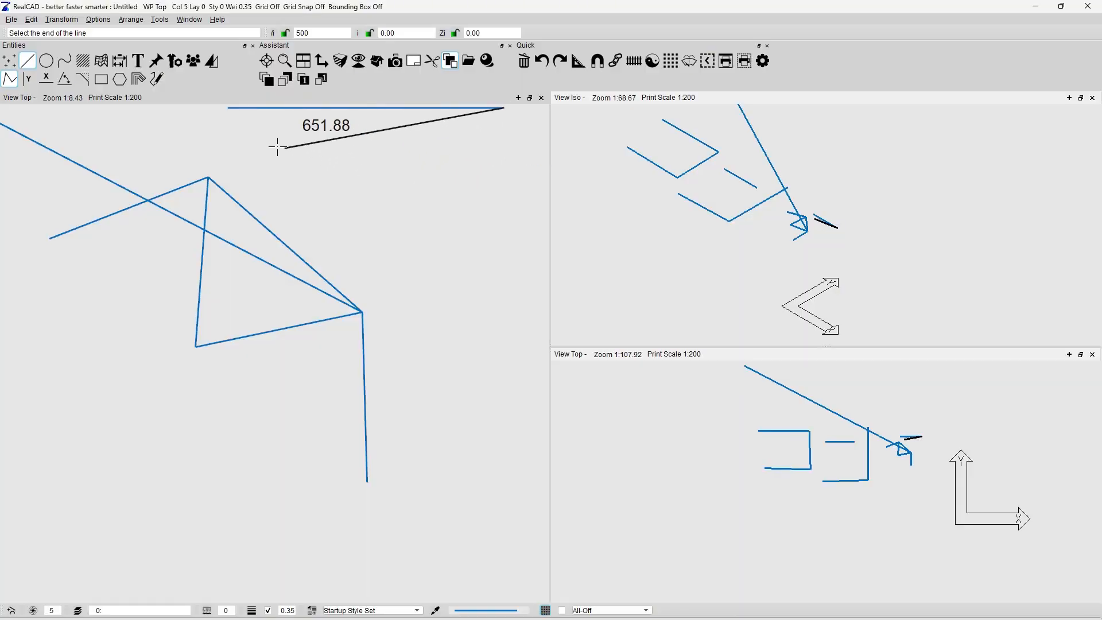
- Rearrange the three viewports with Tile and end the line in progress
{"action": "left_click", "coordinate": [187, 20]}
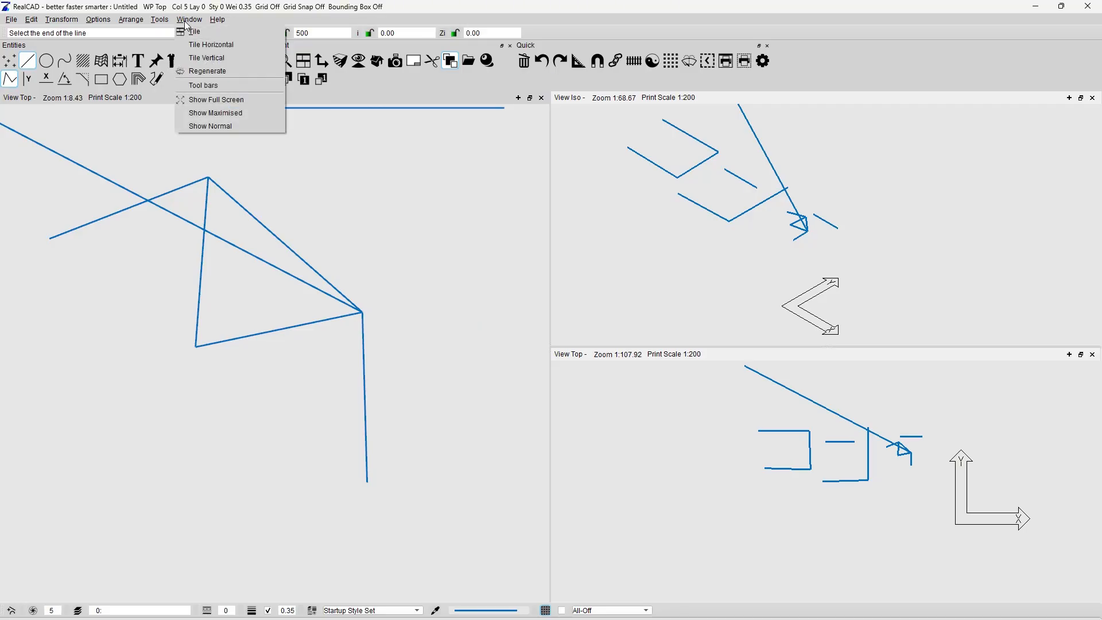
{"action": "left_click", "coordinate": [189, 32]}
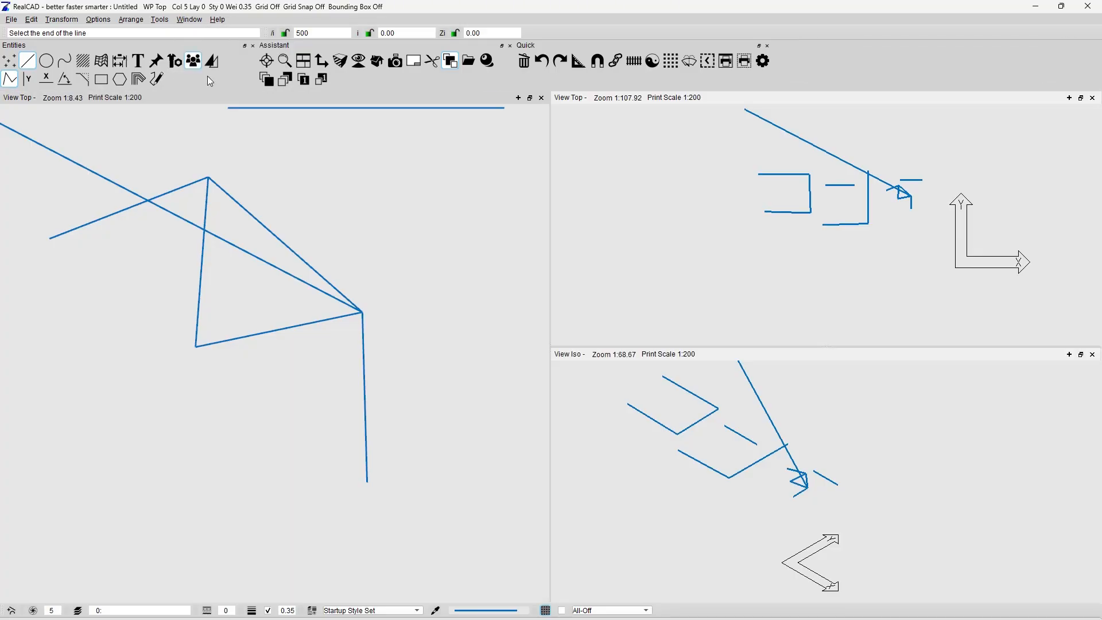
{"action": "key", "text": "Escape"}
- Close the tall Top viewport and the Iso viewport, and try Tile on the single remaining view
{"action": "left_click", "coordinate": [541, 99]}
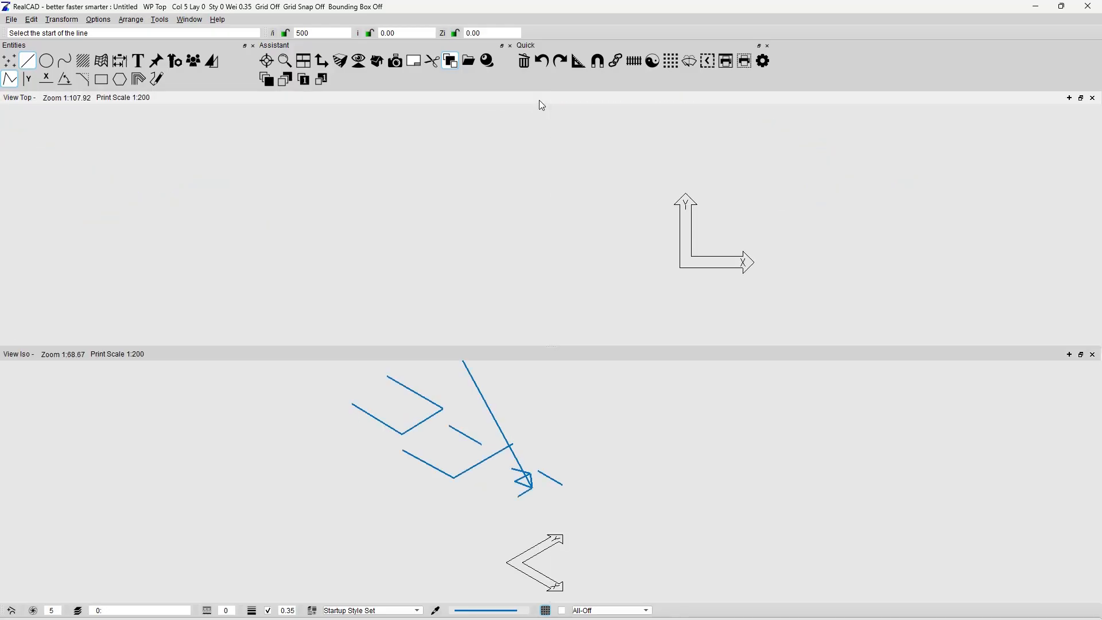
{"action": "left_click", "coordinate": [1093, 354]}
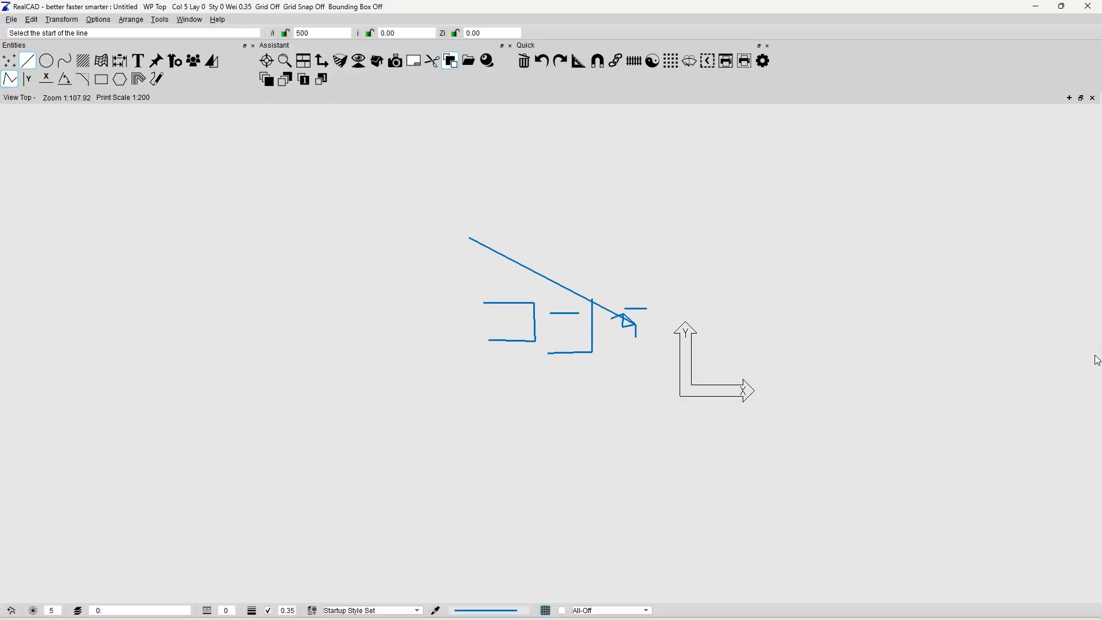
{"action": "left_click", "coordinate": [191, 21]}
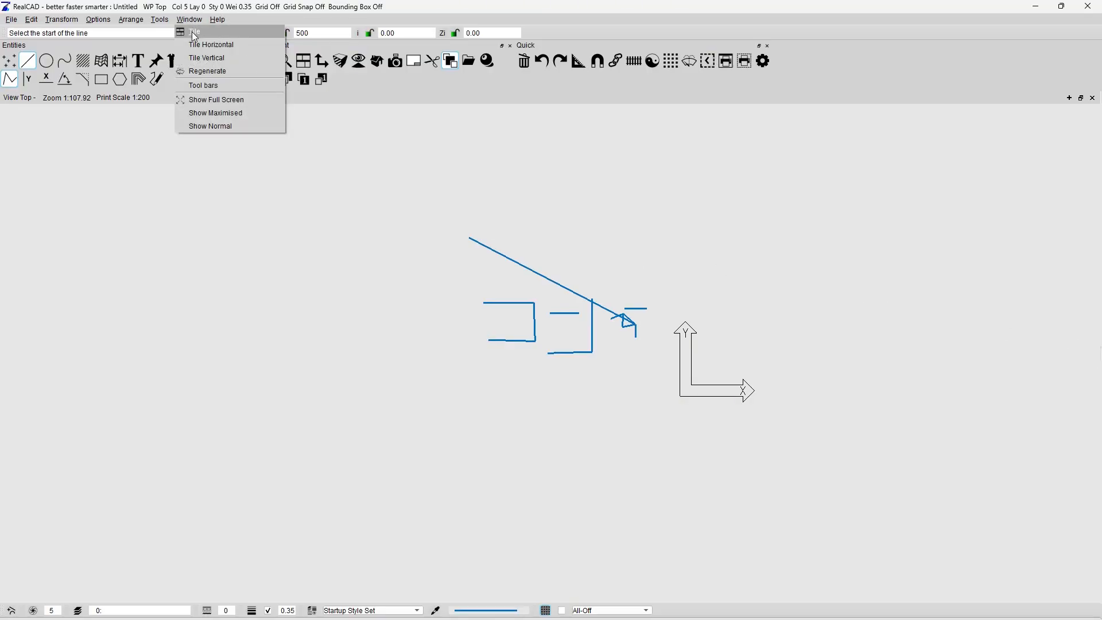
{"action": "left_click", "coordinate": [195, 35]}
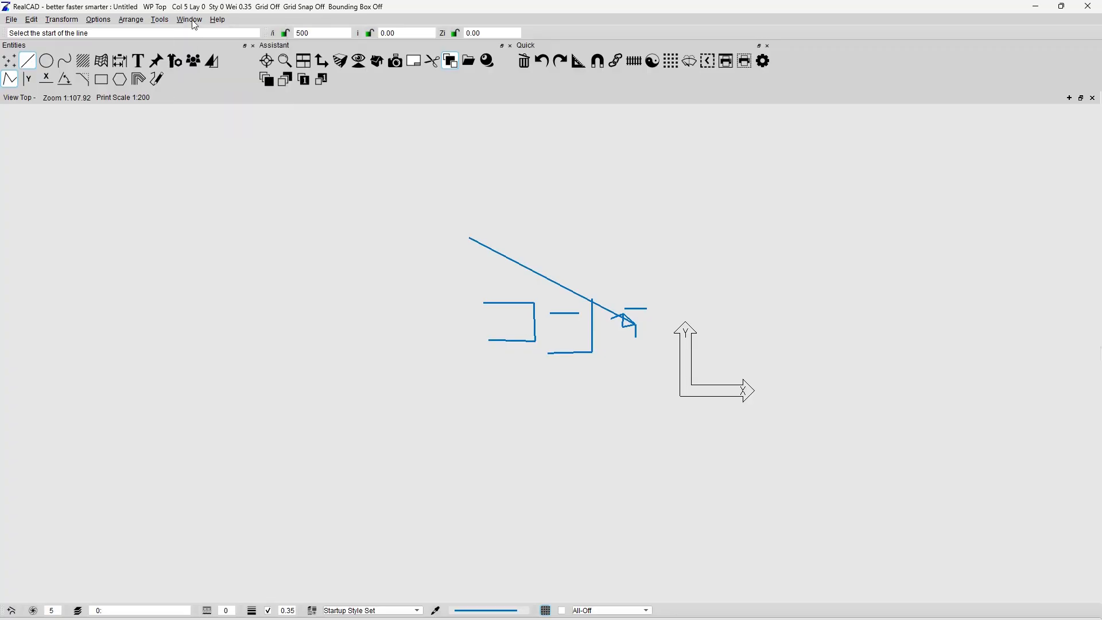
{"action": "left_click", "coordinate": [191, 21]}
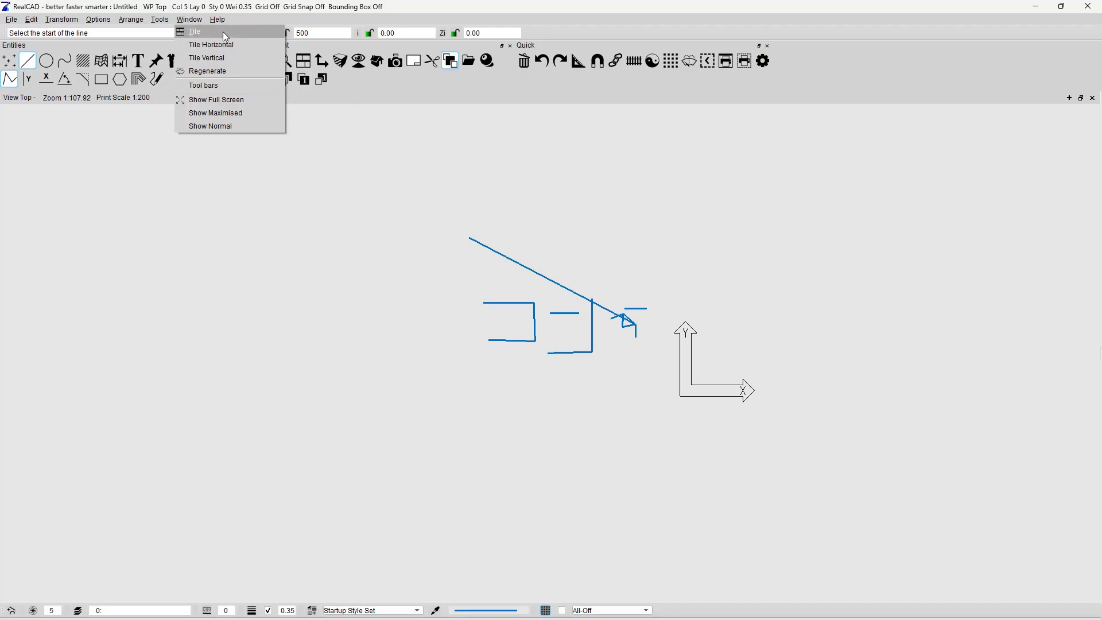
- Split the Top view horizontally and, with one viewport maximised, arrange both with Tile Horizontal
{"action": "left_click", "coordinate": [1082, 99]}
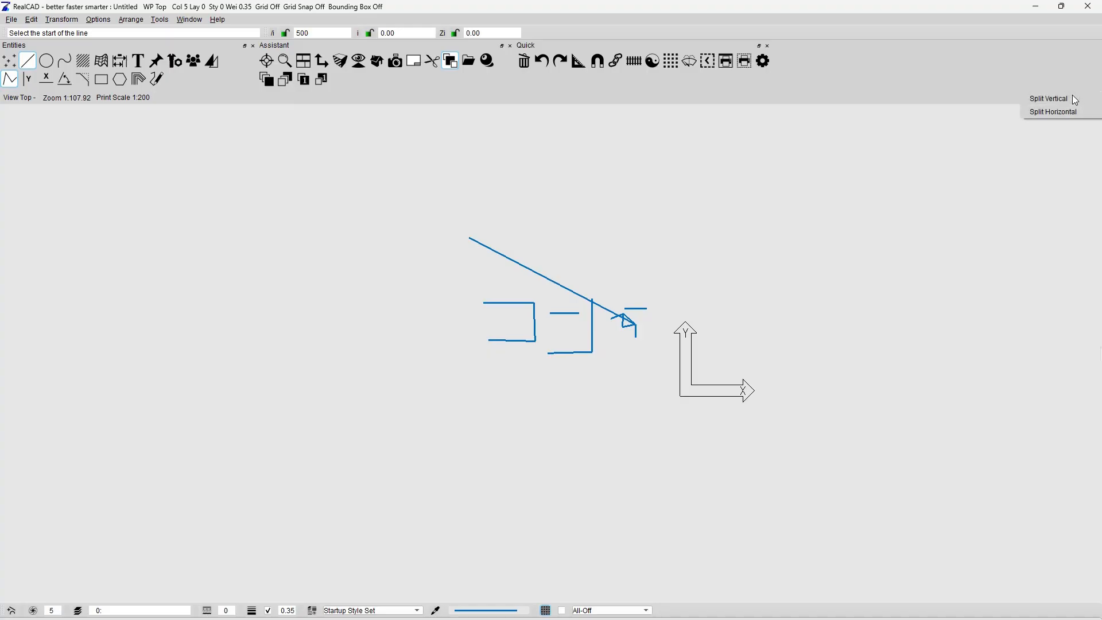
{"action": "left_click", "coordinate": [1056, 108]}
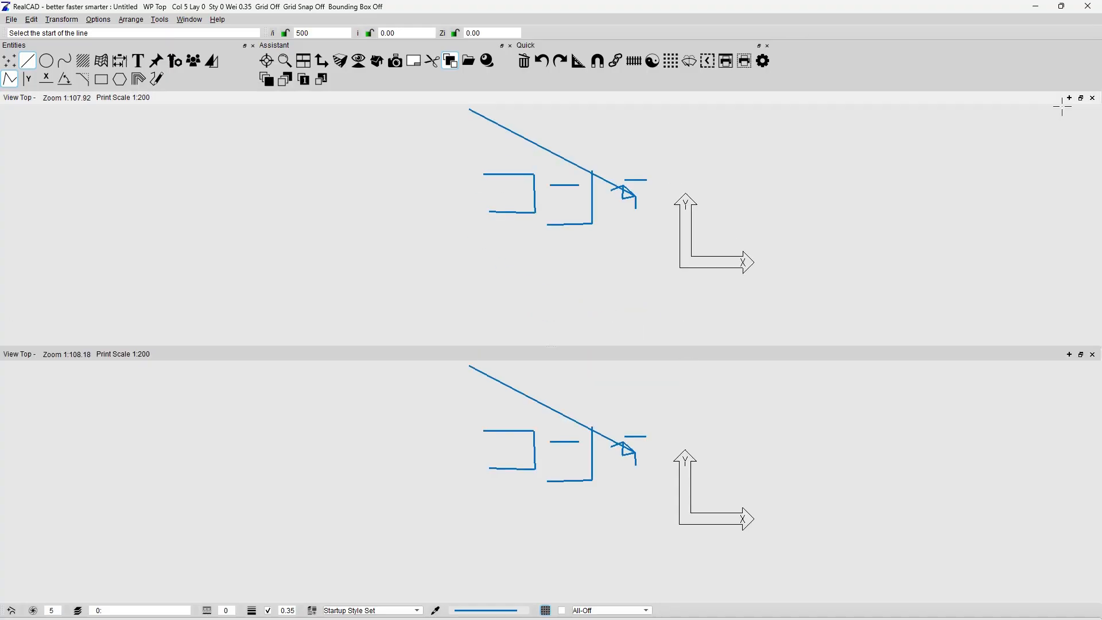
{"action": "left_click", "coordinate": [1079, 100]}
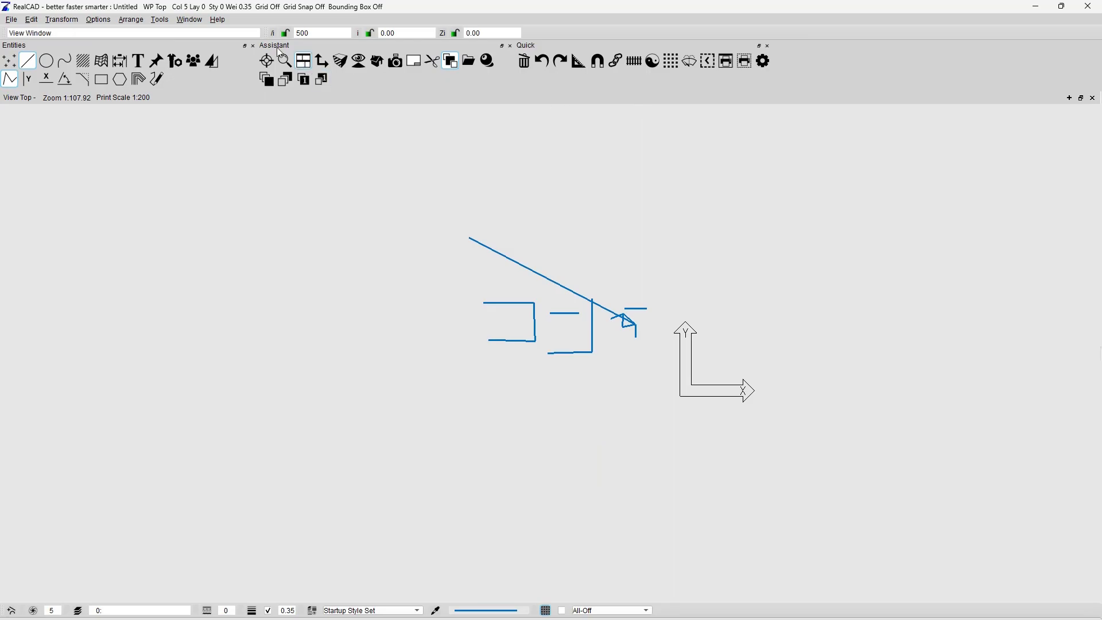
{"action": "left_click", "coordinate": [192, 20]}
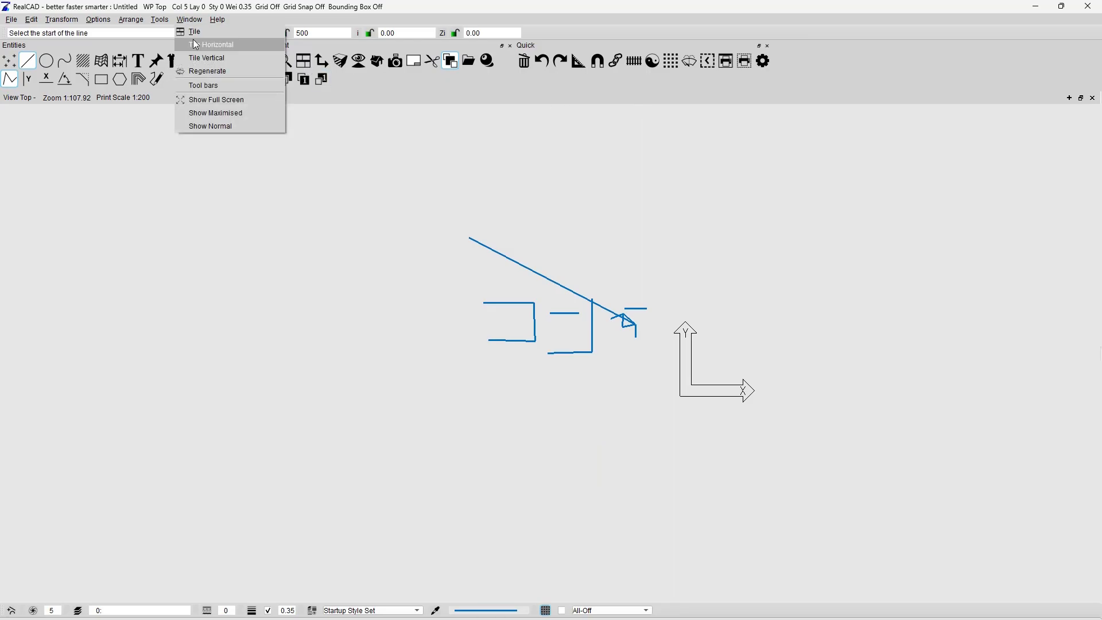
{"action": "left_click", "coordinate": [196, 45]}
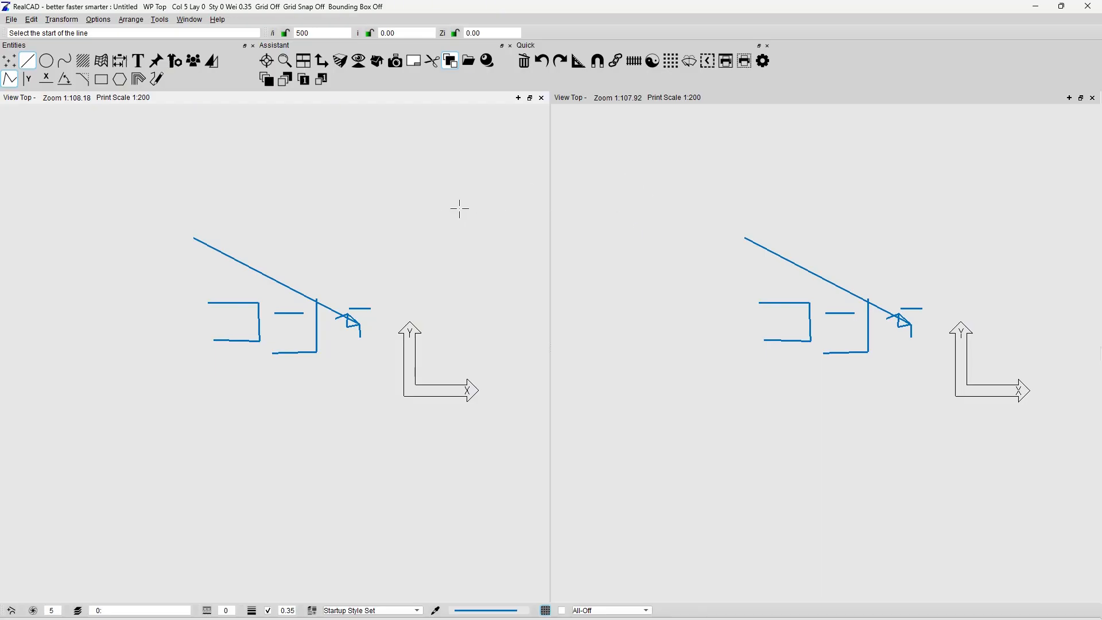
- Undock the Entities and Assistant toolbars and float them over the drawing
{"action": "left_click_drag", "start_coordinate": [12, 68], "coordinate": [245, 271]}
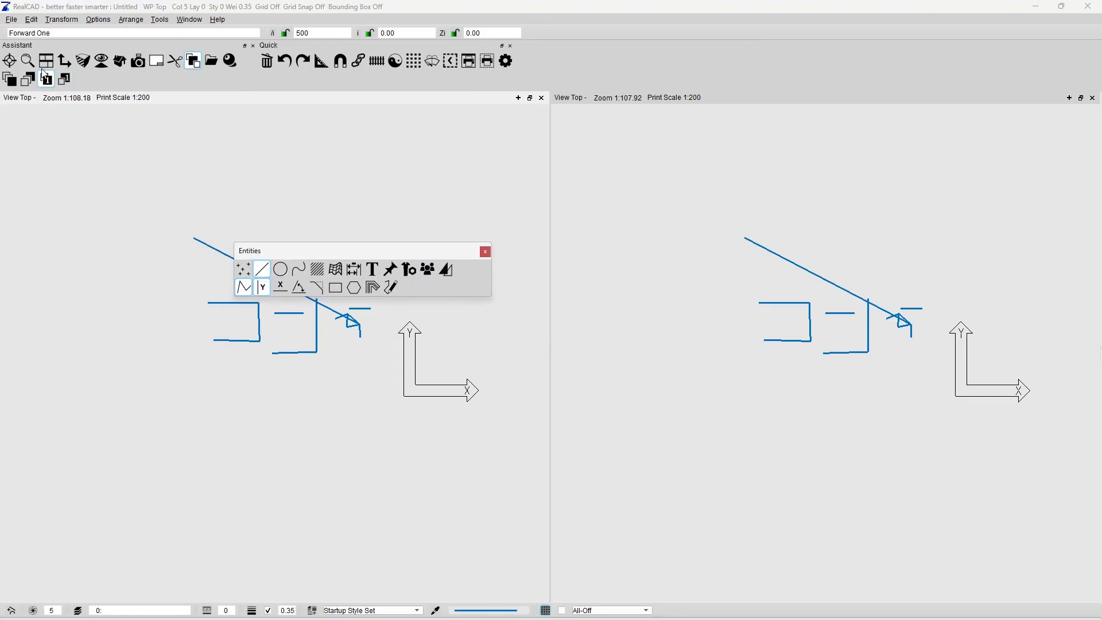
{"action": "left_click_drag", "start_coordinate": [17, 52], "coordinate": [189, 148]}
{"action": "left_click_drag", "start_coordinate": [269, 233], "coordinate": [303, 270]}
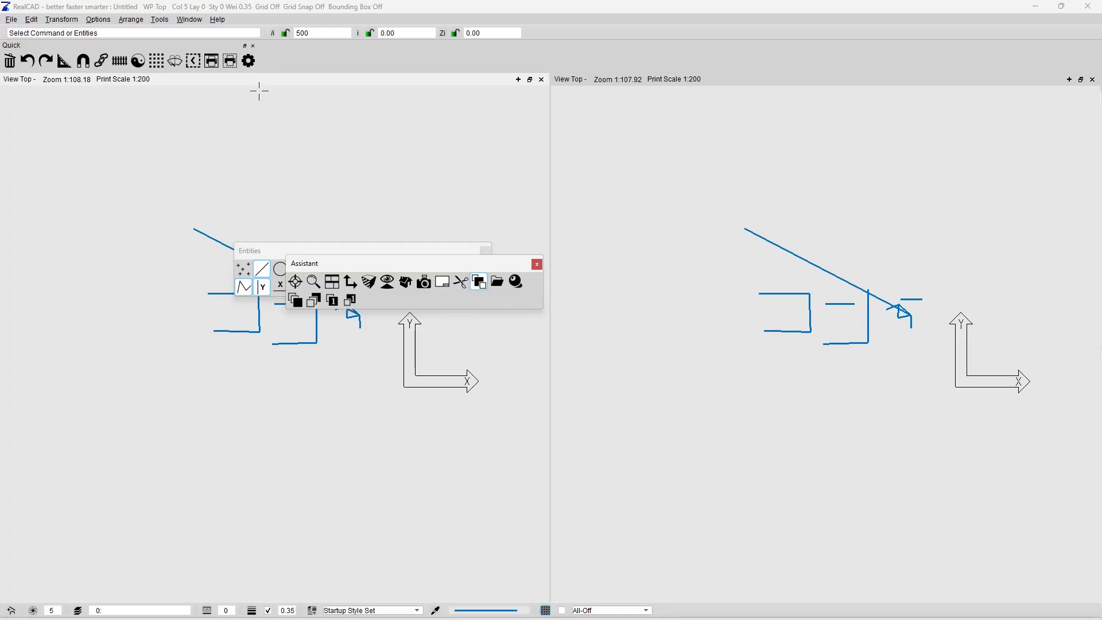
- Restore the Entities and Assistant toolbars to their default docked layout using the toolbar settings
{"action": "left_click", "coordinate": [189, 20]}
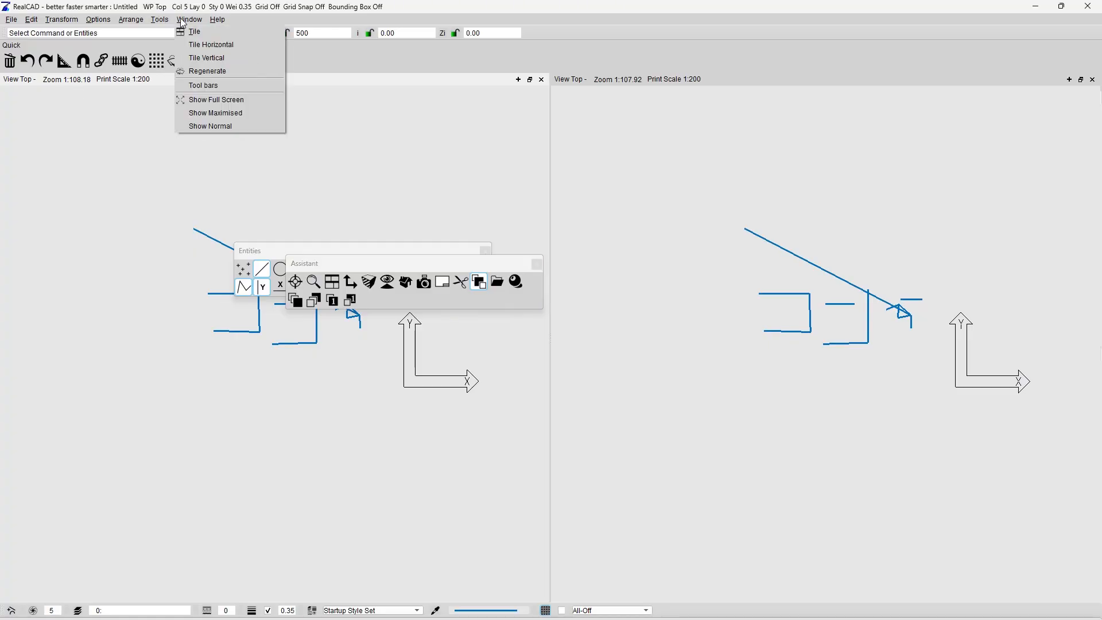
{"action": "left_click", "coordinate": [206, 84]}
{"action": "left_click", "coordinate": [454, 379]}
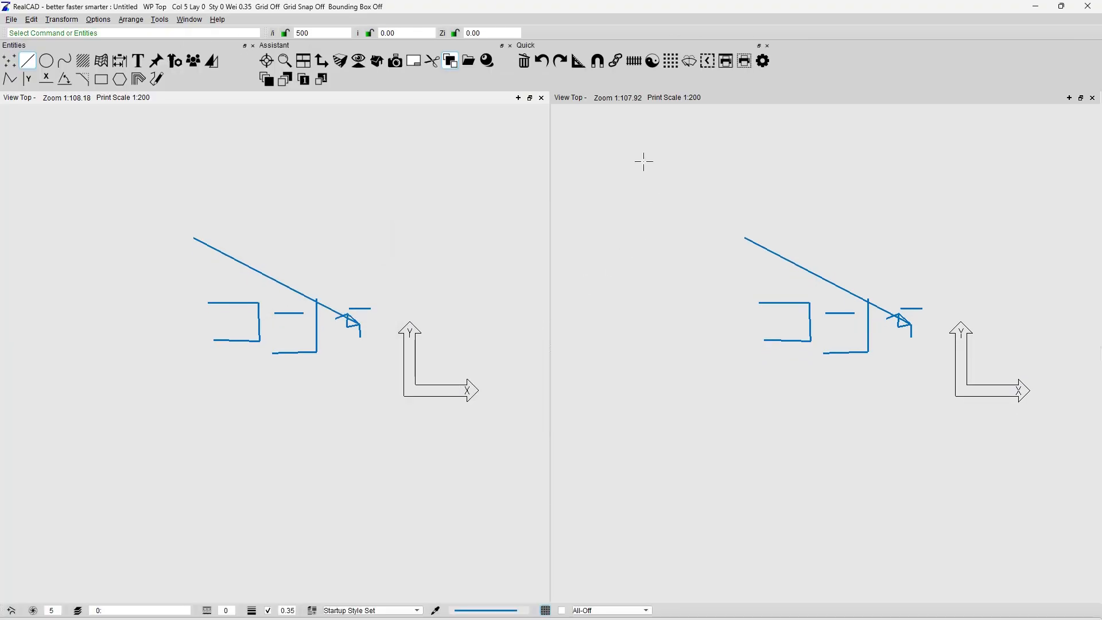